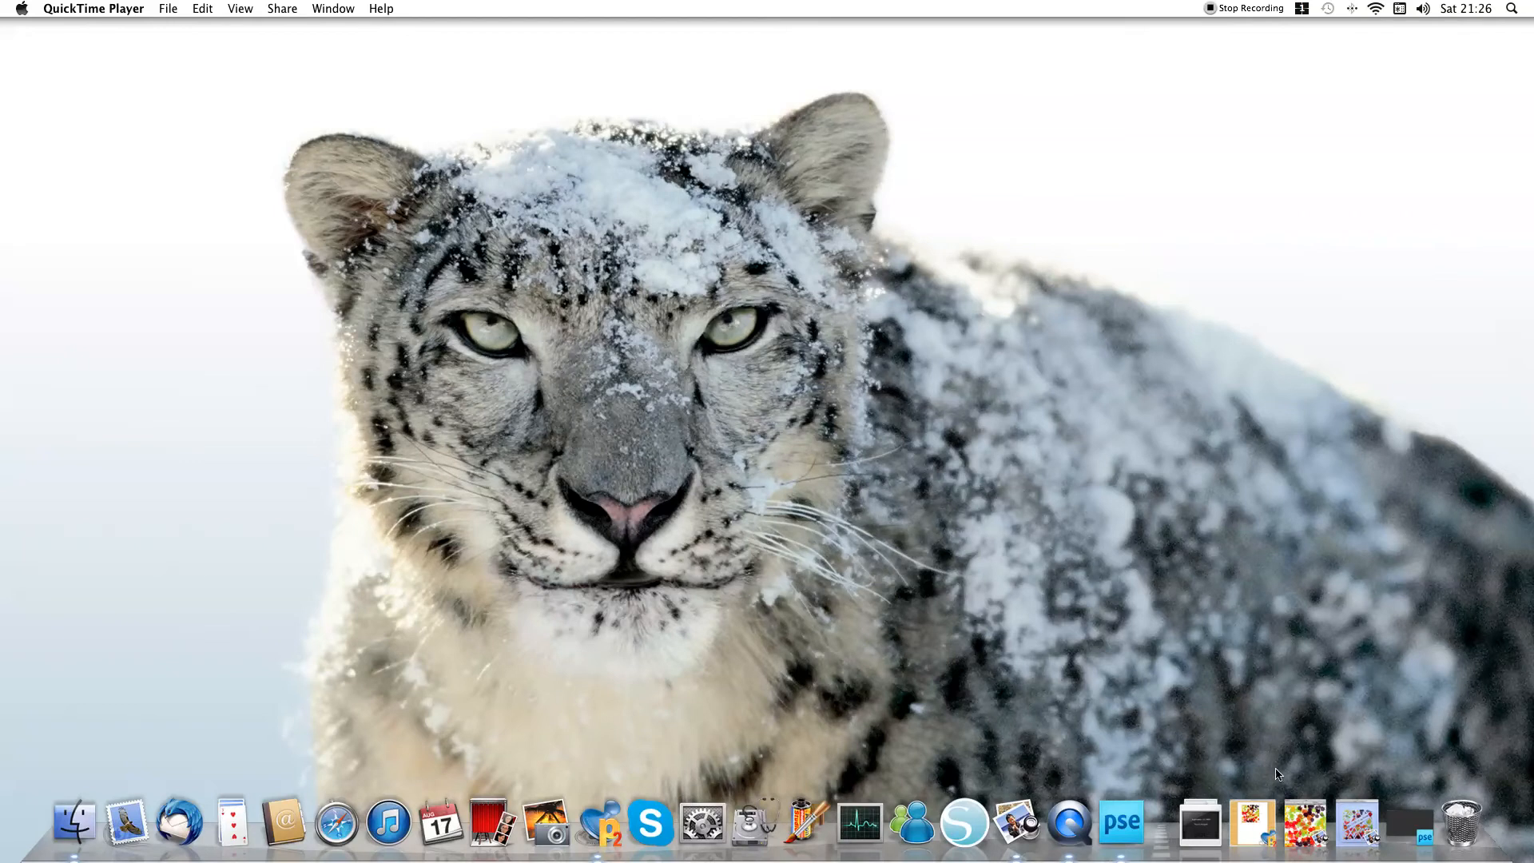
# Step: View the minimised paint-splat pattern and the finished card photo as references, and put both images away
pyautogui.click(1310, 823)
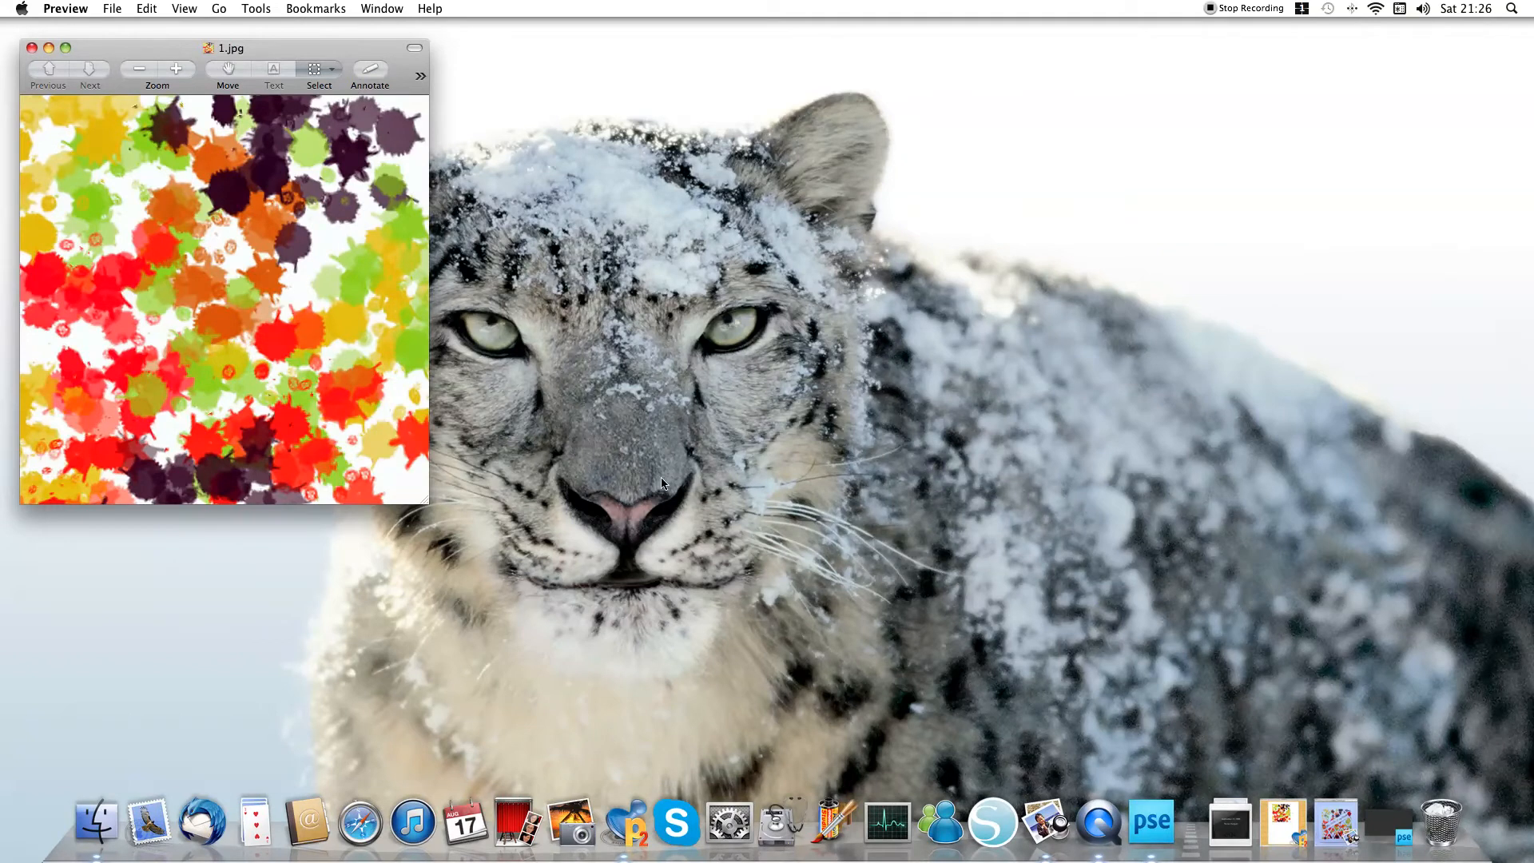
pyautogui.click(1342, 835)
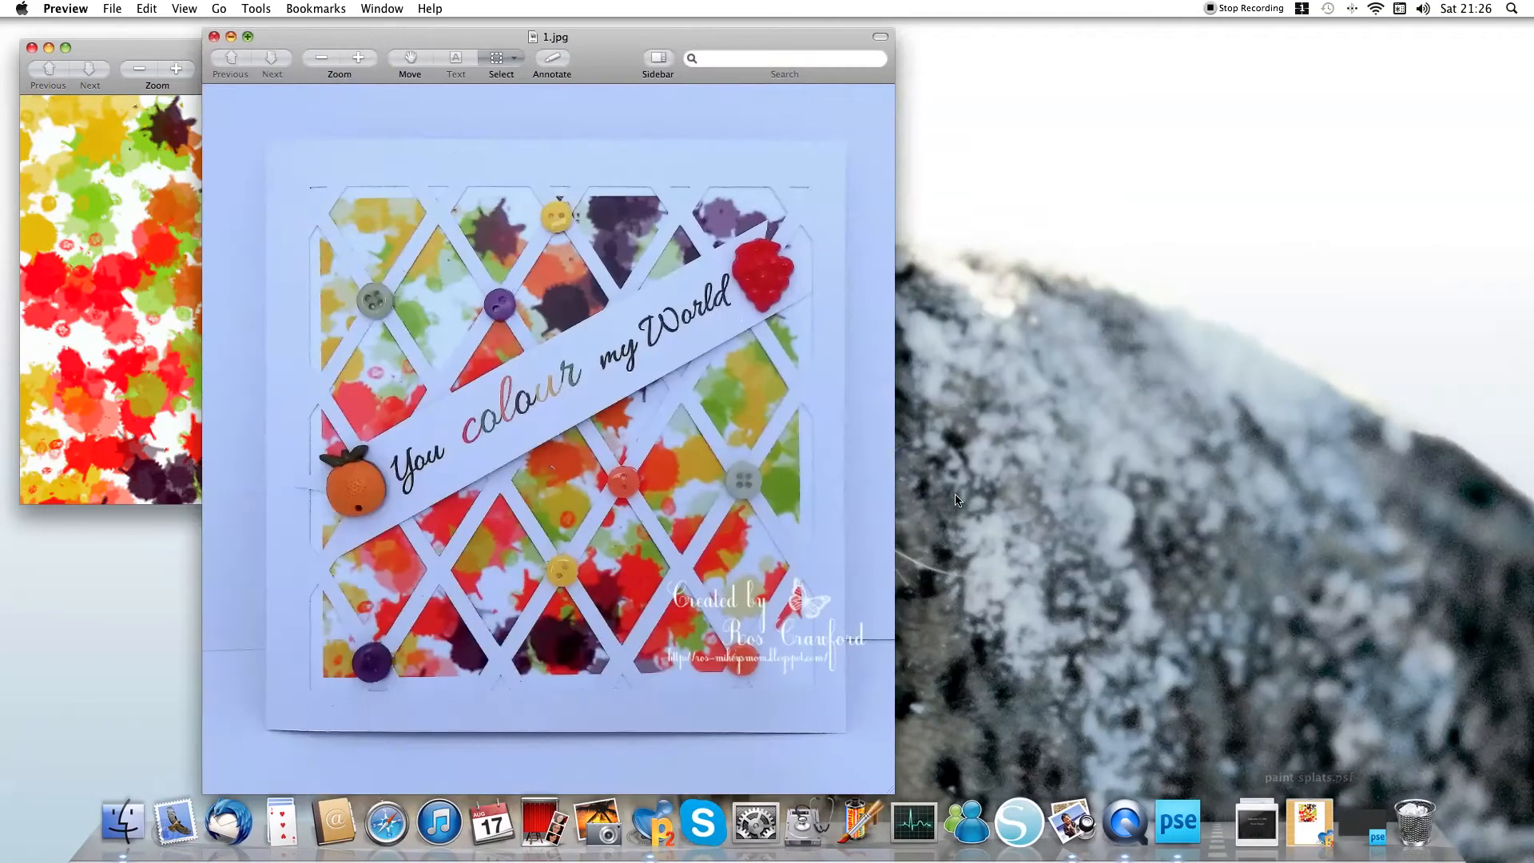
pyautogui.moveTo(382, 36); pyautogui.dragTo(616, 27)
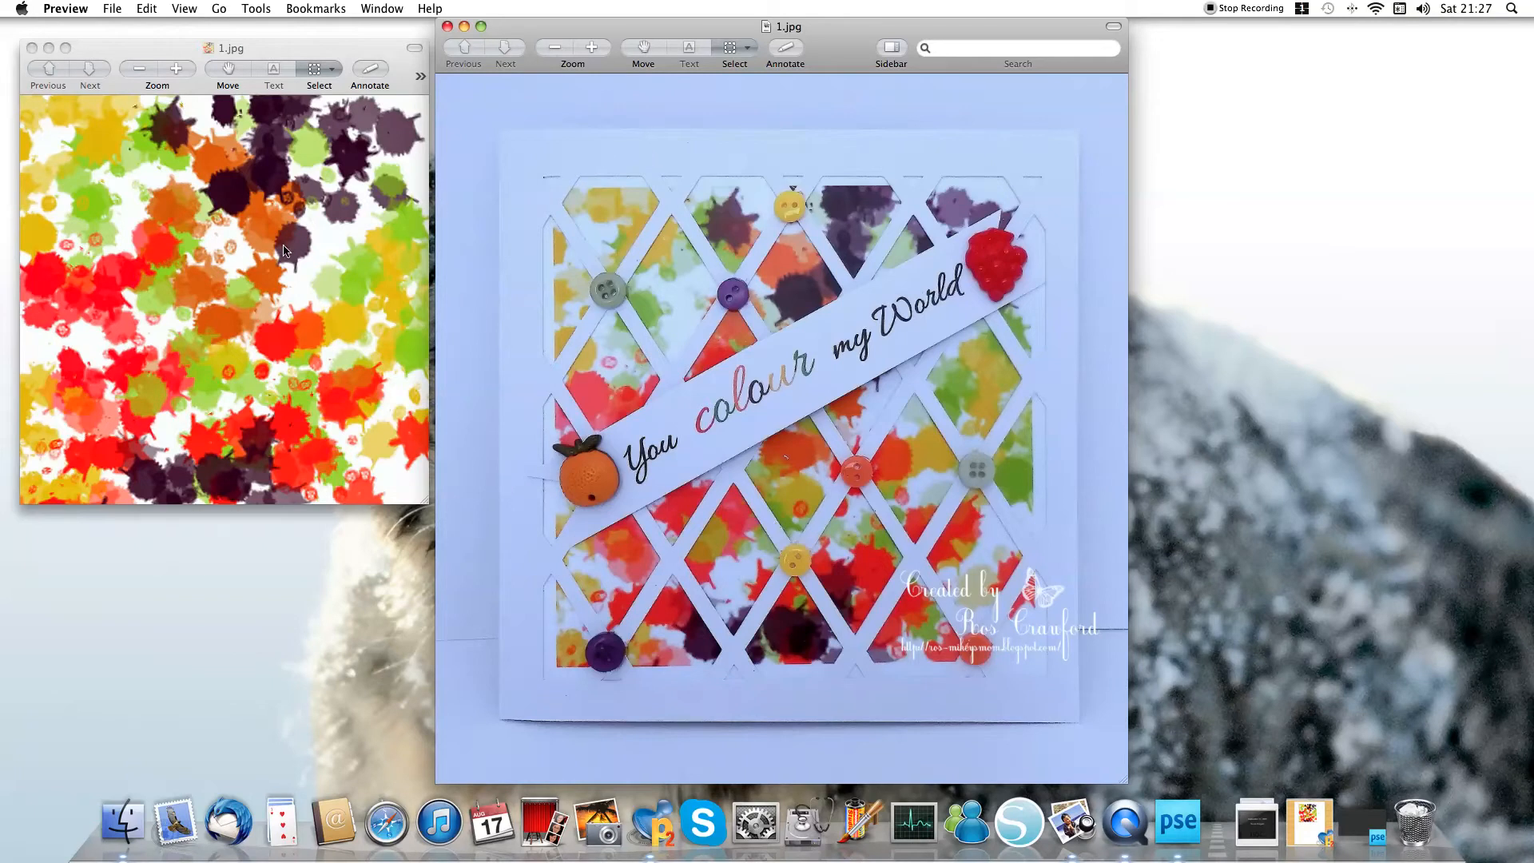
pyautogui.click(448, 27)
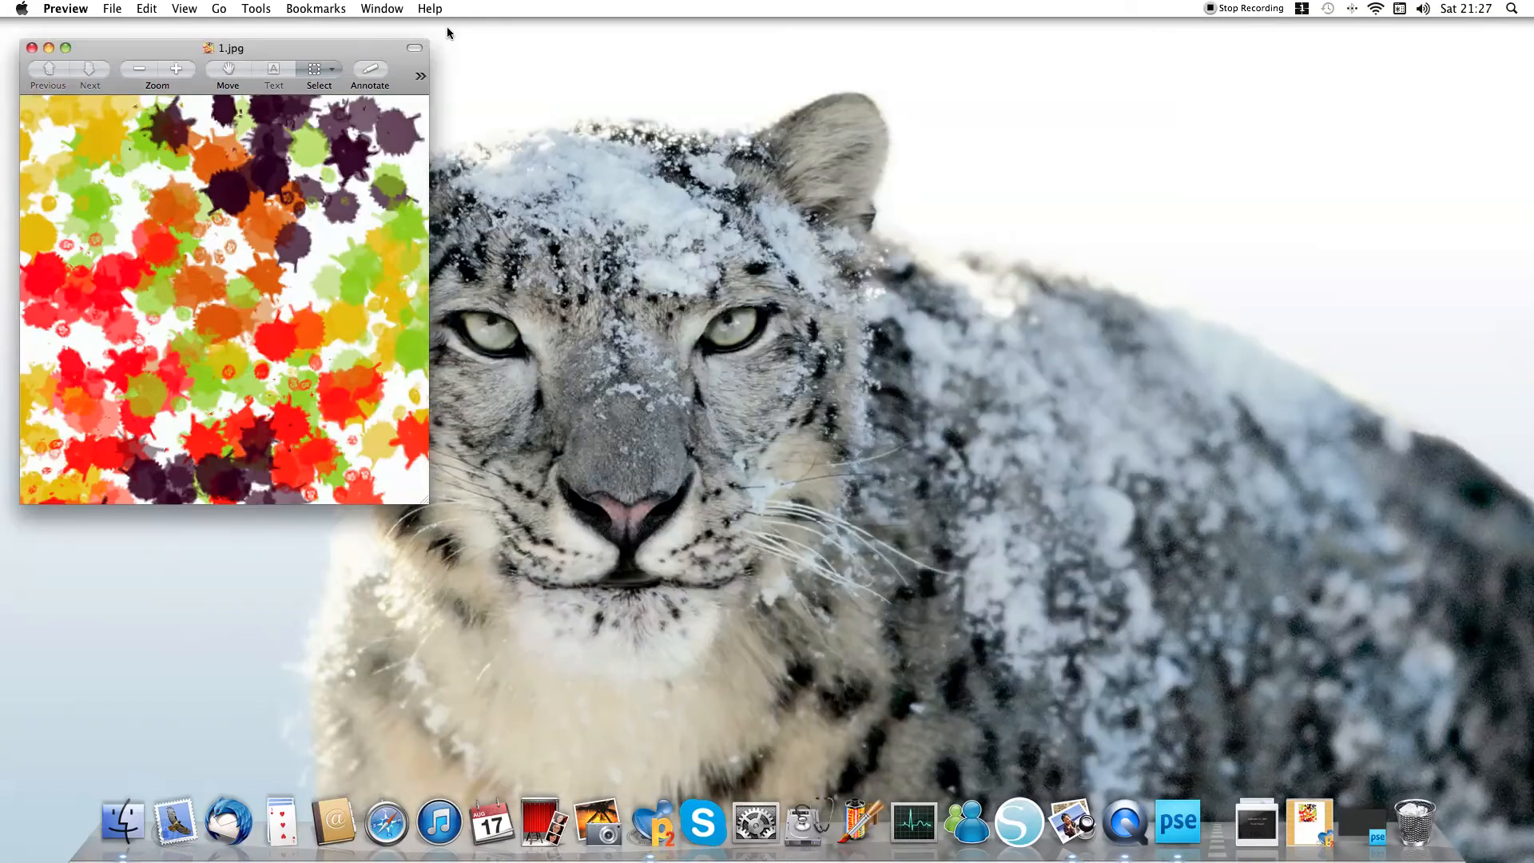
pyautogui.click(49, 48)
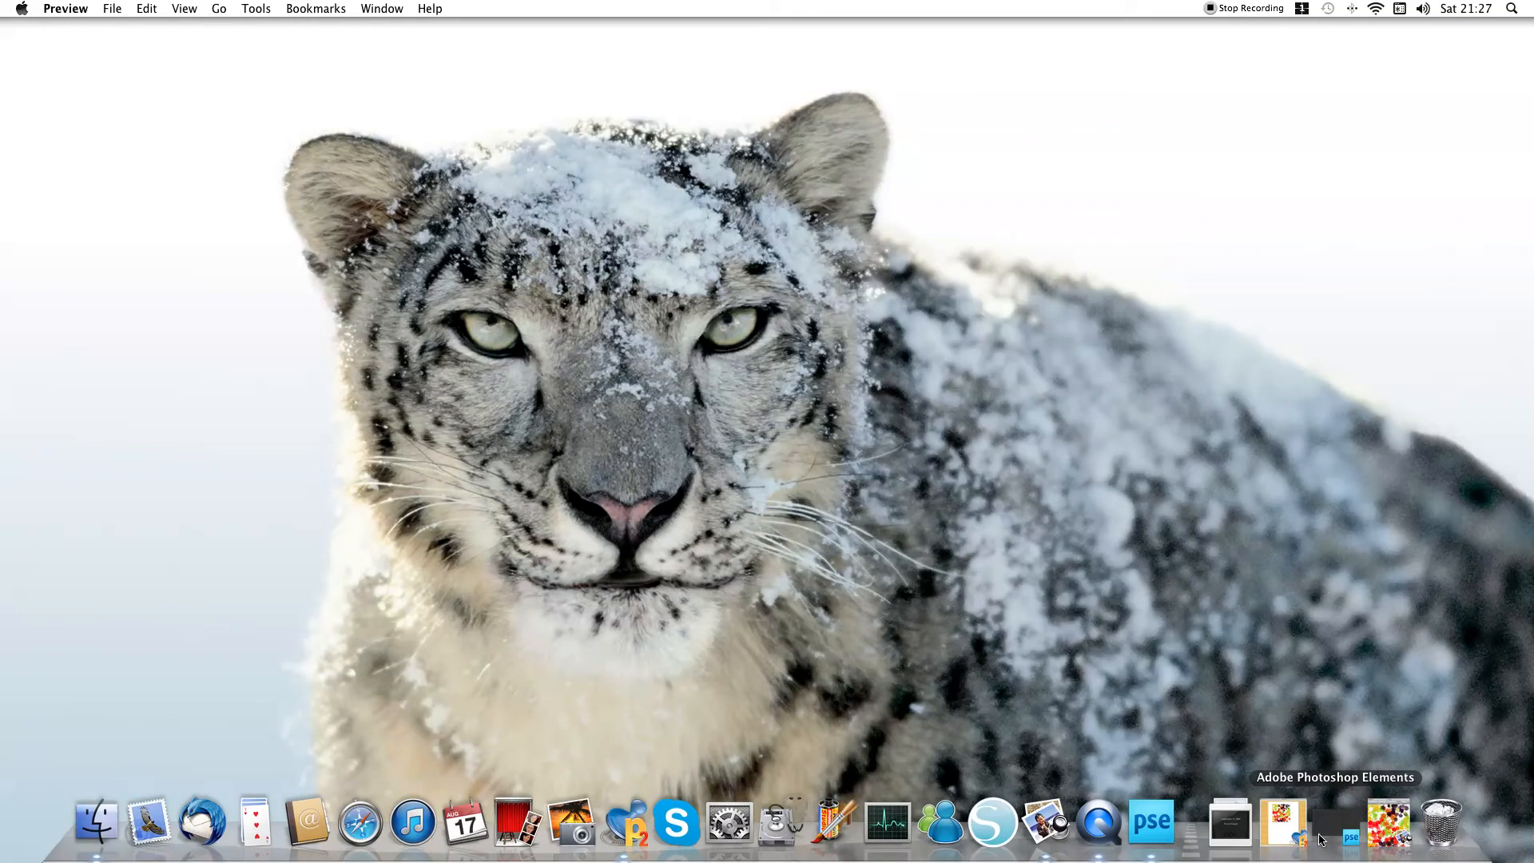
# Step: Switch to Photoshop Elements and start a new blank file
pyautogui.click(1151, 823)
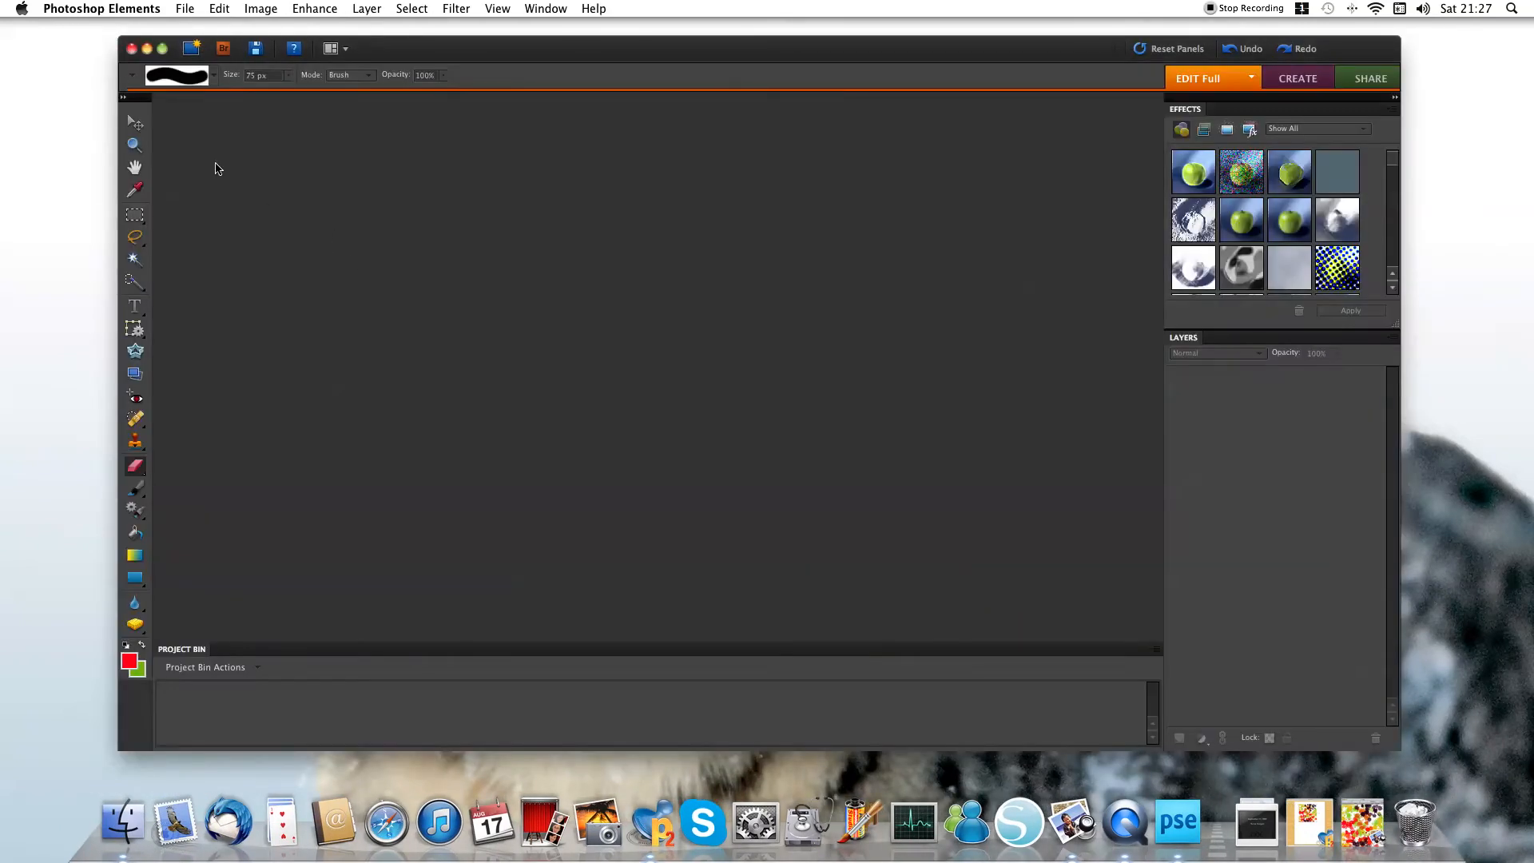
pyautogui.click(185, 8)
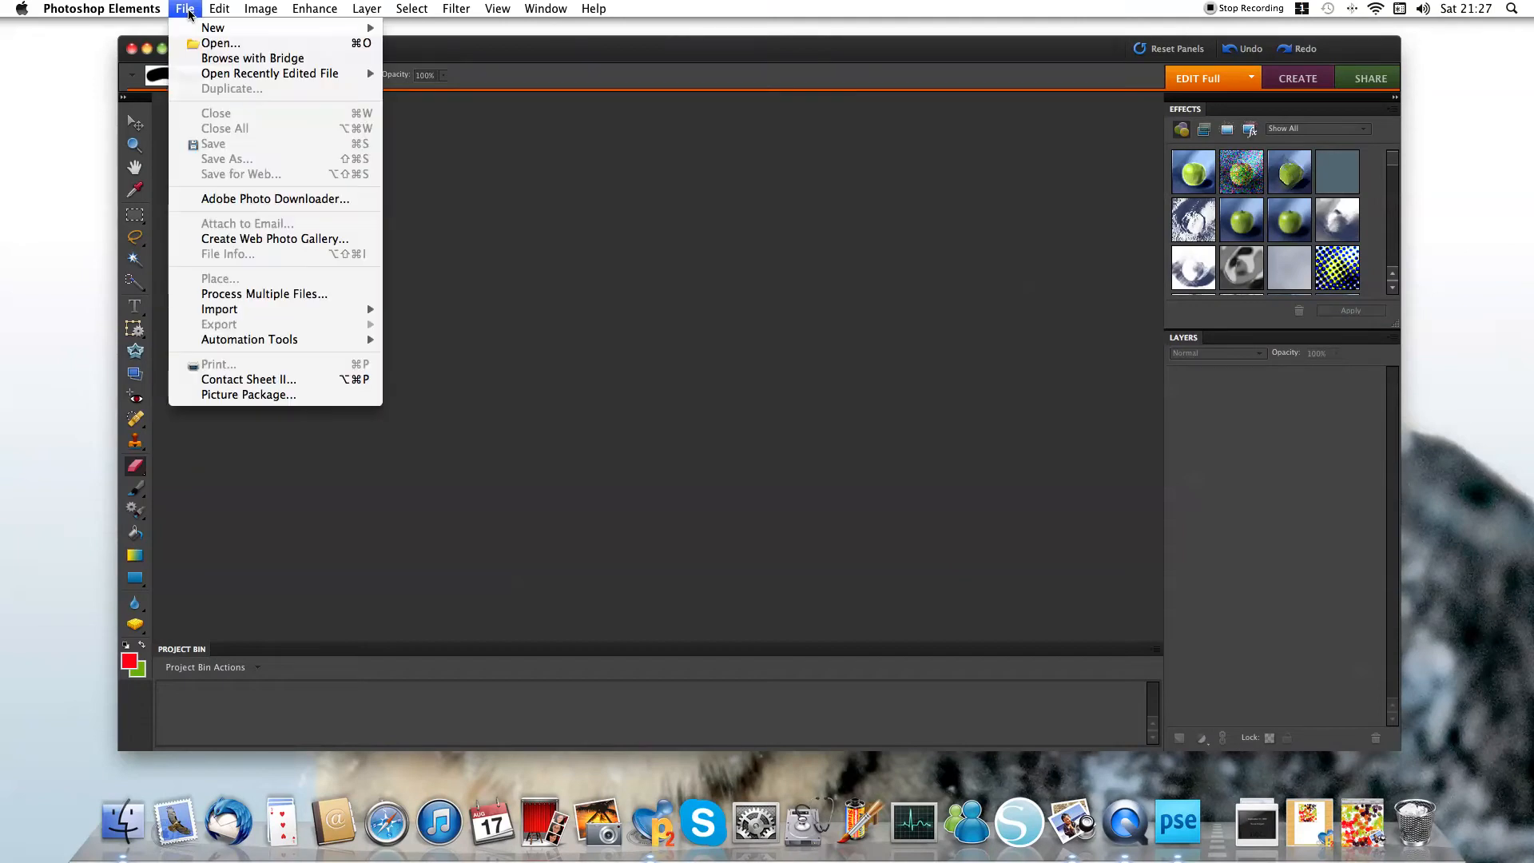
pyautogui.moveTo(197, 31)
pyautogui.click(412, 33)
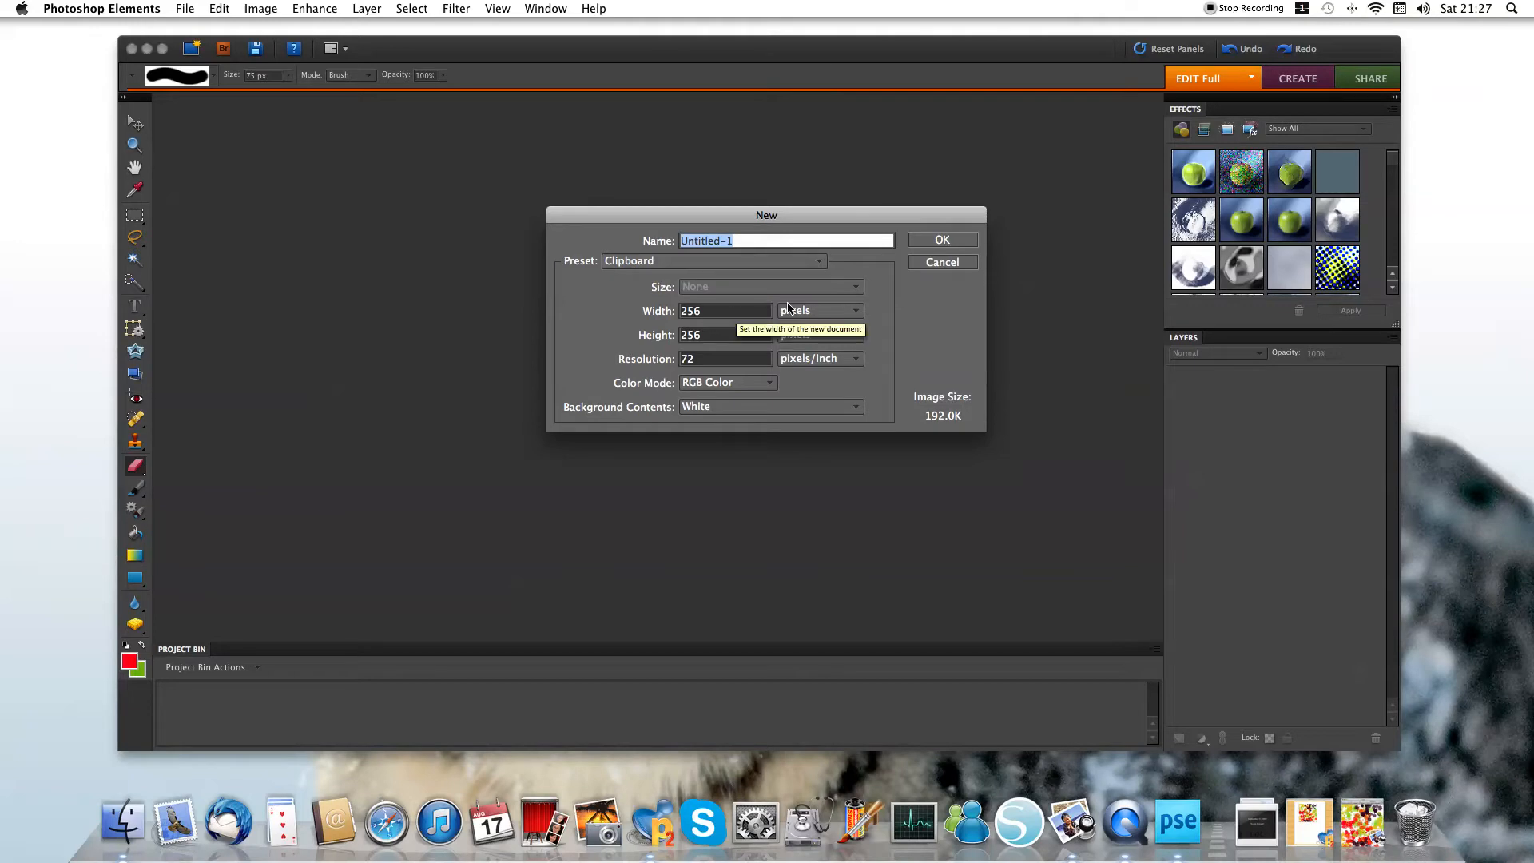
# Step: Set the new file's width and height to 8.00 inches each
pyautogui.click(857, 317)
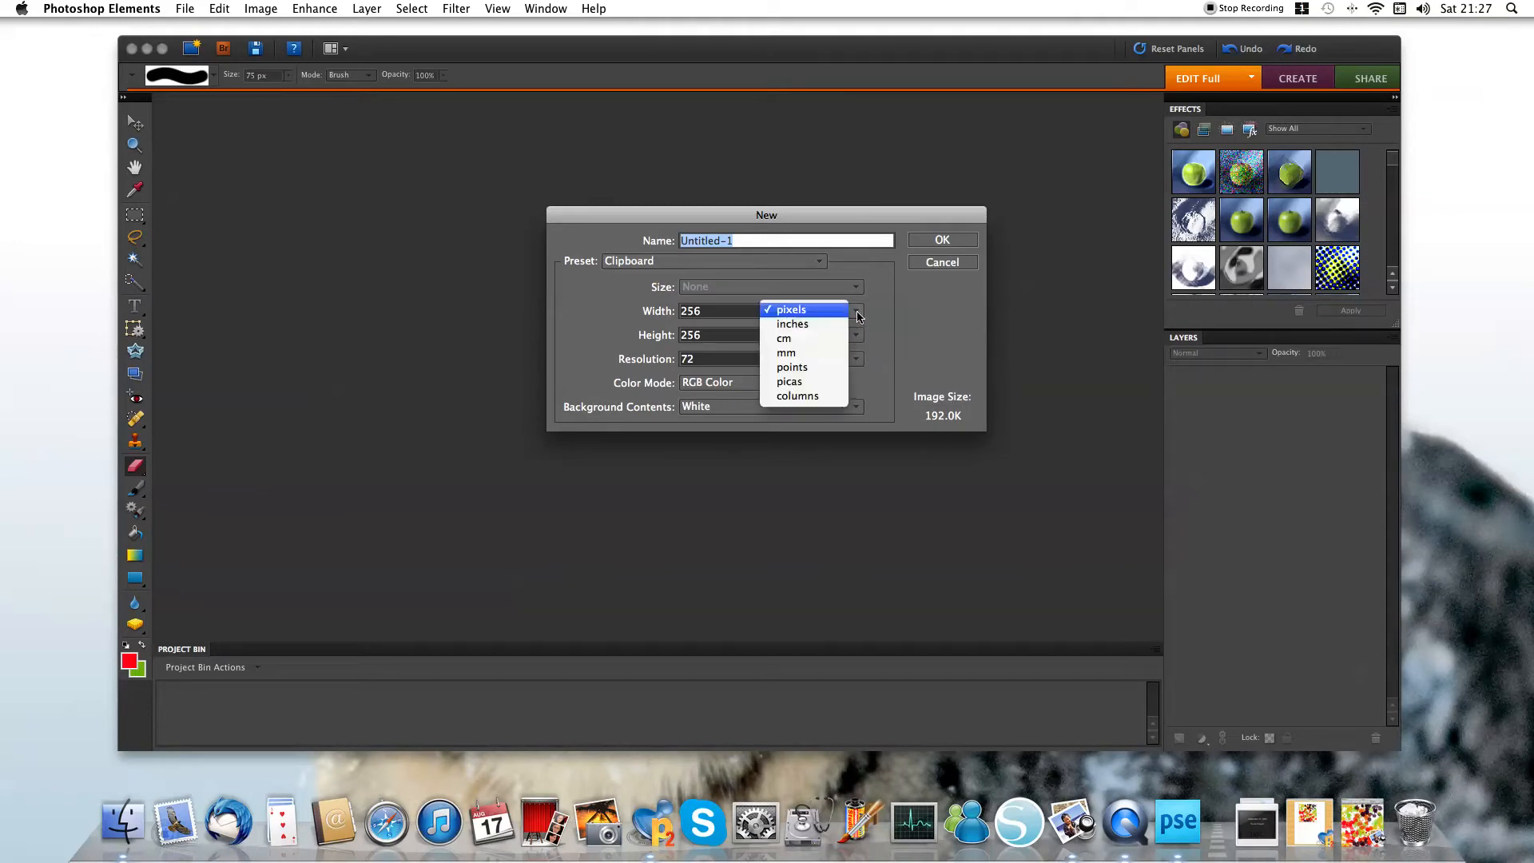
pyautogui.click(842, 325)
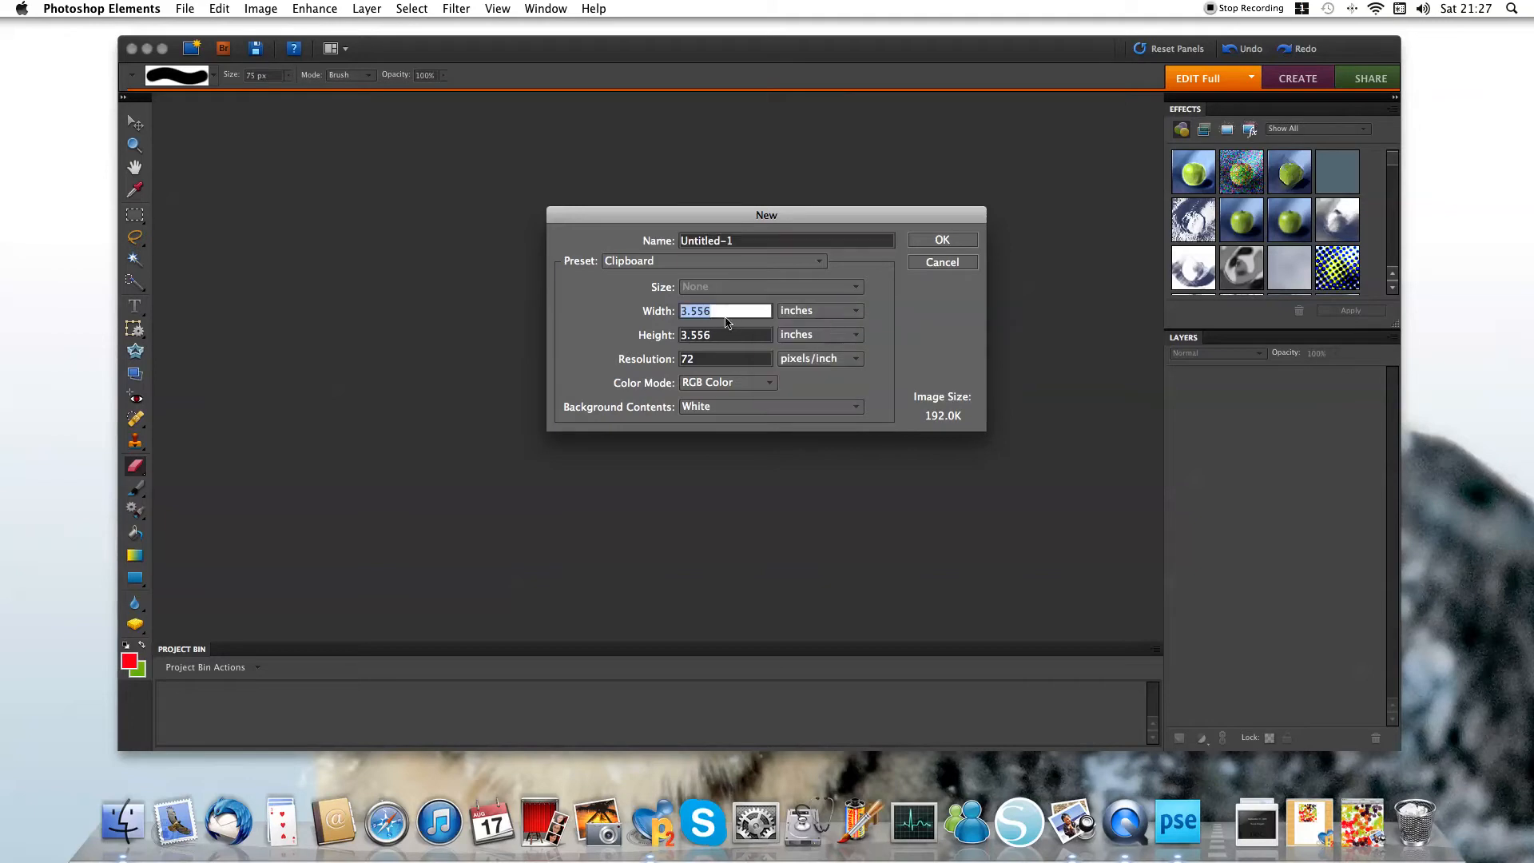
pyautogui.write('8.00')
pyautogui.press('Tab')
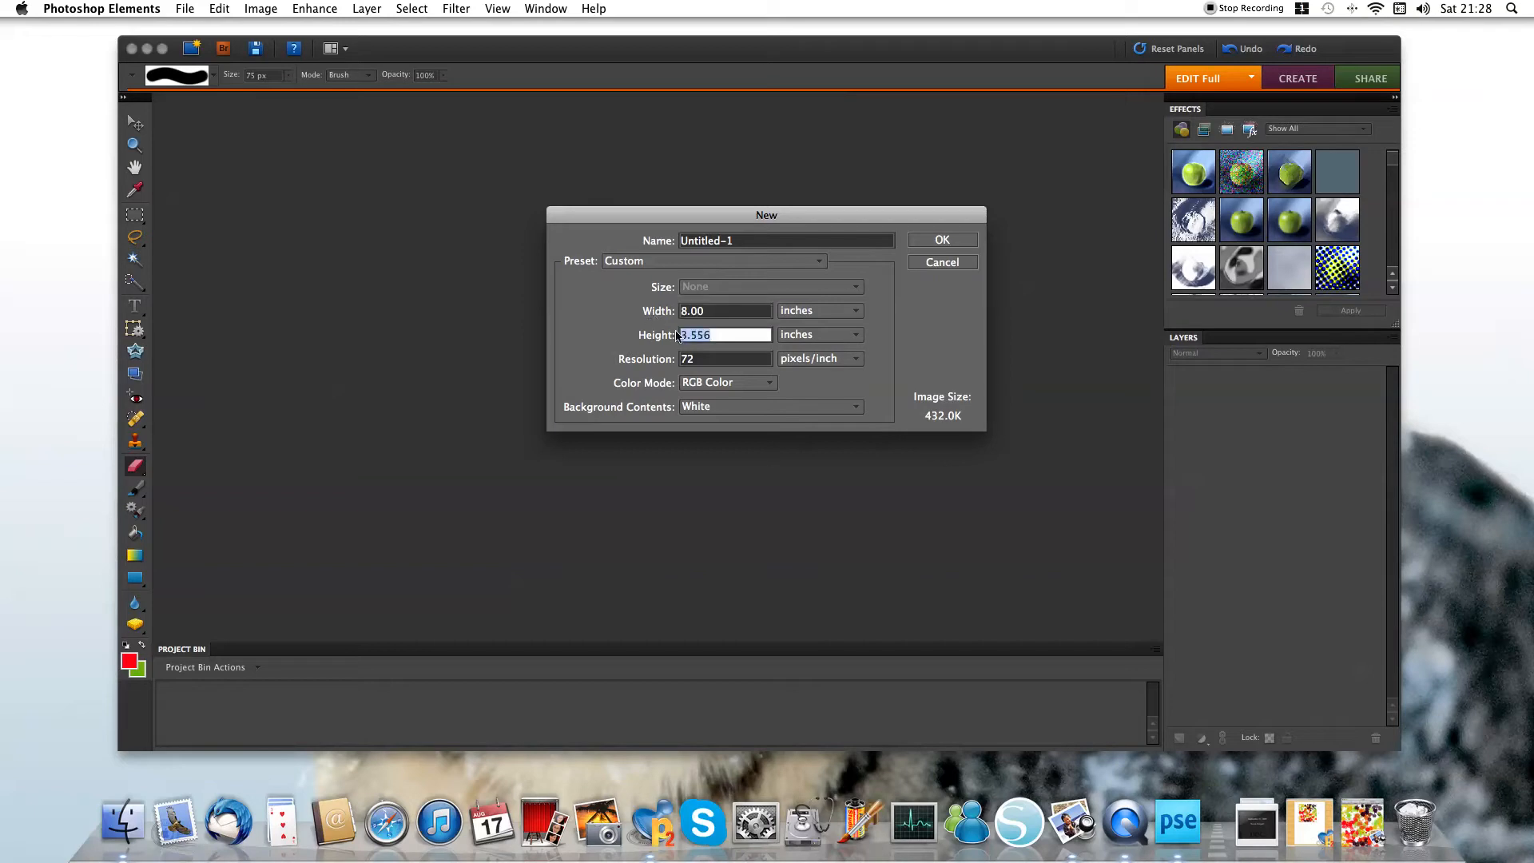
pyautogui.write('8.0')
pyautogui.press('BackSpace')
pyautogui.press('BackSpace')
pyautogui.press('BackSpace')
pyautogui.press('BackSpace')
pyautogui.write('4')
pyautogui.click(692, 335)
pyautogui.press('BackSpace')
pyautogui.write('8.0')
# Step: Name the document Paint Splats 2, keep White as the background contents, and create it
pyautogui.click(741, 240)
pyautogui.moveTo(706, 242); pyautogui.dragTo(674, 236)
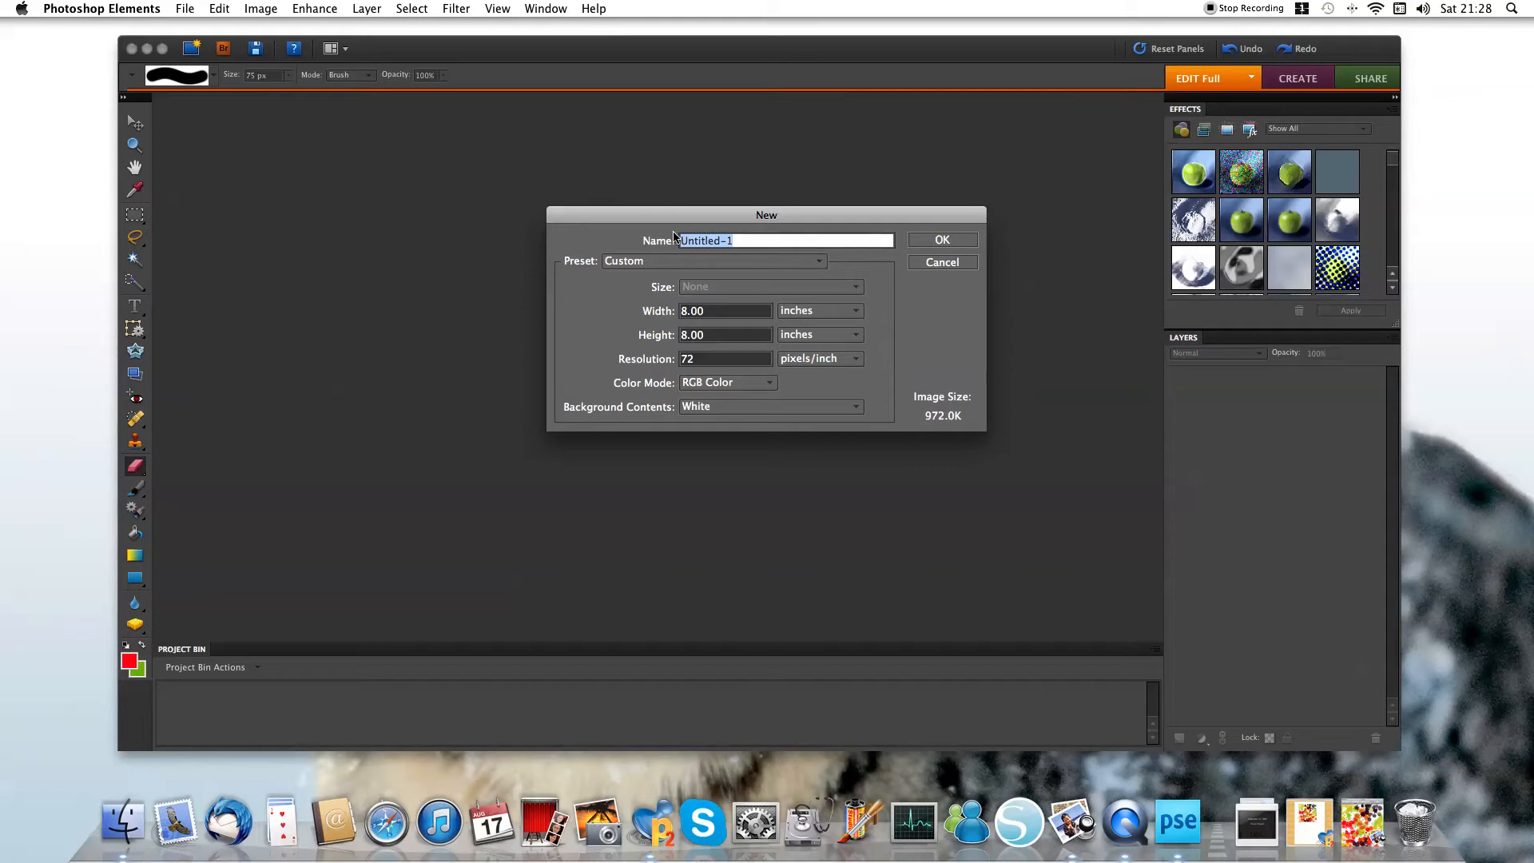
pyautogui.write('Paint Splats 2')
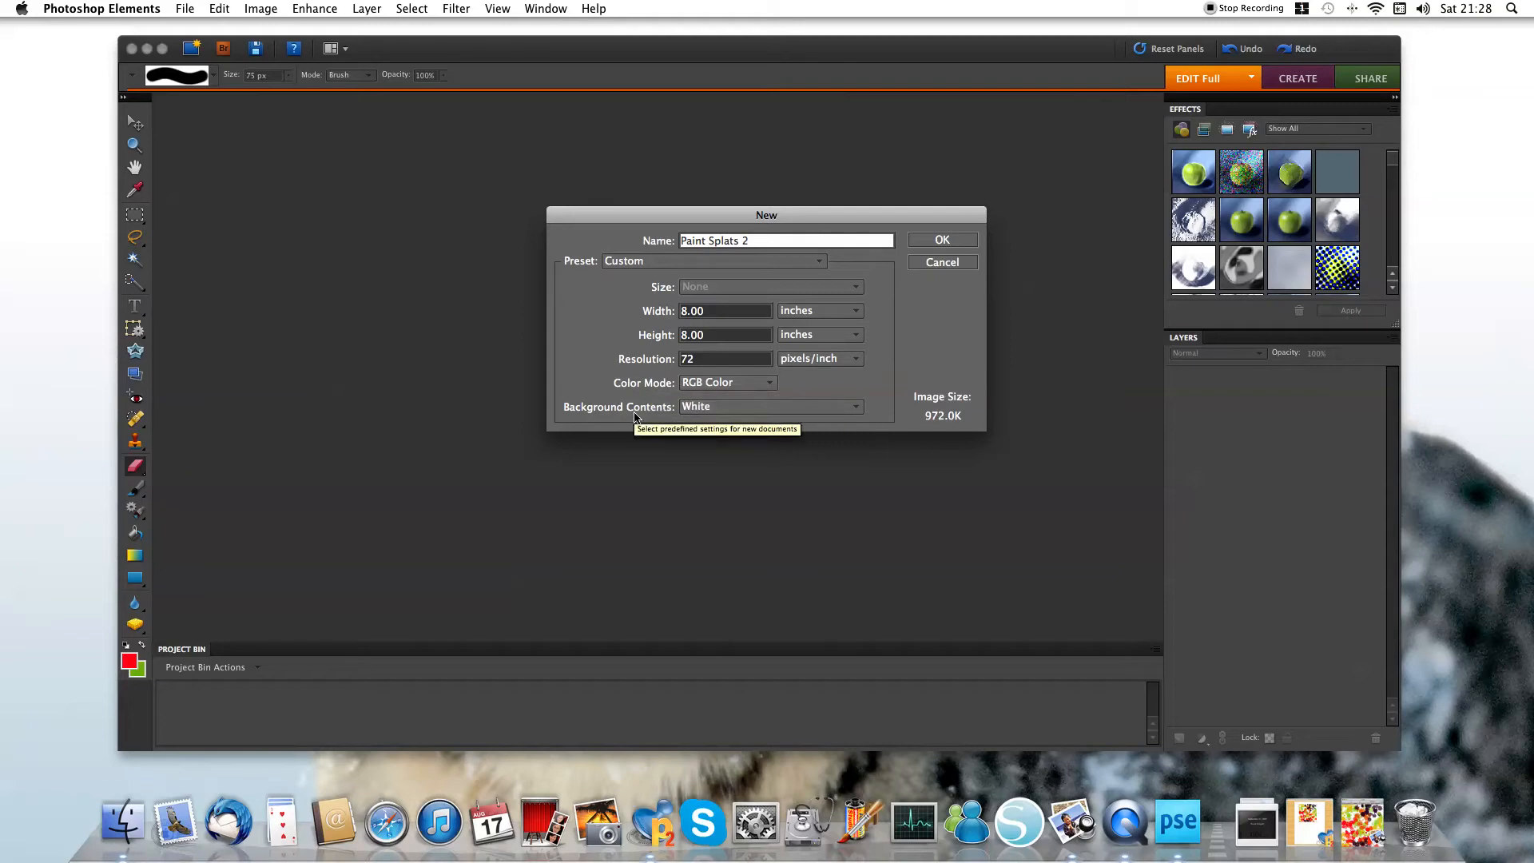
pyautogui.click(860, 412)
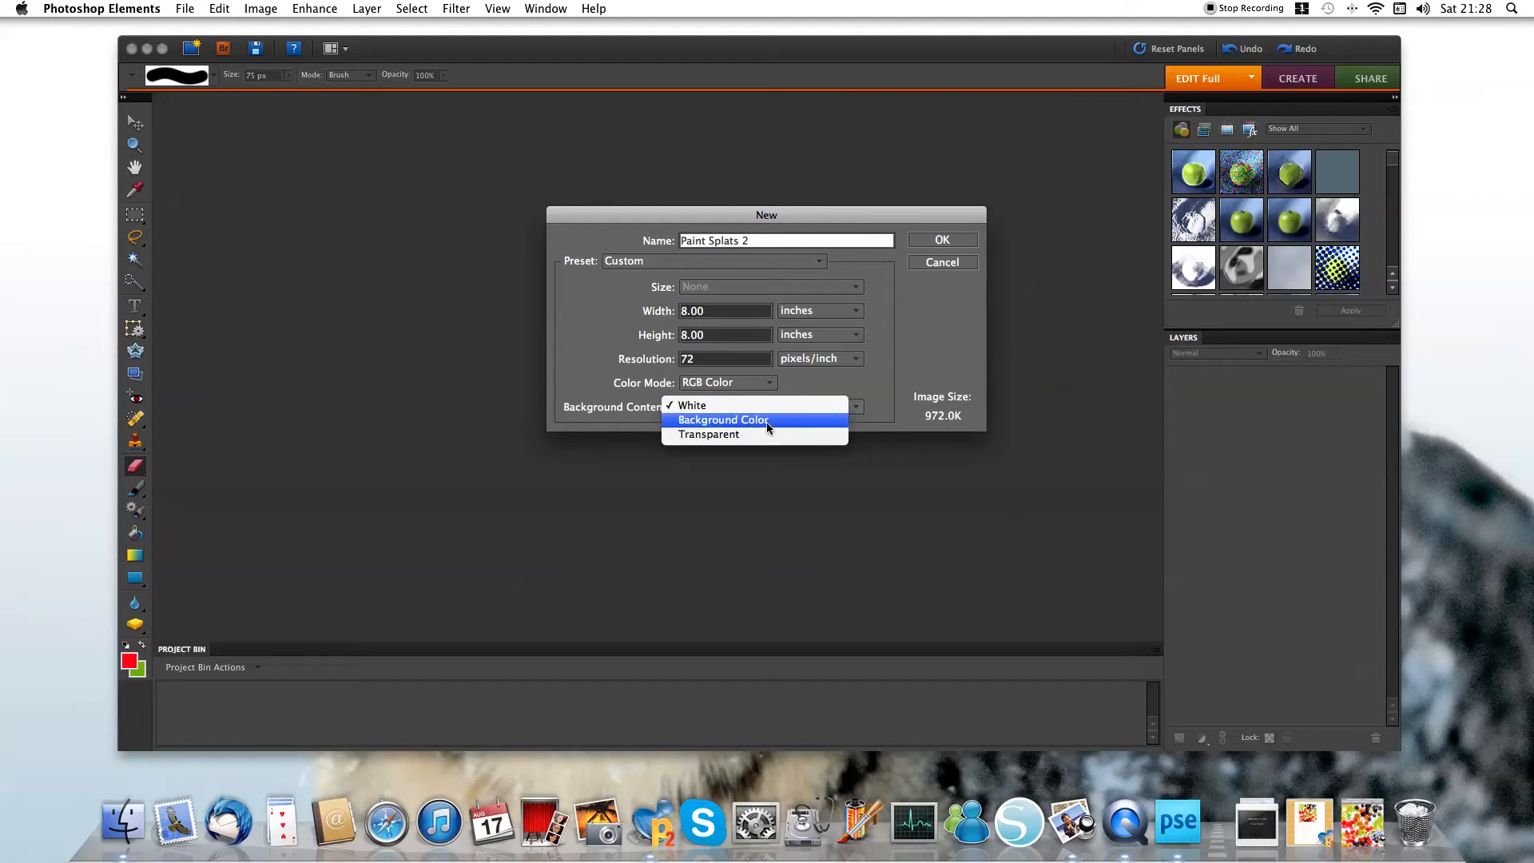
pyautogui.click(712, 410)
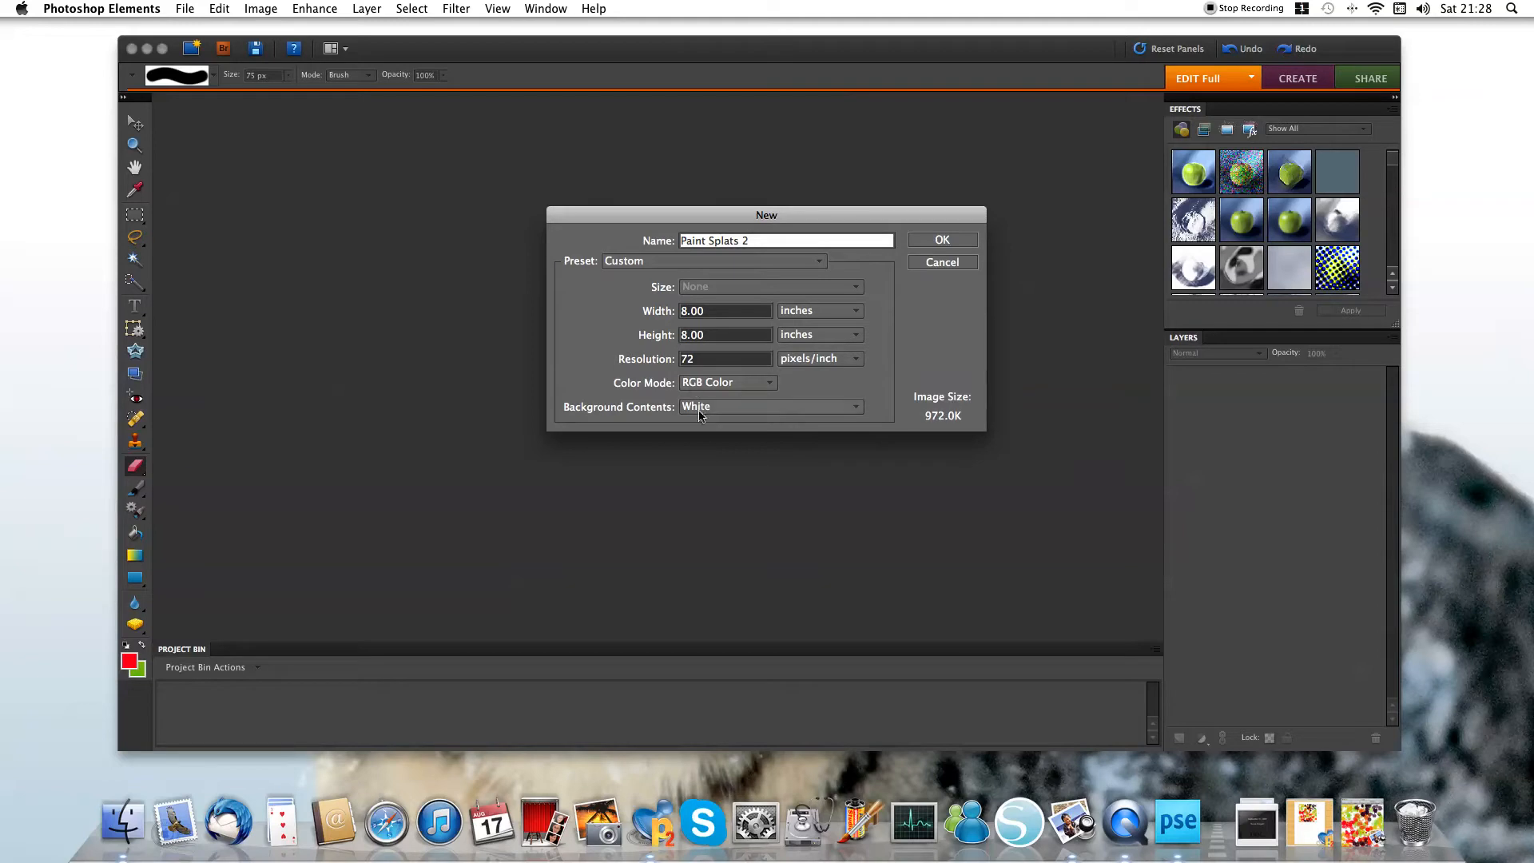
pyautogui.click(940, 241)
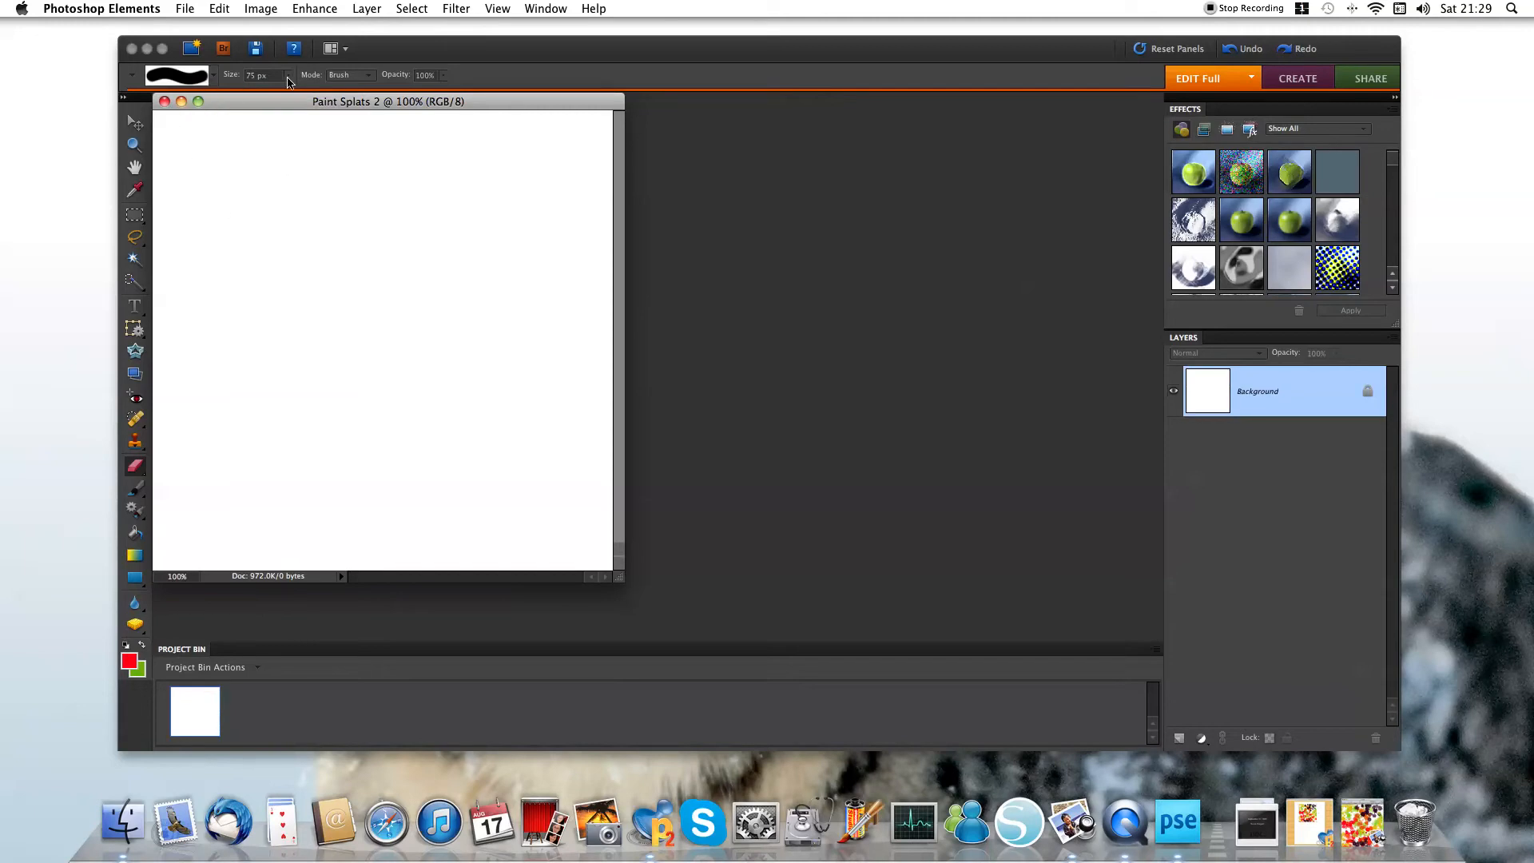
# Step: Choose the 93 px paint-splatter tip from the Pen Pressure brush set for the Eraser
pyautogui.moveTo(290, 80)
pyautogui.mouseDown()
pyautogui.moveTo(319, 100)
pyautogui.moveTo(298, 99)
pyautogui.mouseUp()
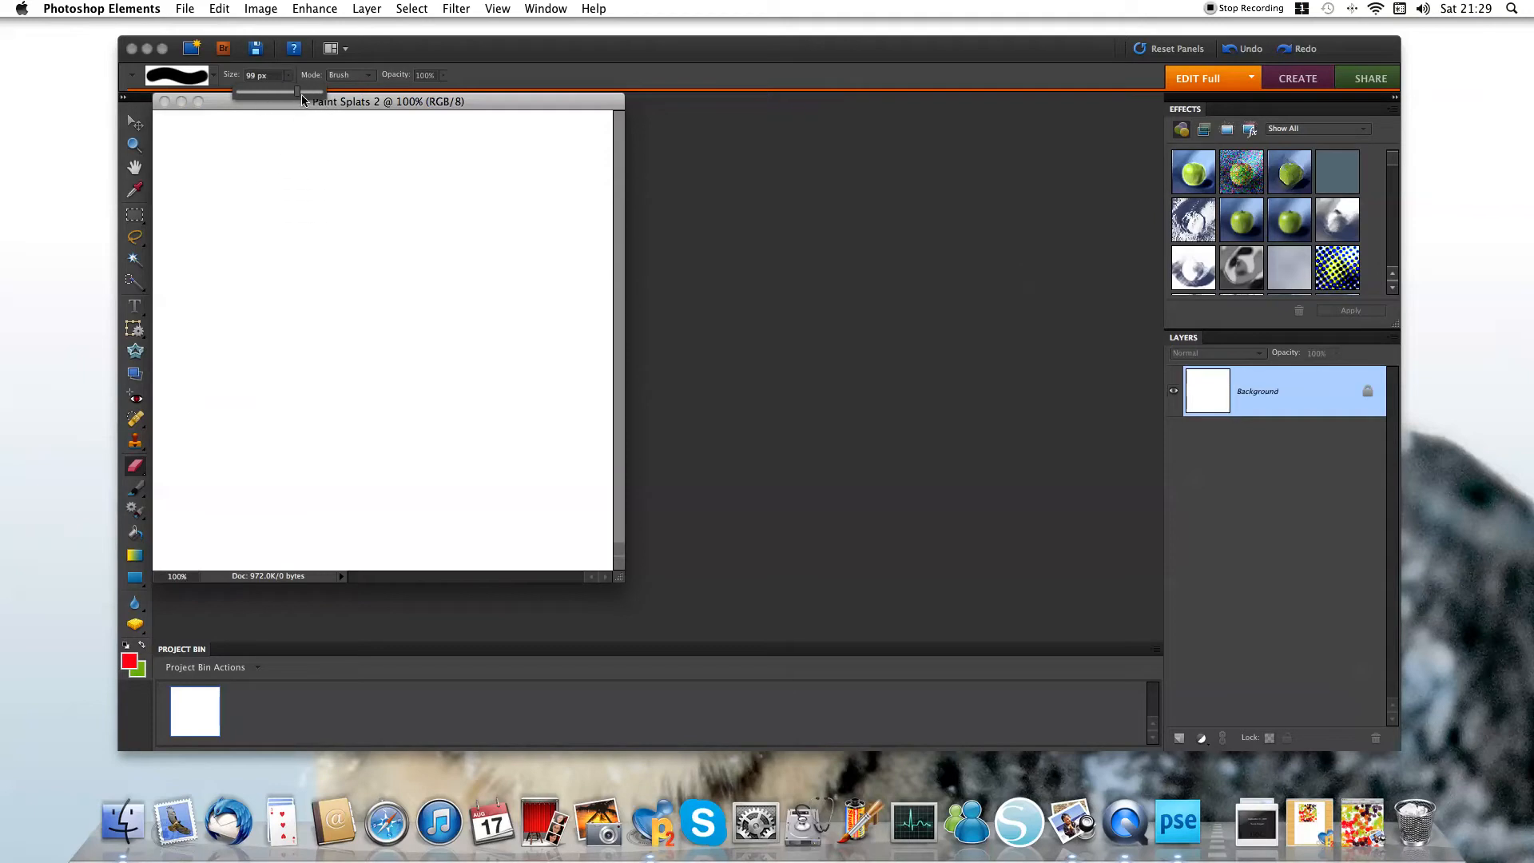
pyautogui.moveTo(298, 92)
pyautogui.mouseDown()
pyautogui.moveTo(254, 96)
pyautogui.moveTo(284, 94)
pyautogui.mouseUp()
pyautogui.click(213, 80)
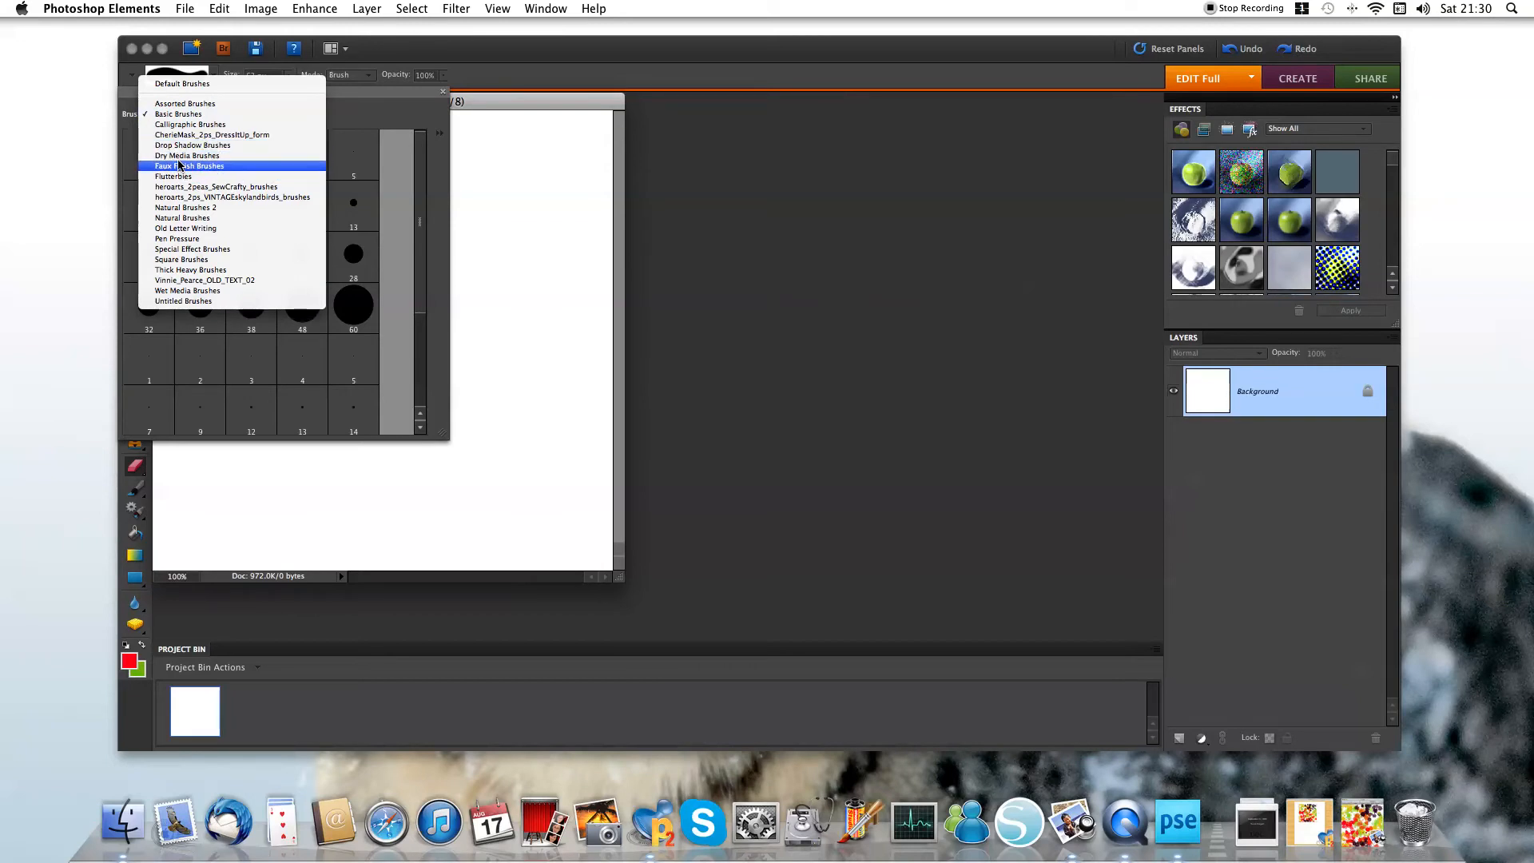
pyautogui.click(177, 239)
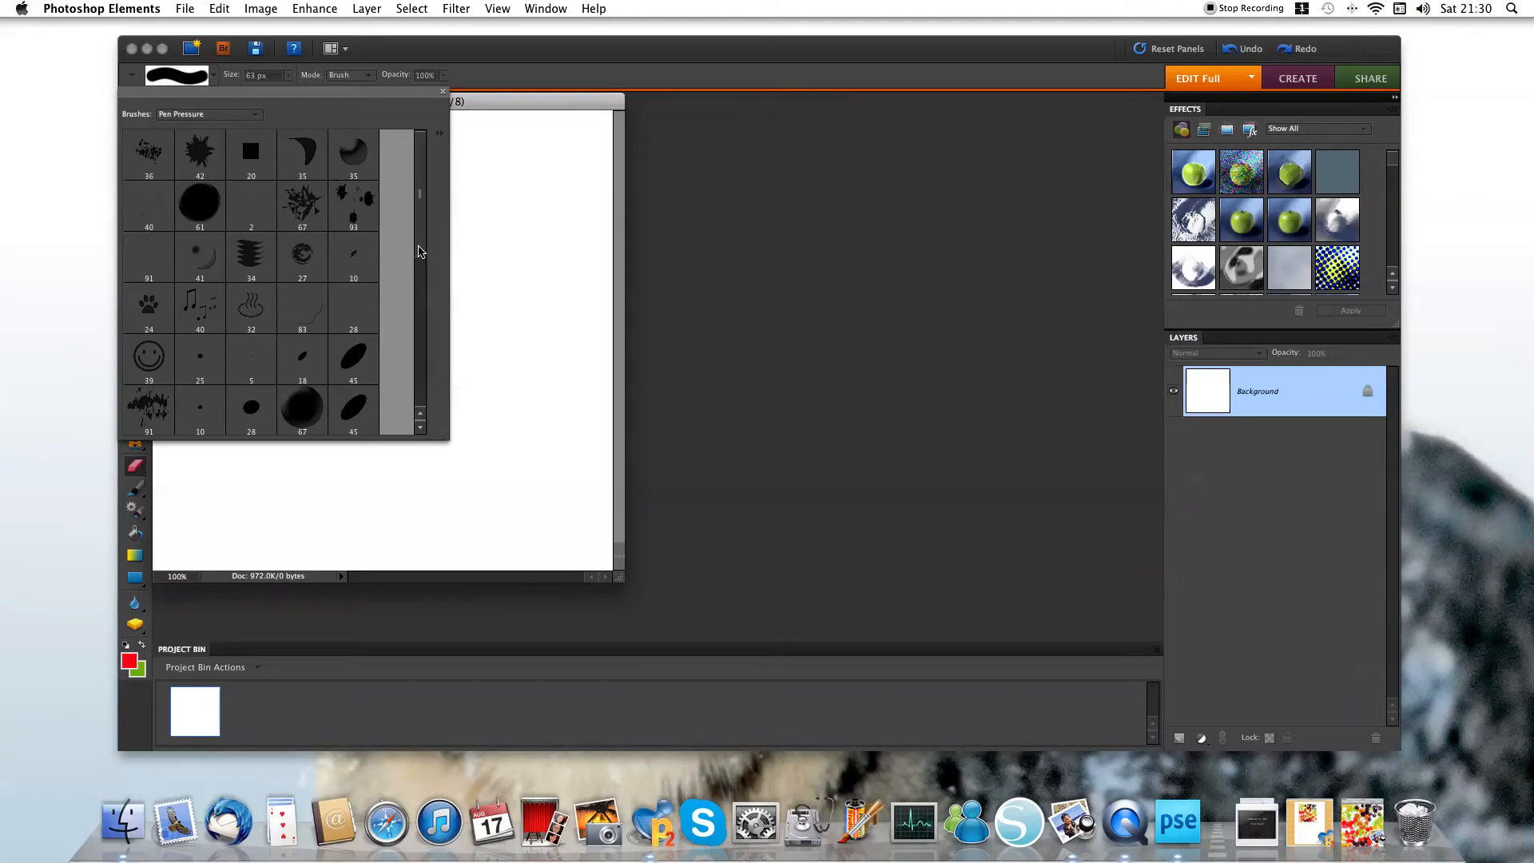
pyautogui.moveTo(422, 253)
pyautogui.mouseDown()
pyautogui.moveTo(423, 410)
pyautogui.moveTo(425, 214)
pyautogui.mouseUp()
pyautogui.moveTo(421, 196)
pyautogui.mouseDown()
pyautogui.moveTo(417, 336)
pyautogui.moveTo(426, 173)
pyautogui.mouseUp()
pyautogui.click(350, 210)
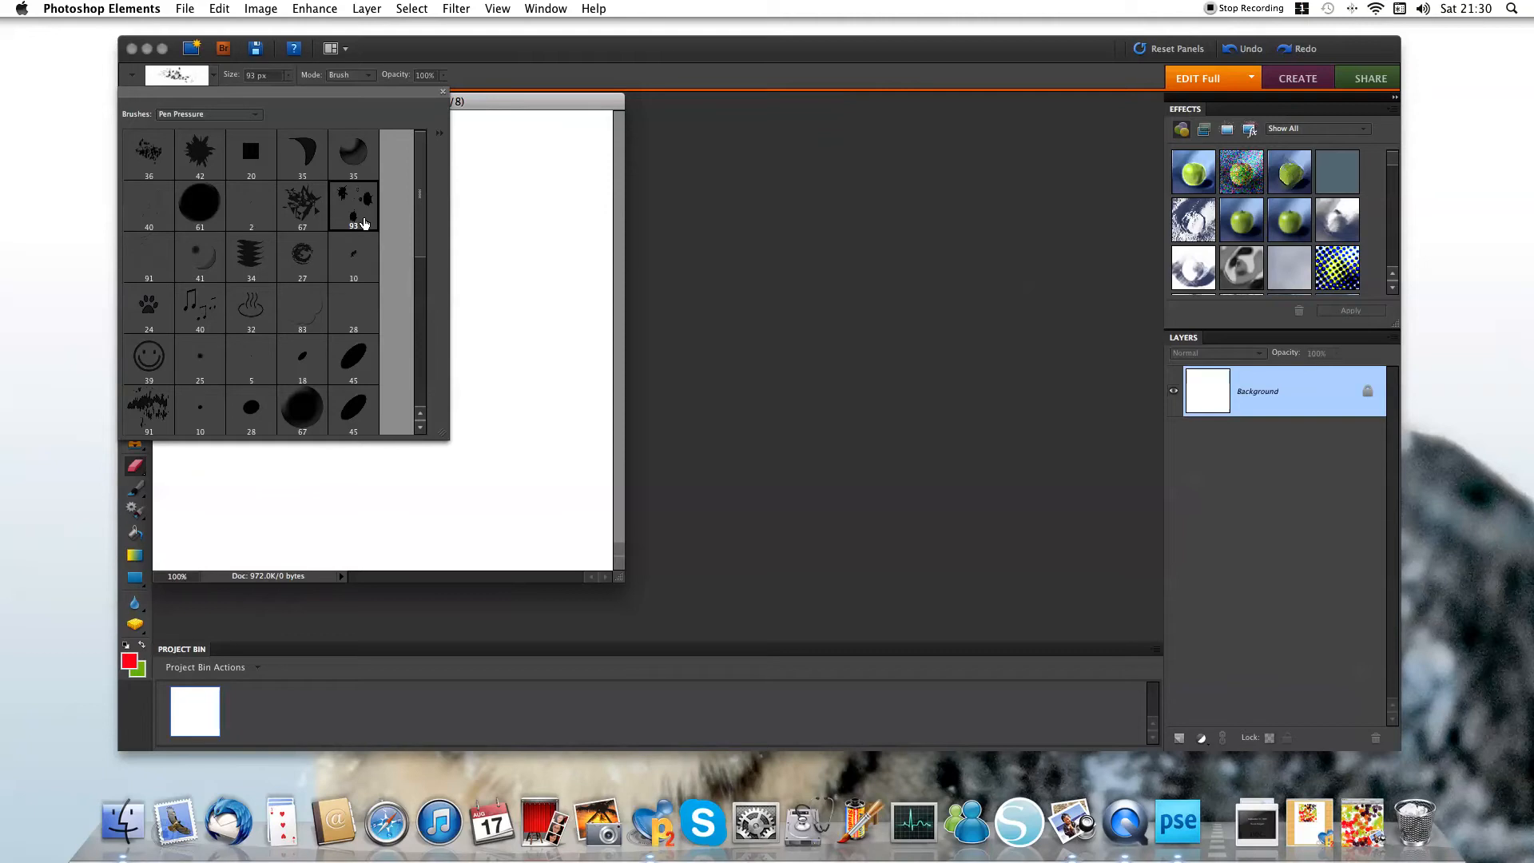
pyautogui.click(444, 95)
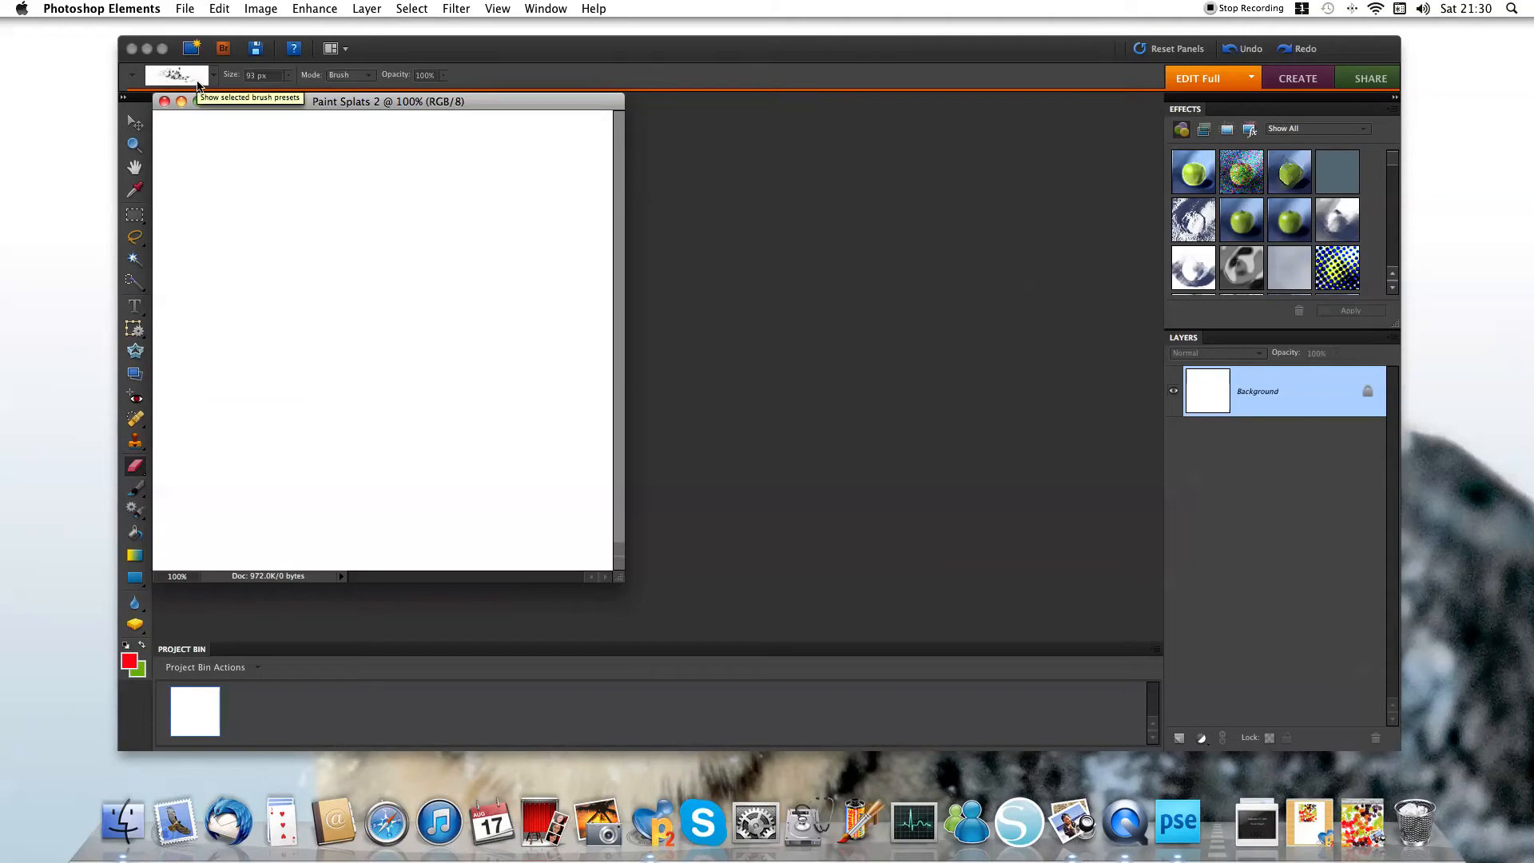
# Step: Set the splatter brush size to 250 px, and swap the foreground and background colours and back again
pyautogui.click(288, 80)
pyautogui.click(300, 94)
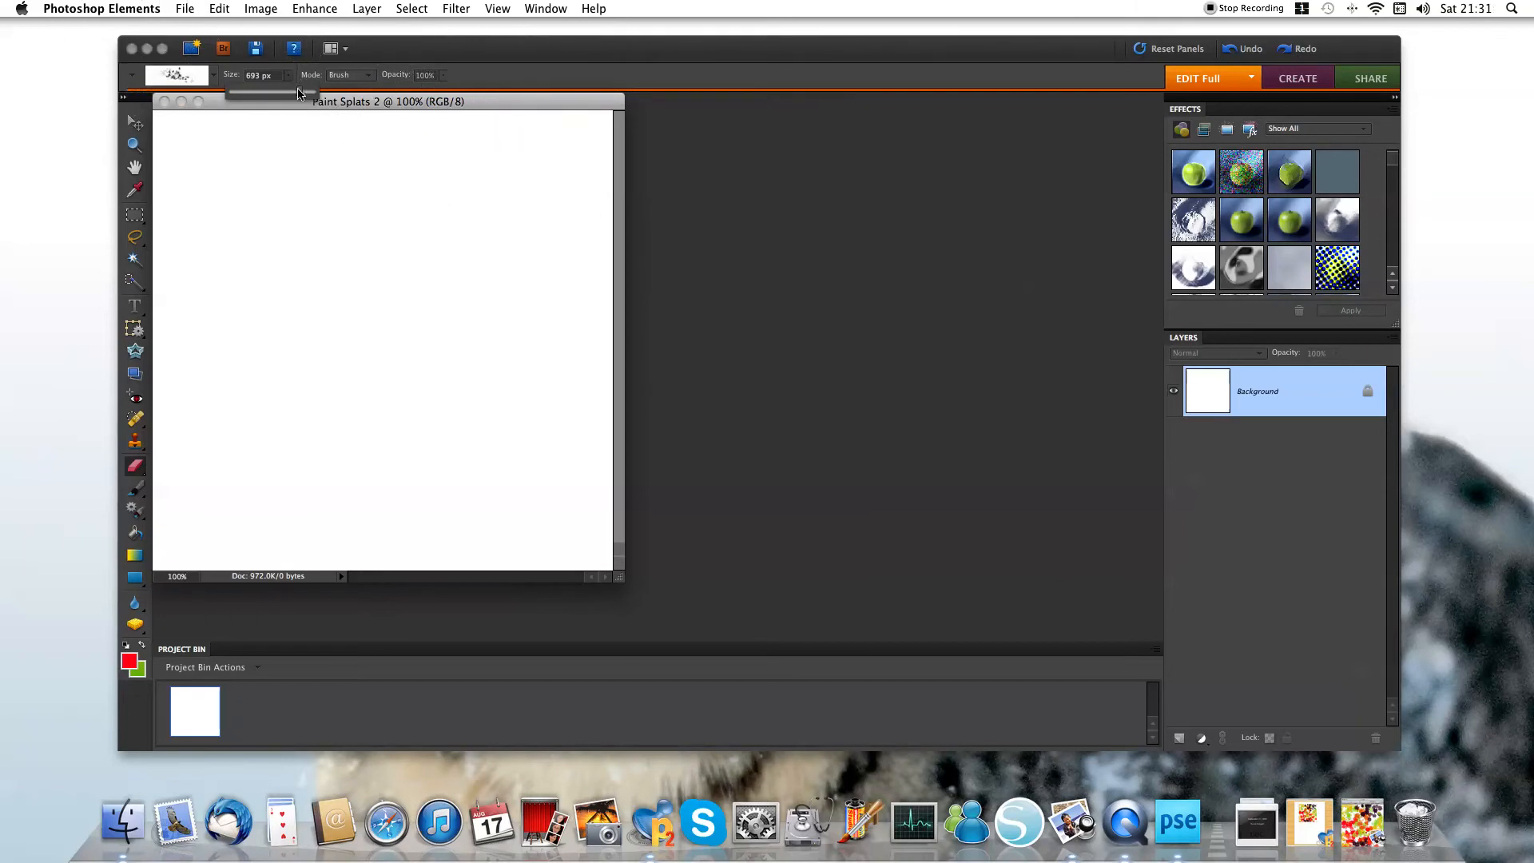
pyautogui.moveTo(299, 93); pyautogui.dragTo(286, 93)
pyautogui.click(143, 649)
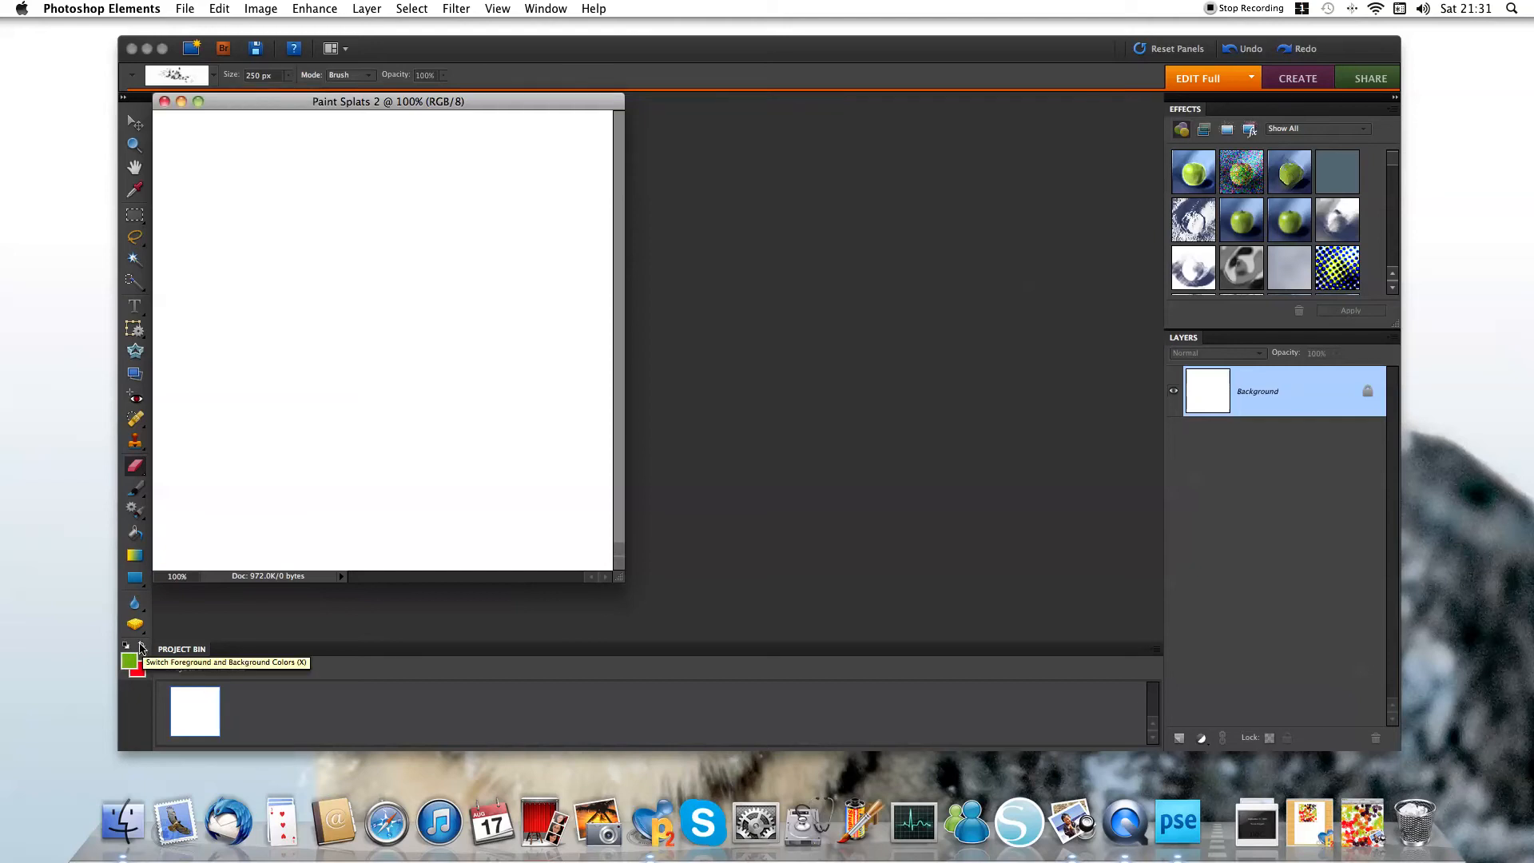
pyautogui.click(143, 649)
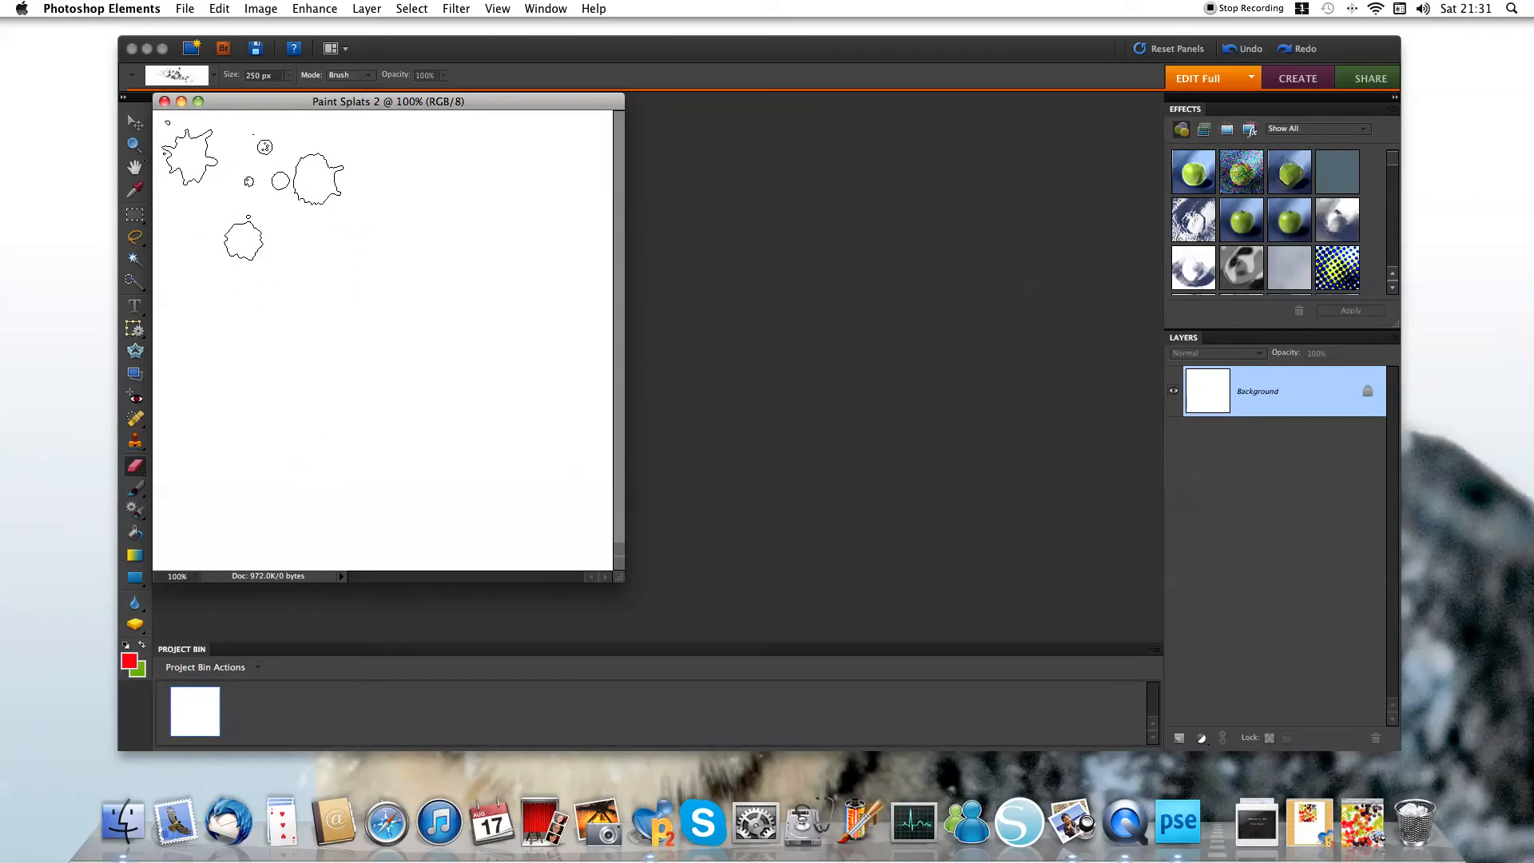
# Step: Set the splatter brush size to 210 px
pyautogui.click(289, 77)
pyautogui.moveTo(280, 96)
pyautogui.mouseDown()
pyautogui.moveTo(226, 160)
pyautogui.moveTo(281, 98)
pyautogui.mouseUp()
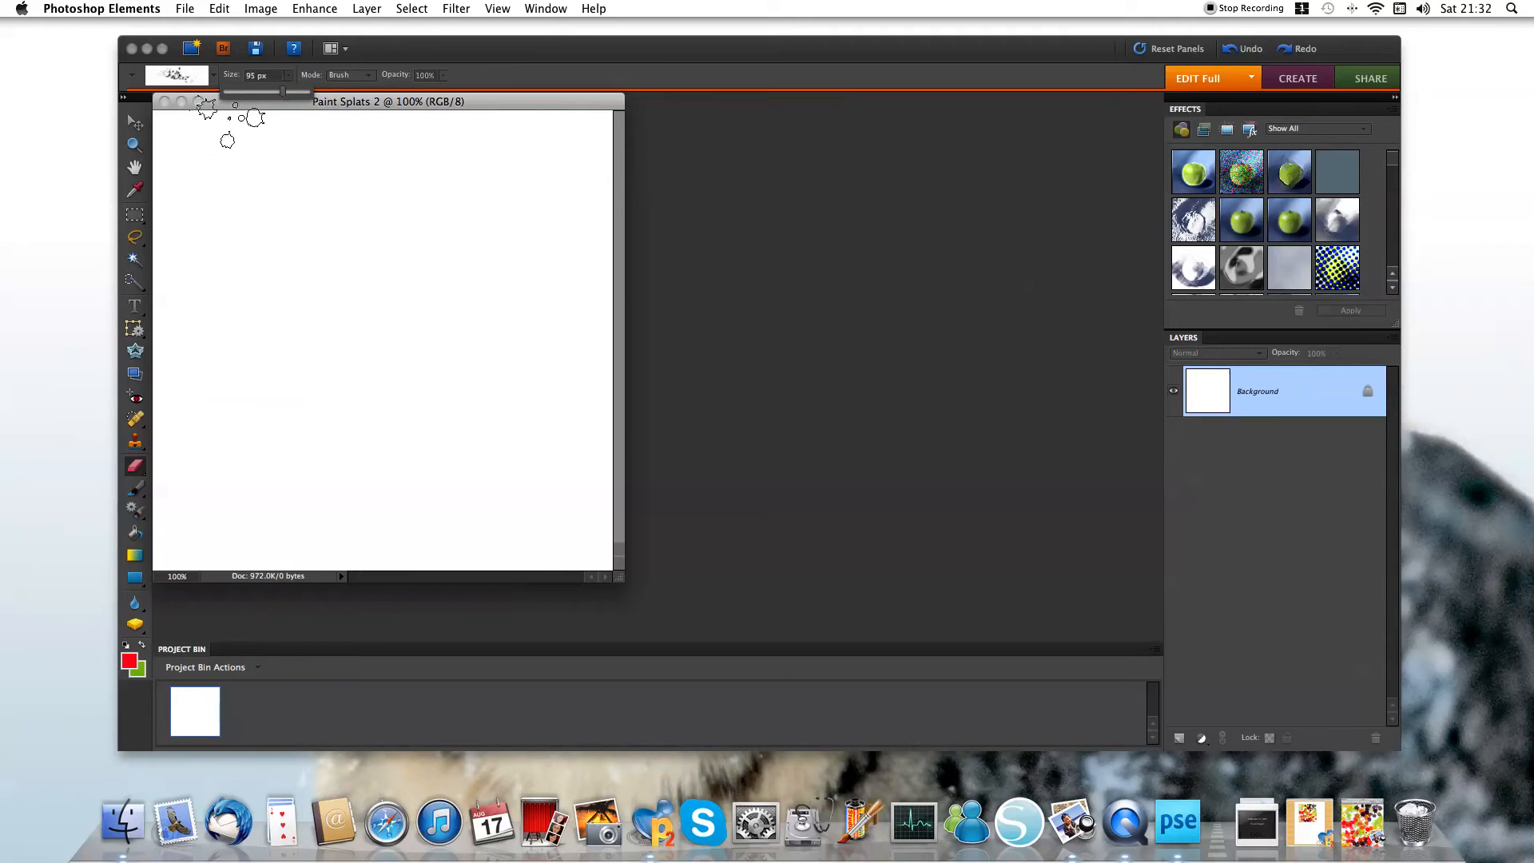
pyautogui.moveTo(285, 97); pyautogui.dragTo(288, 97)
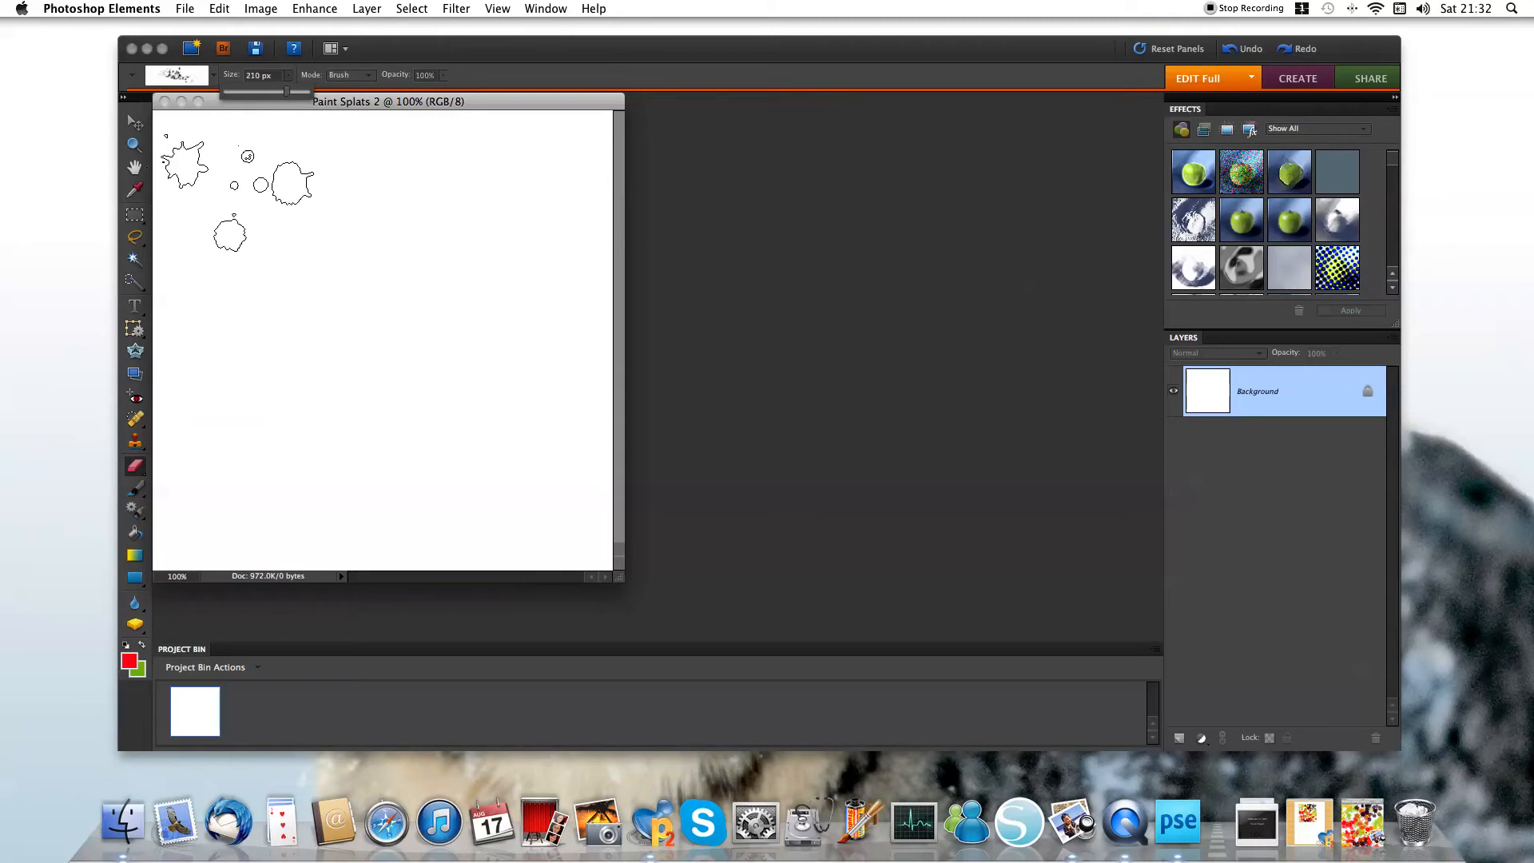
# Step: Stamp clusters of green splats around the edges and in the centre of the white canvas with the Eraser
pyautogui.click(237, 189)
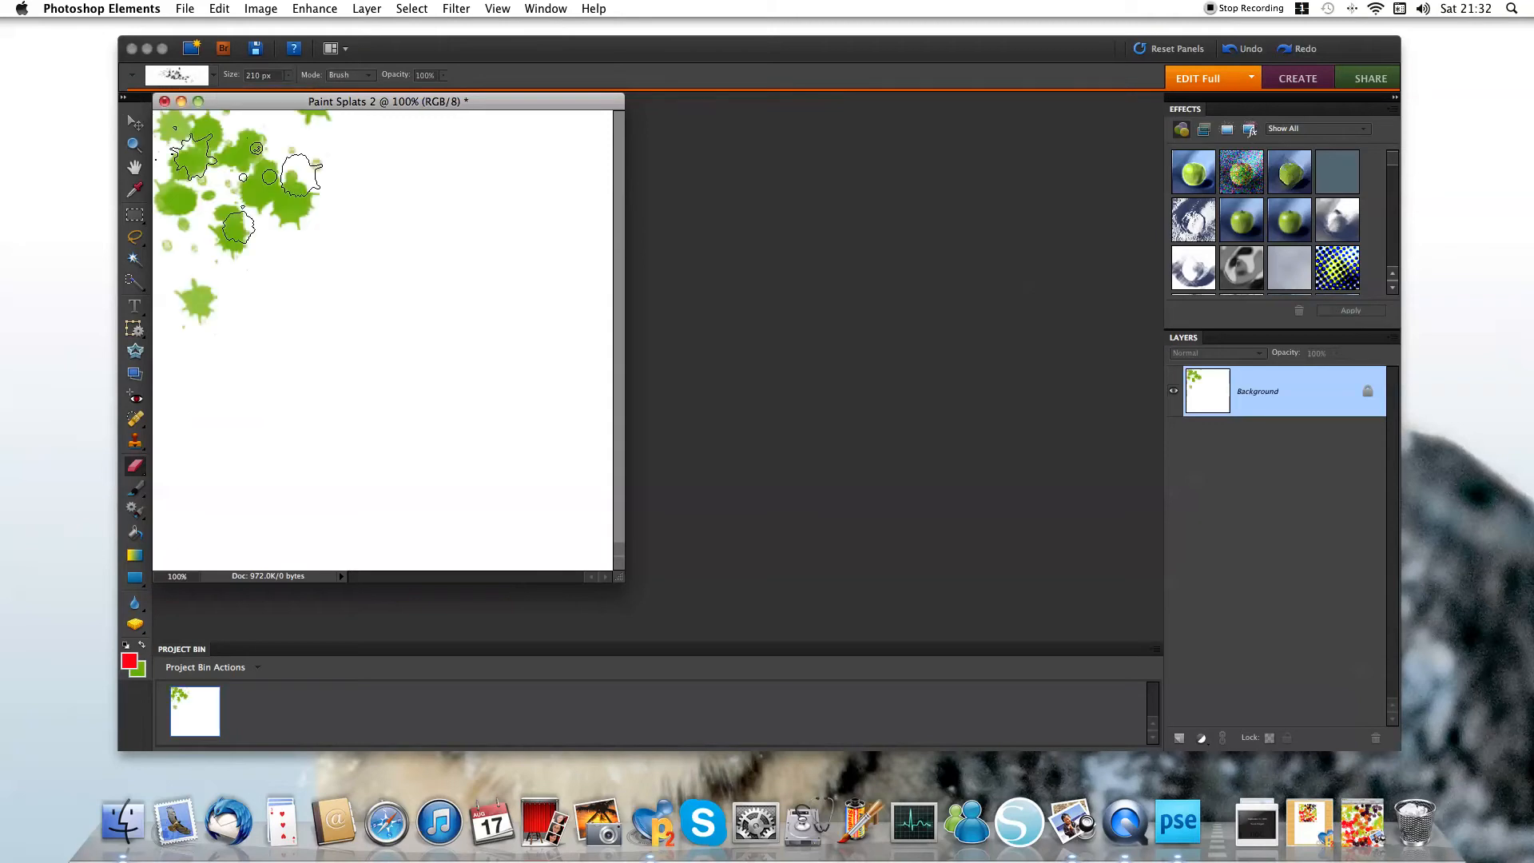
pyautogui.click(478, 169)
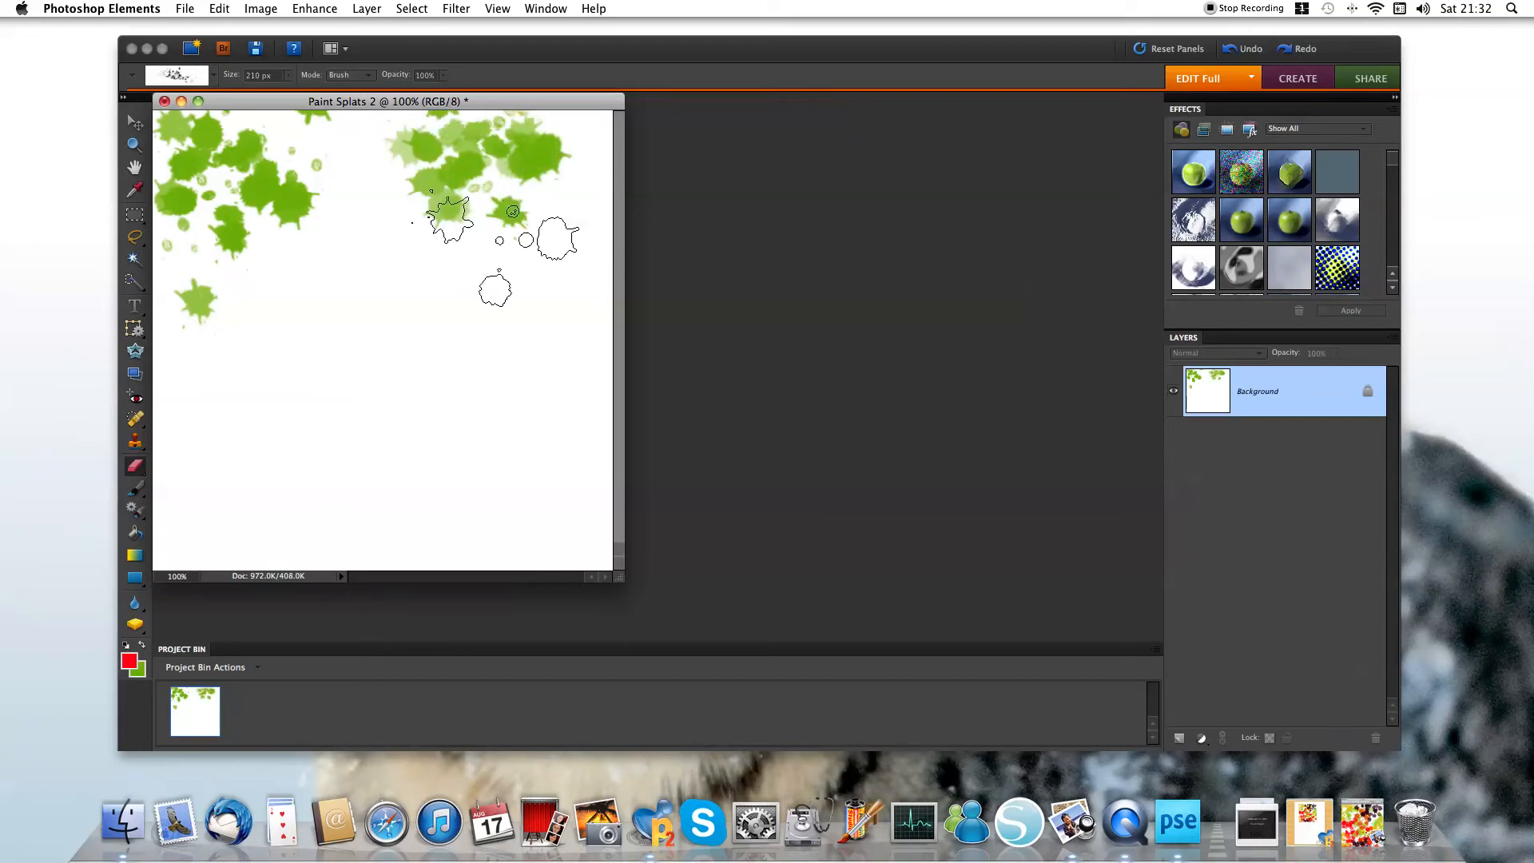
pyautogui.click(549, 344)
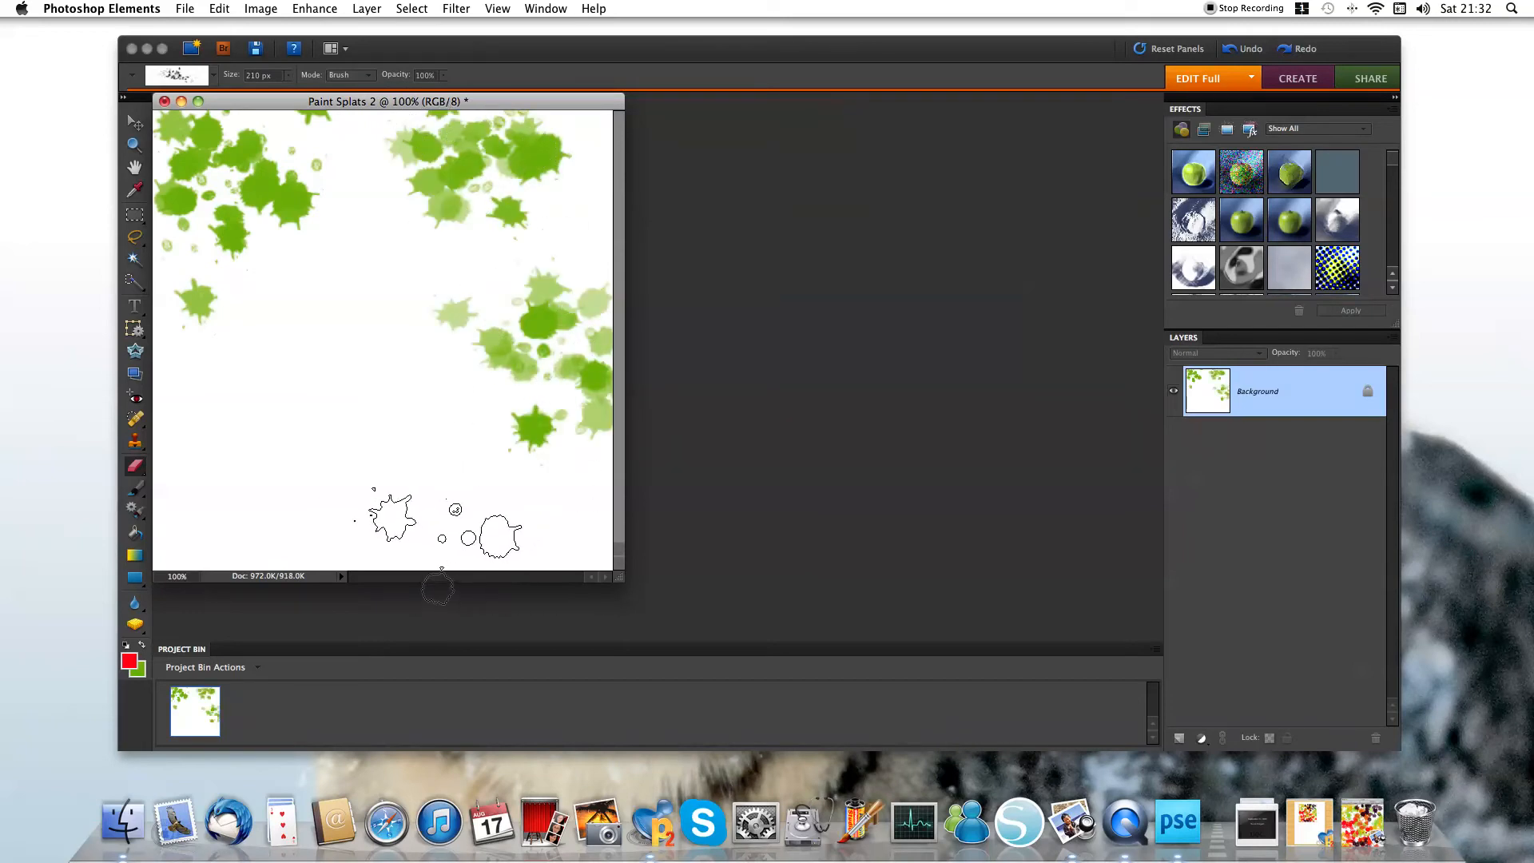
pyautogui.click(439, 512)
pyautogui.click(228, 479)
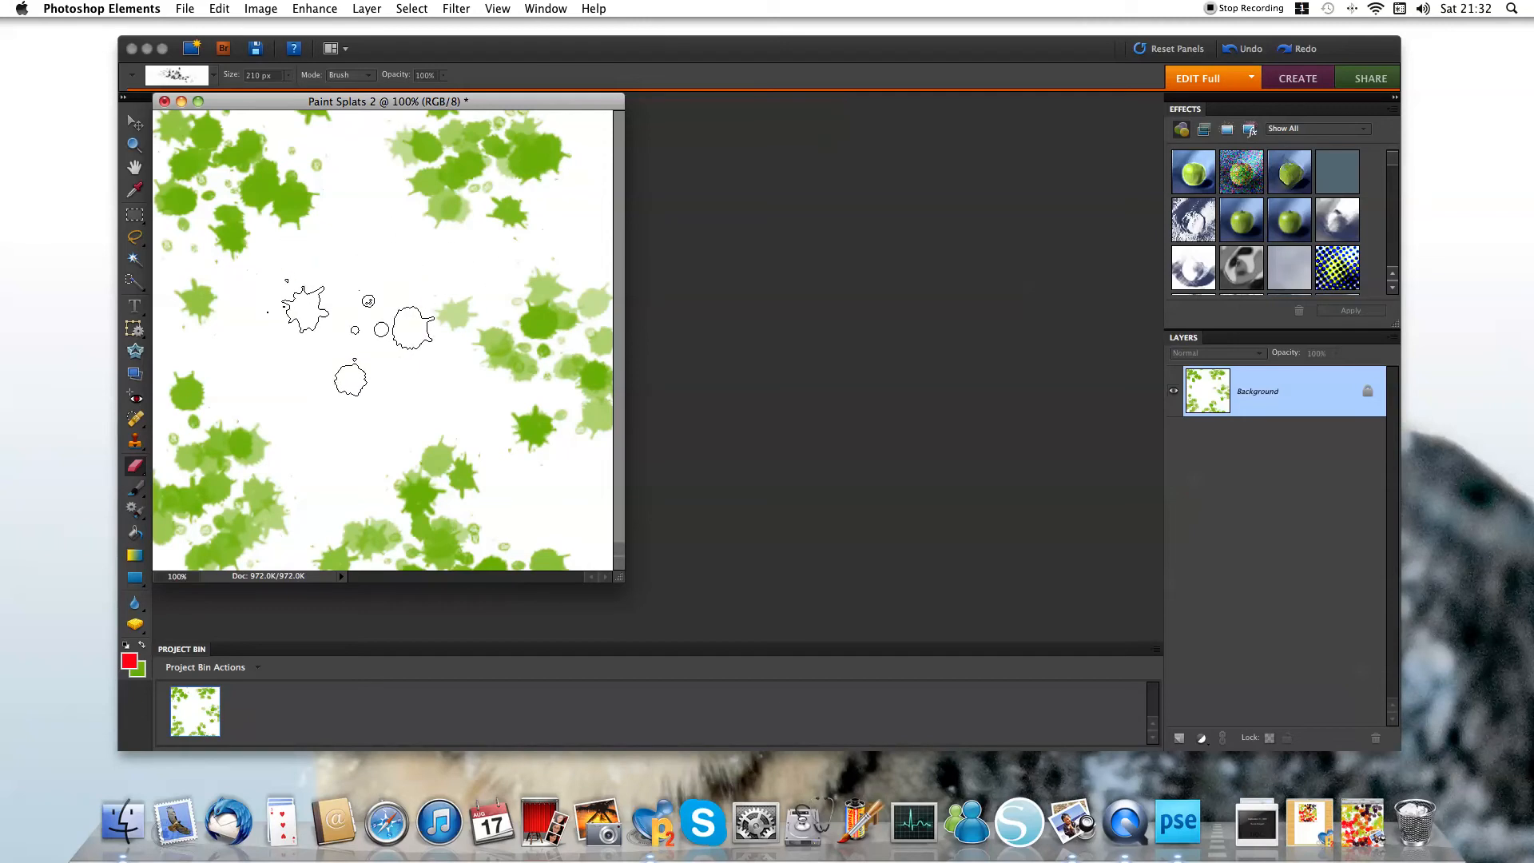
pyautogui.click(345, 336)
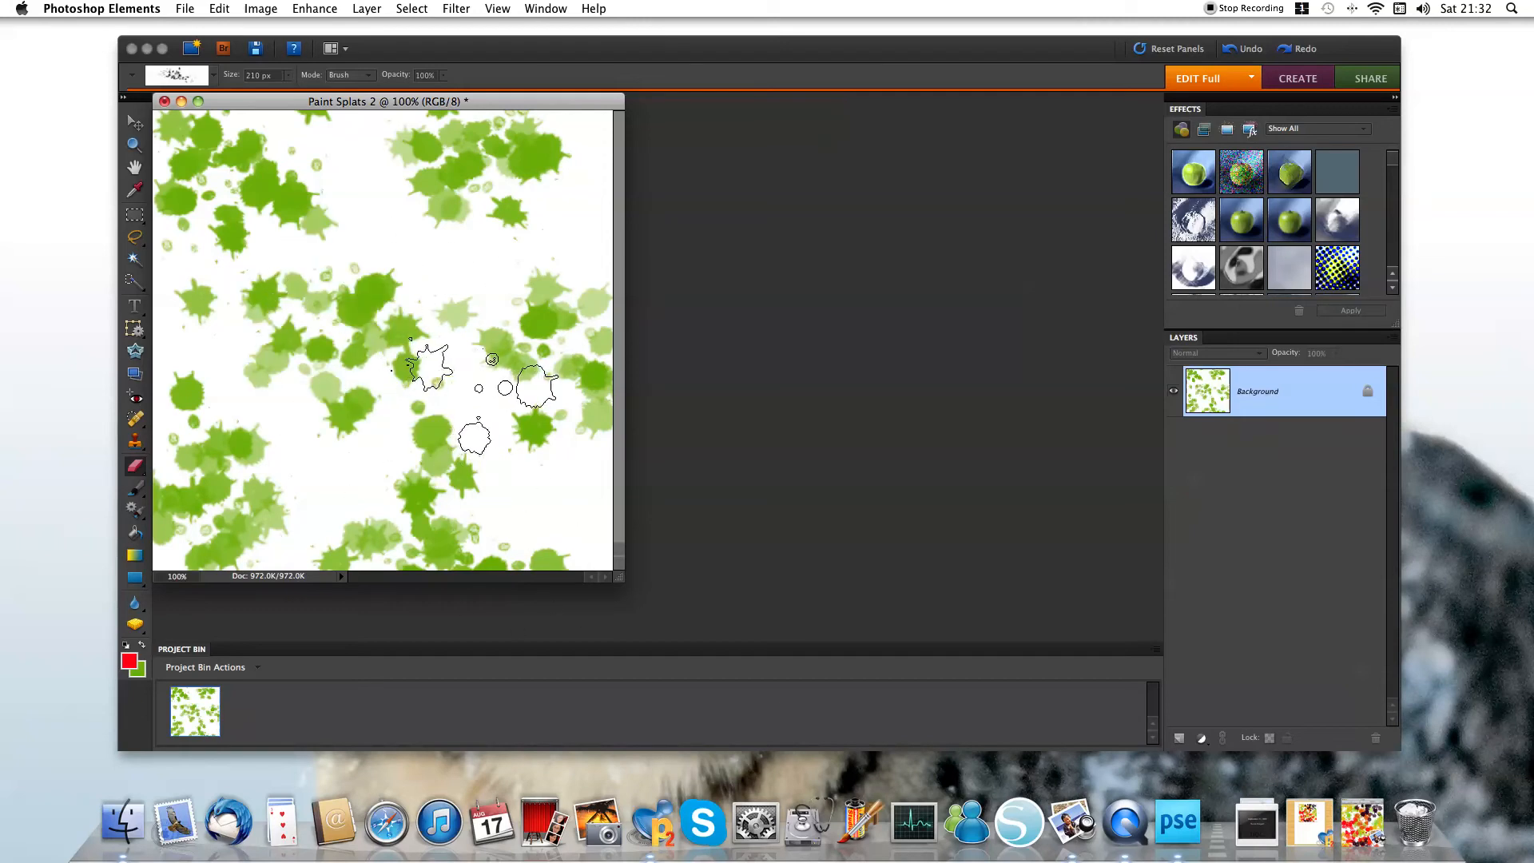
# Step: Make red the background colour and stamp clusters of red splats among the green ones with the Eraser
pyautogui.click(142, 645)
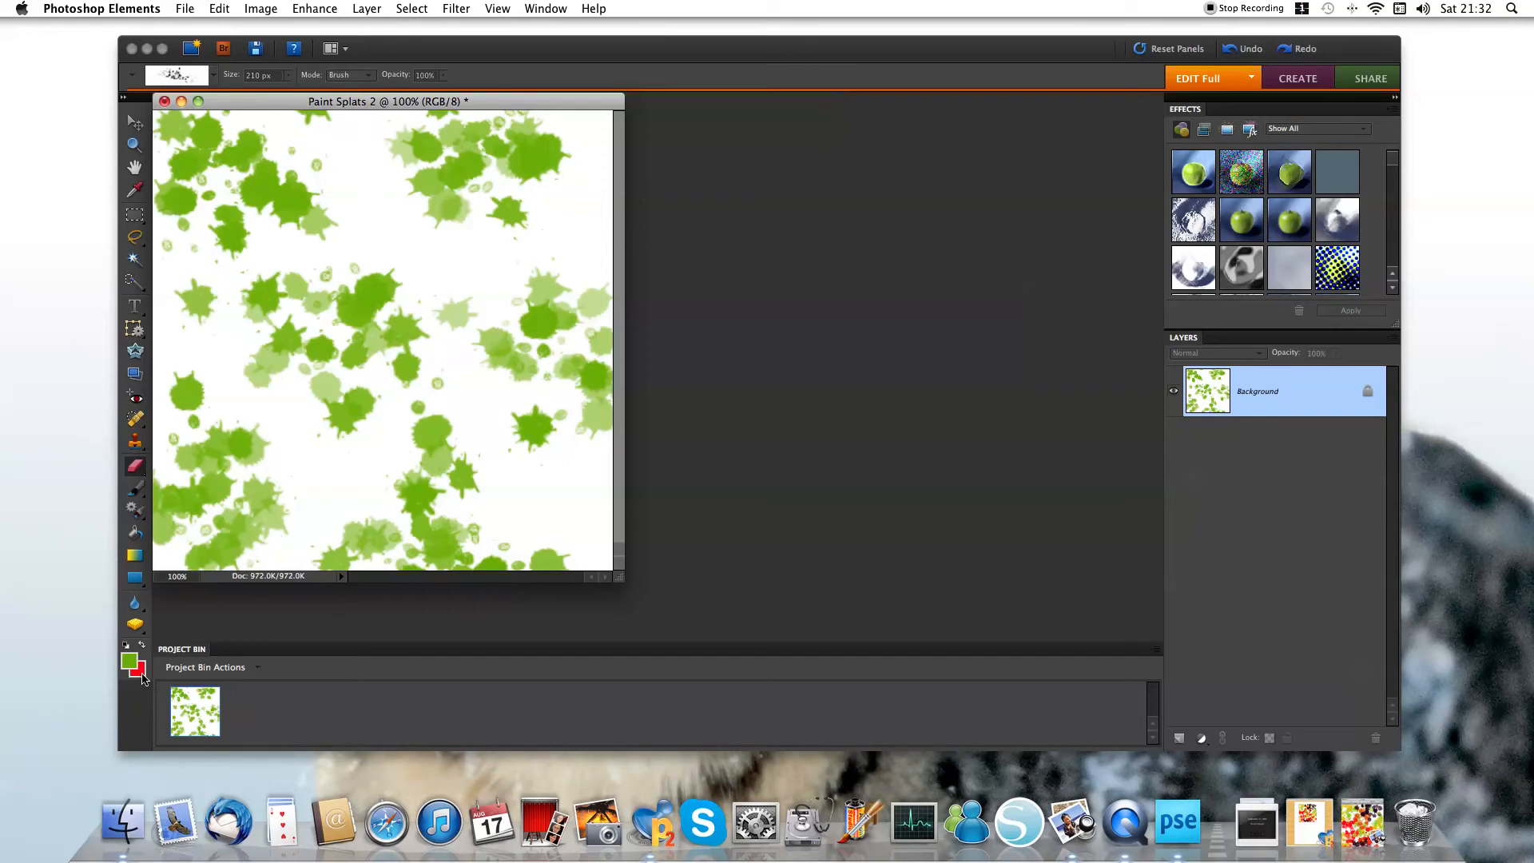
pyautogui.click(366, 135)
pyautogui.click(527, 479)
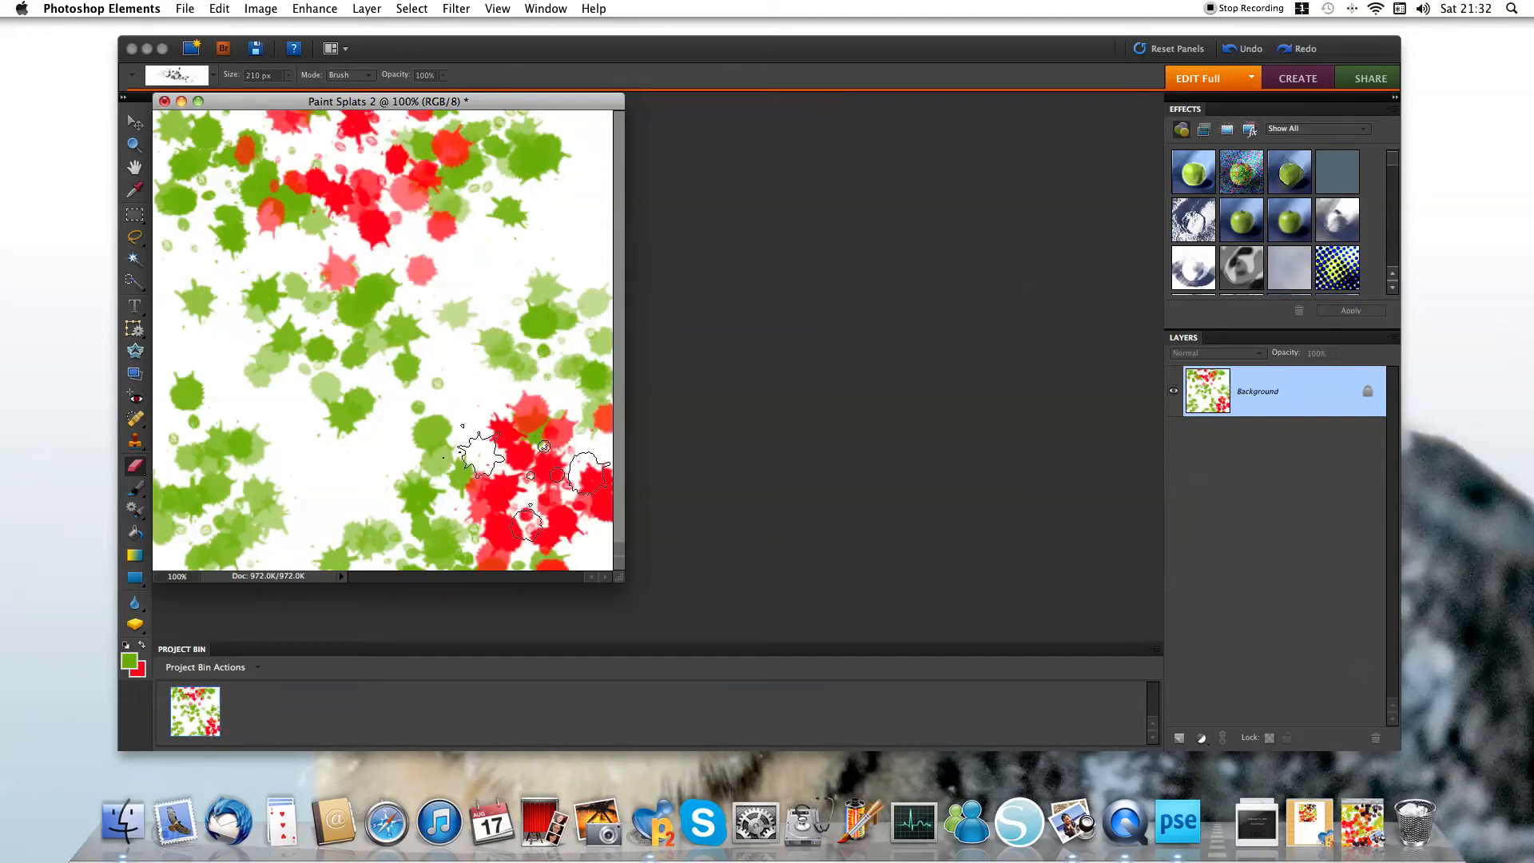
pyautogui.click(551, 264)
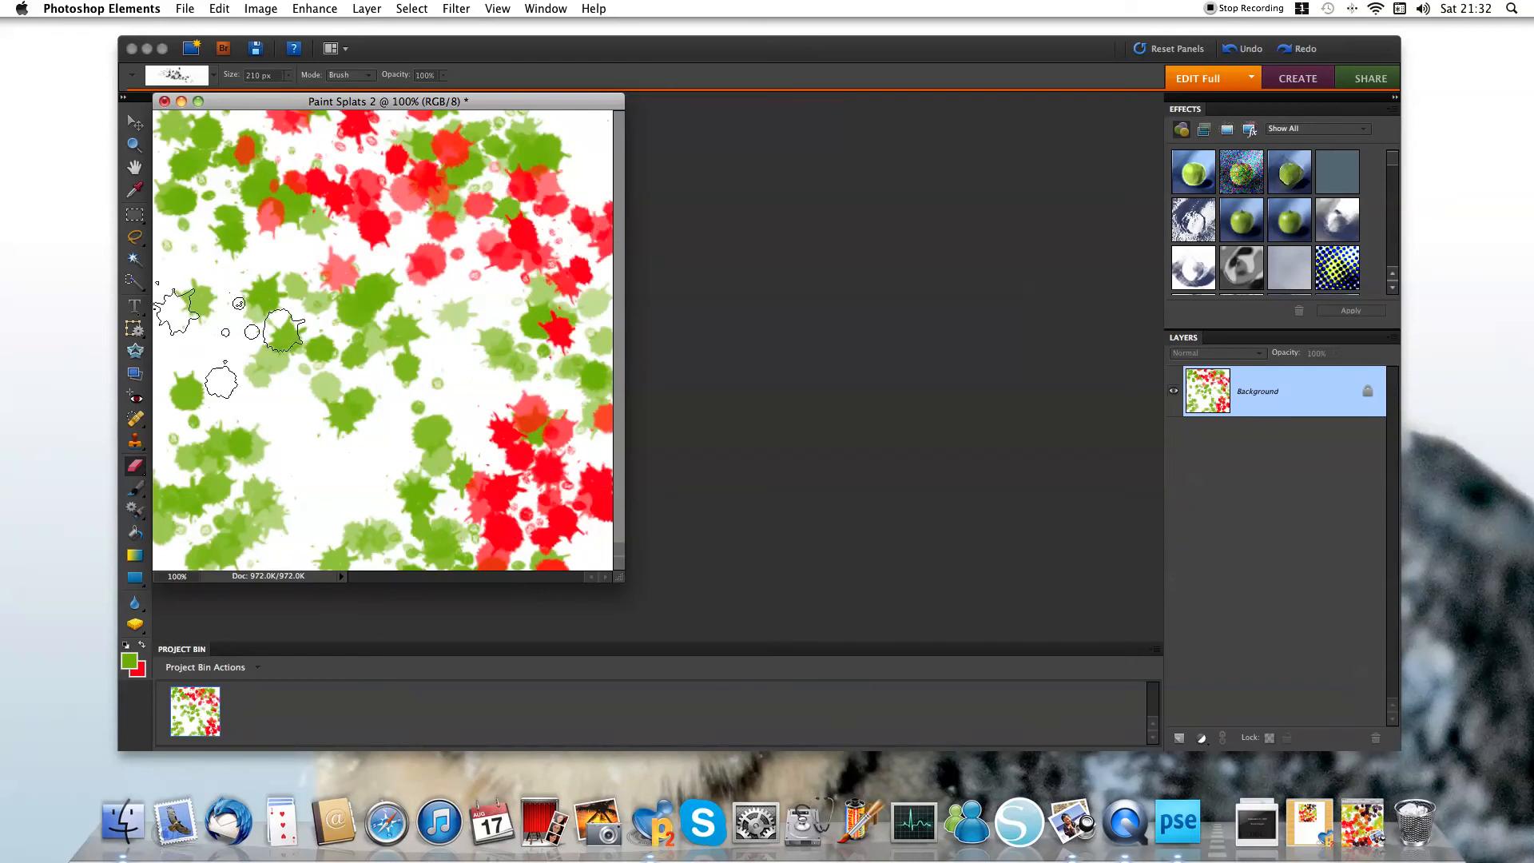
pyautogui.click(233, 296)
pyautogui.click(310, 466)
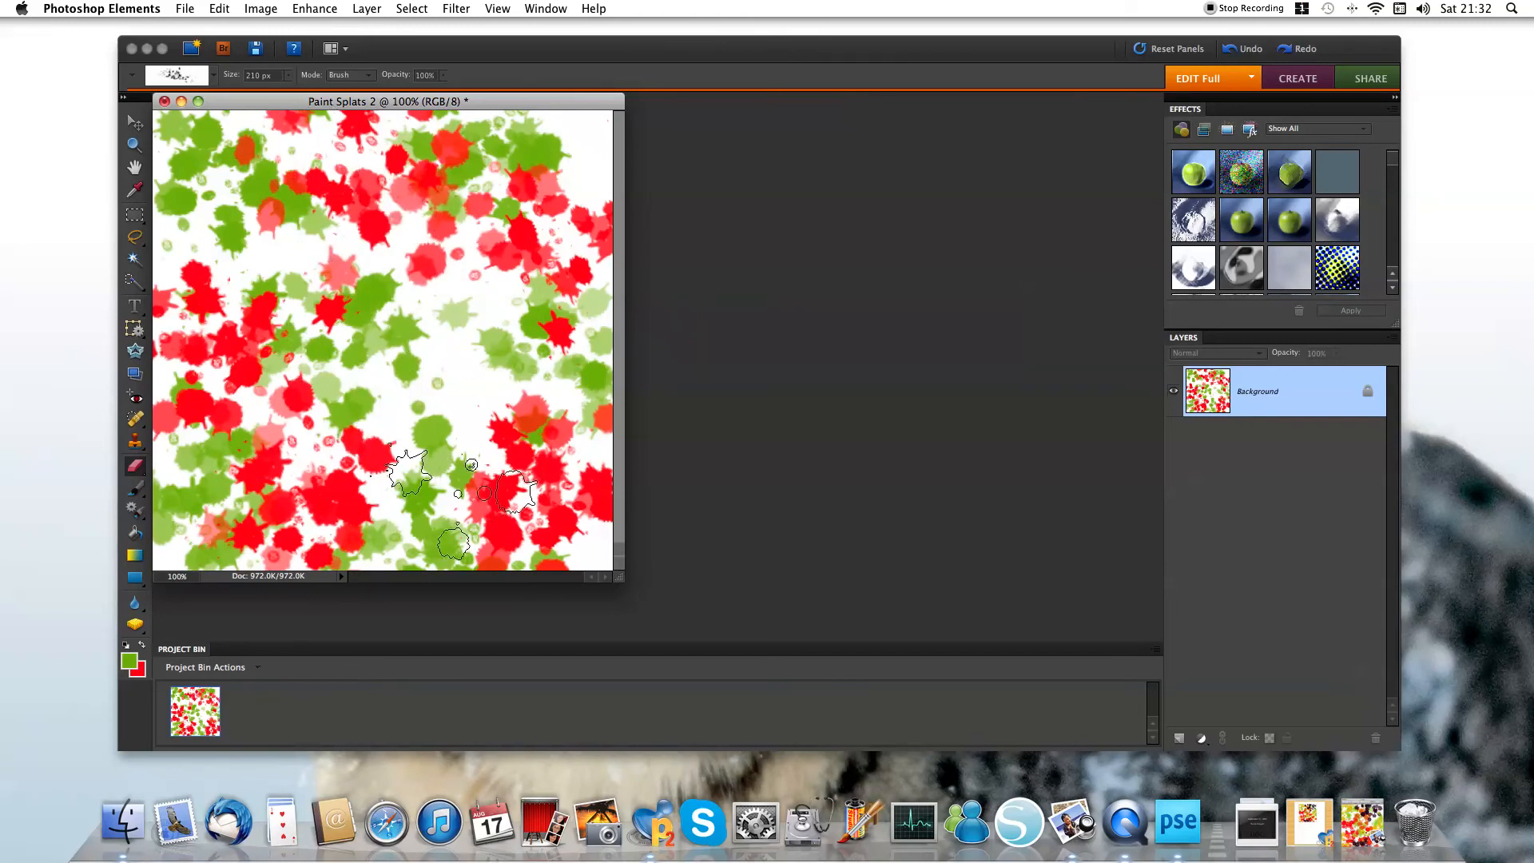
# Step: Make orange (f08200) the background colour, switching the Color Picker through its hue, saturation, brightness and RGB spectrums
pyautogui.scroll(-1, 274, 488)
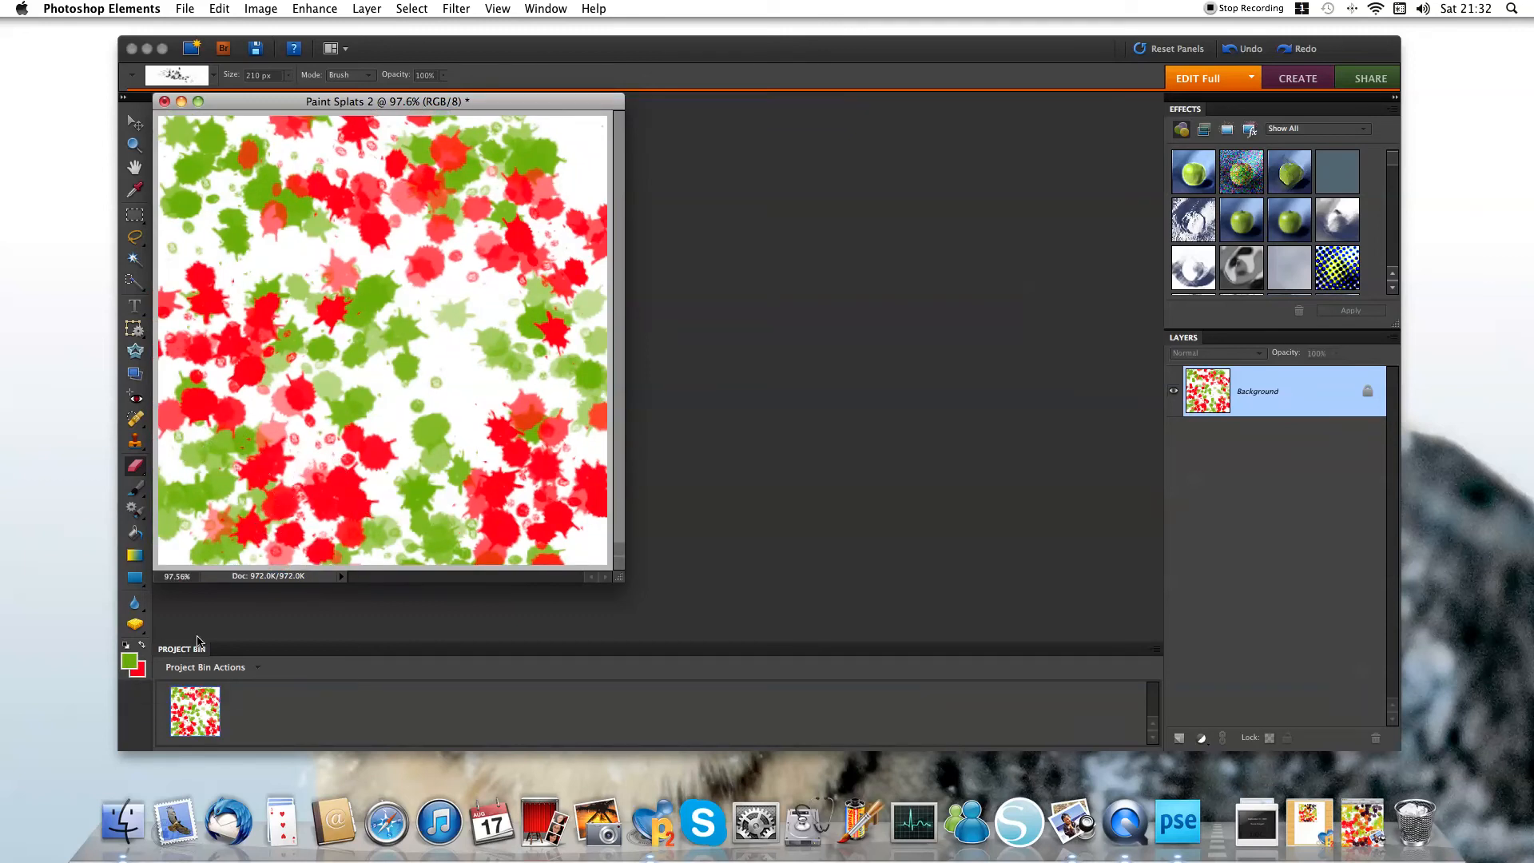
pyautogui.click(141, 673)
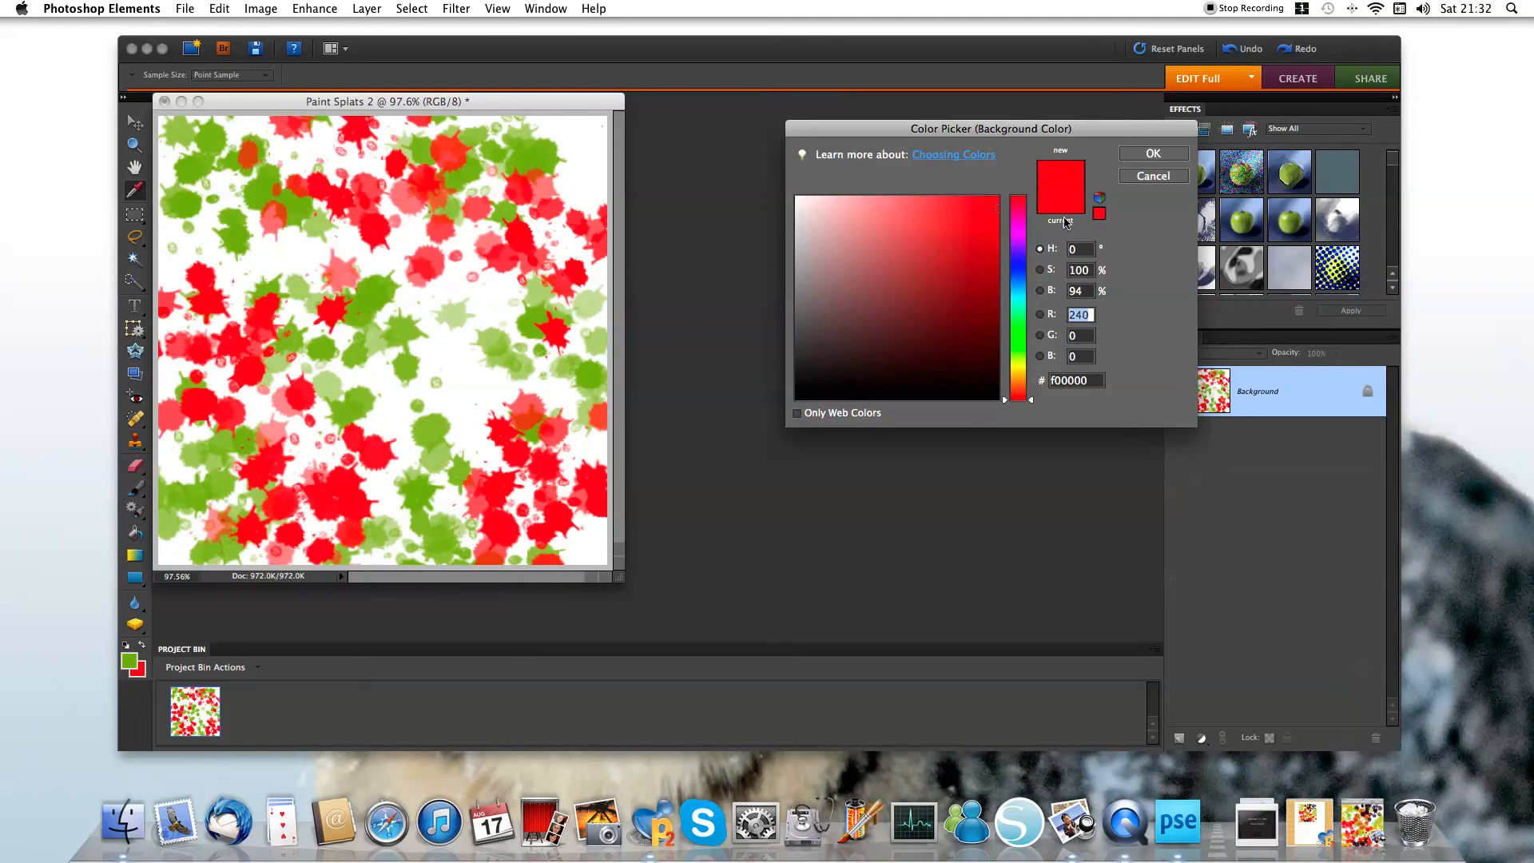
pyautogui.click(1016, 381)
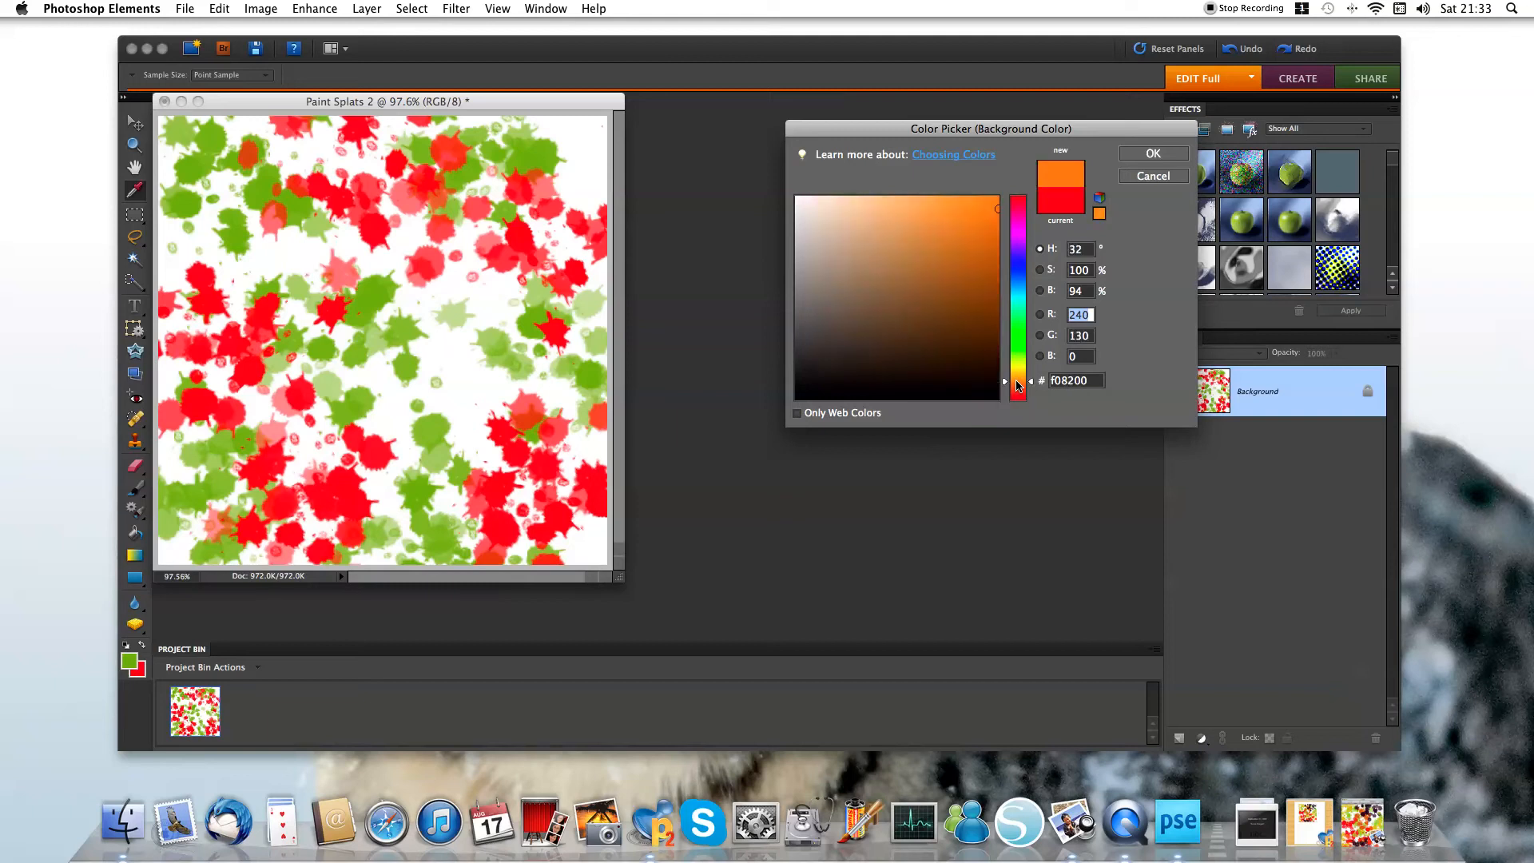
pyautogui.click(1040, 271)
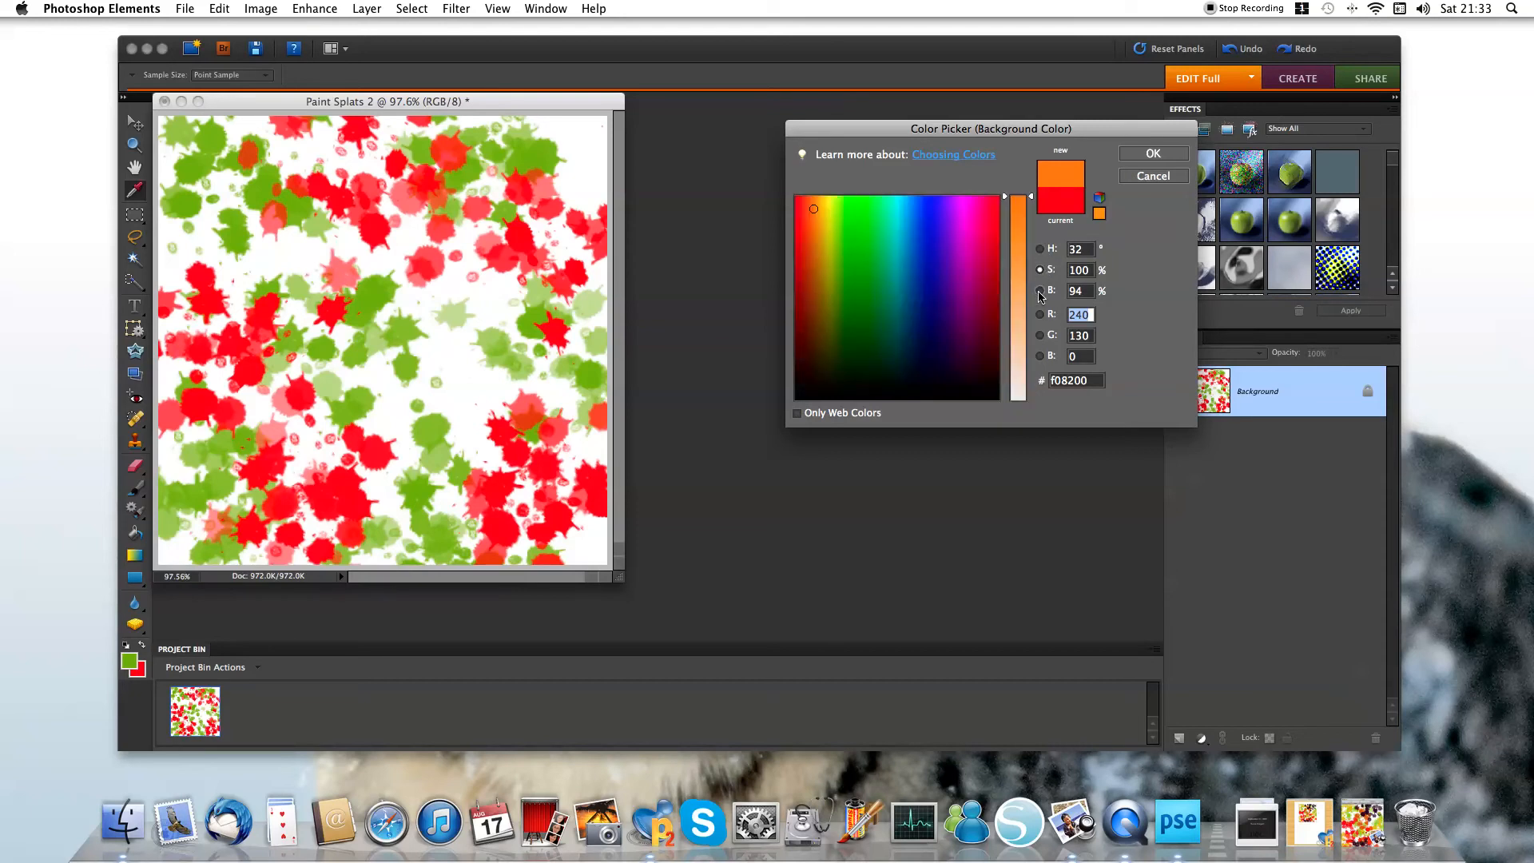
pyautogui.click(1041, 291)
pyautogui.click(1041, 316)
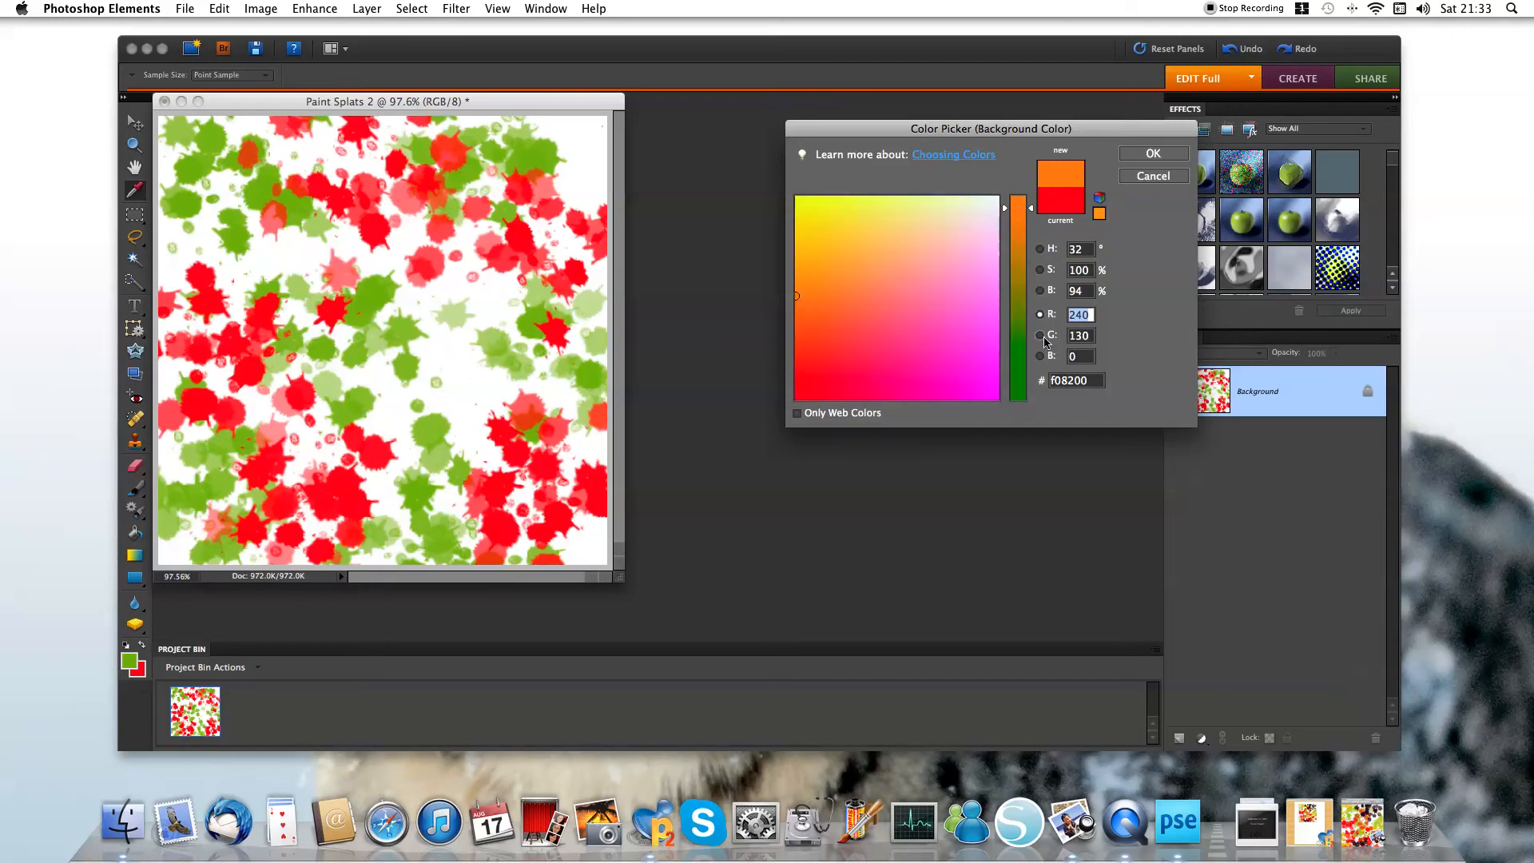
pyautogui.click(1041, 337)
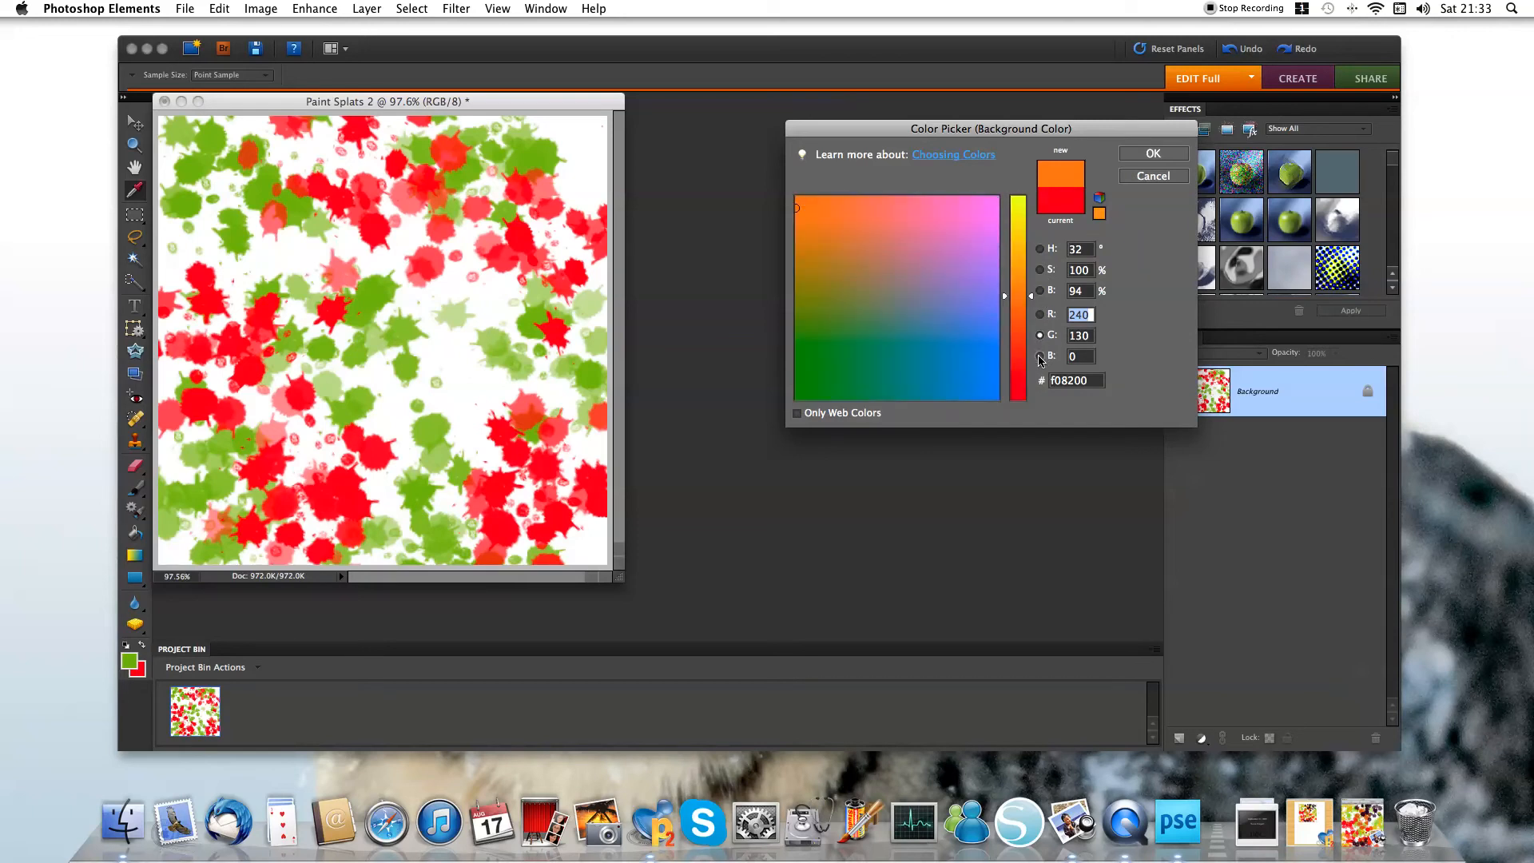
pyautogui.click(1040, 357)
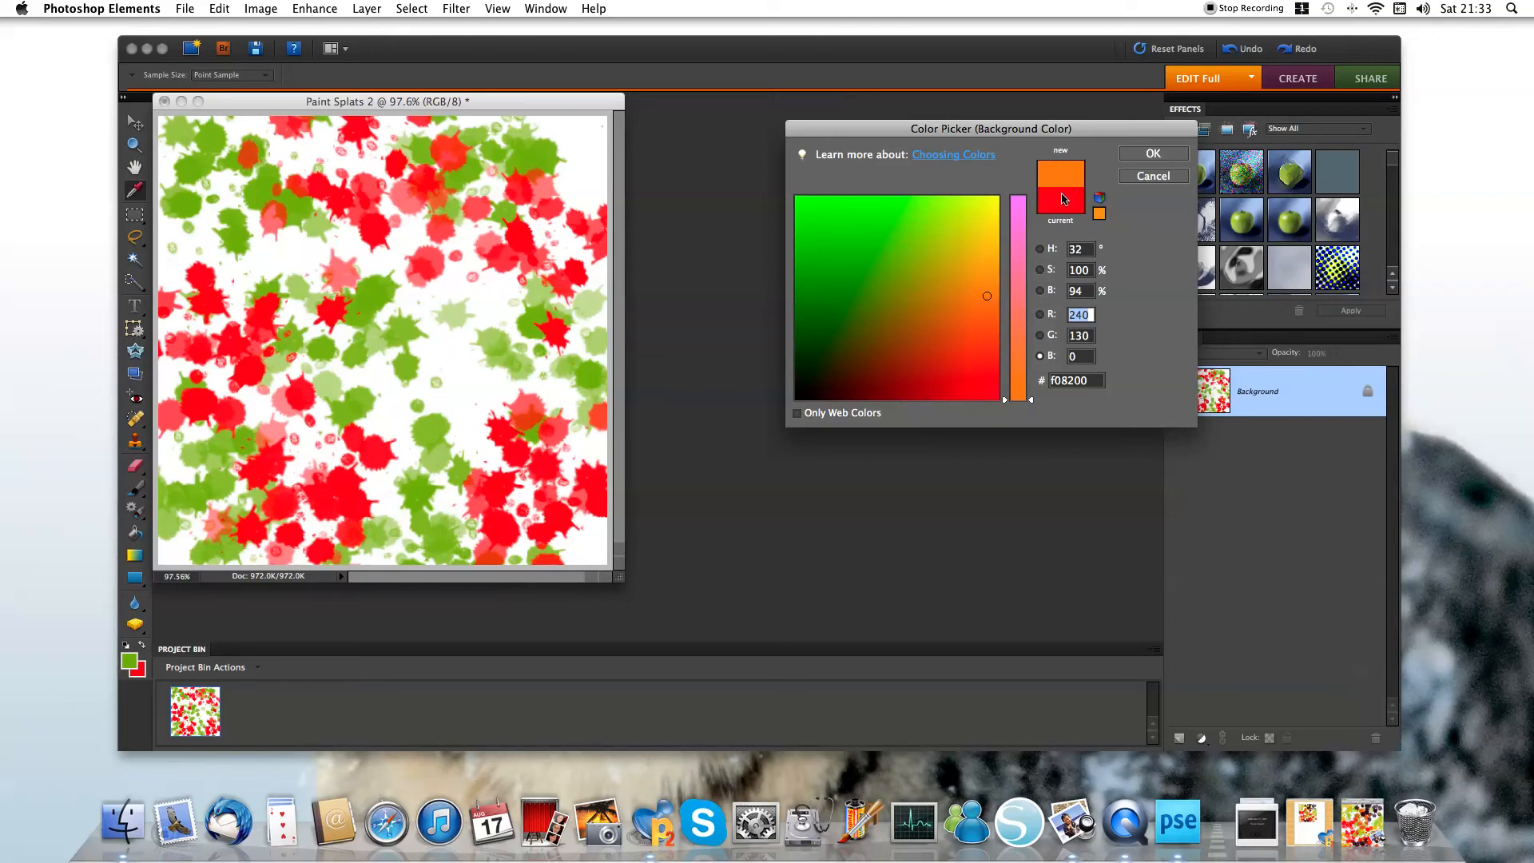
pyautogui.click(1153, 154)
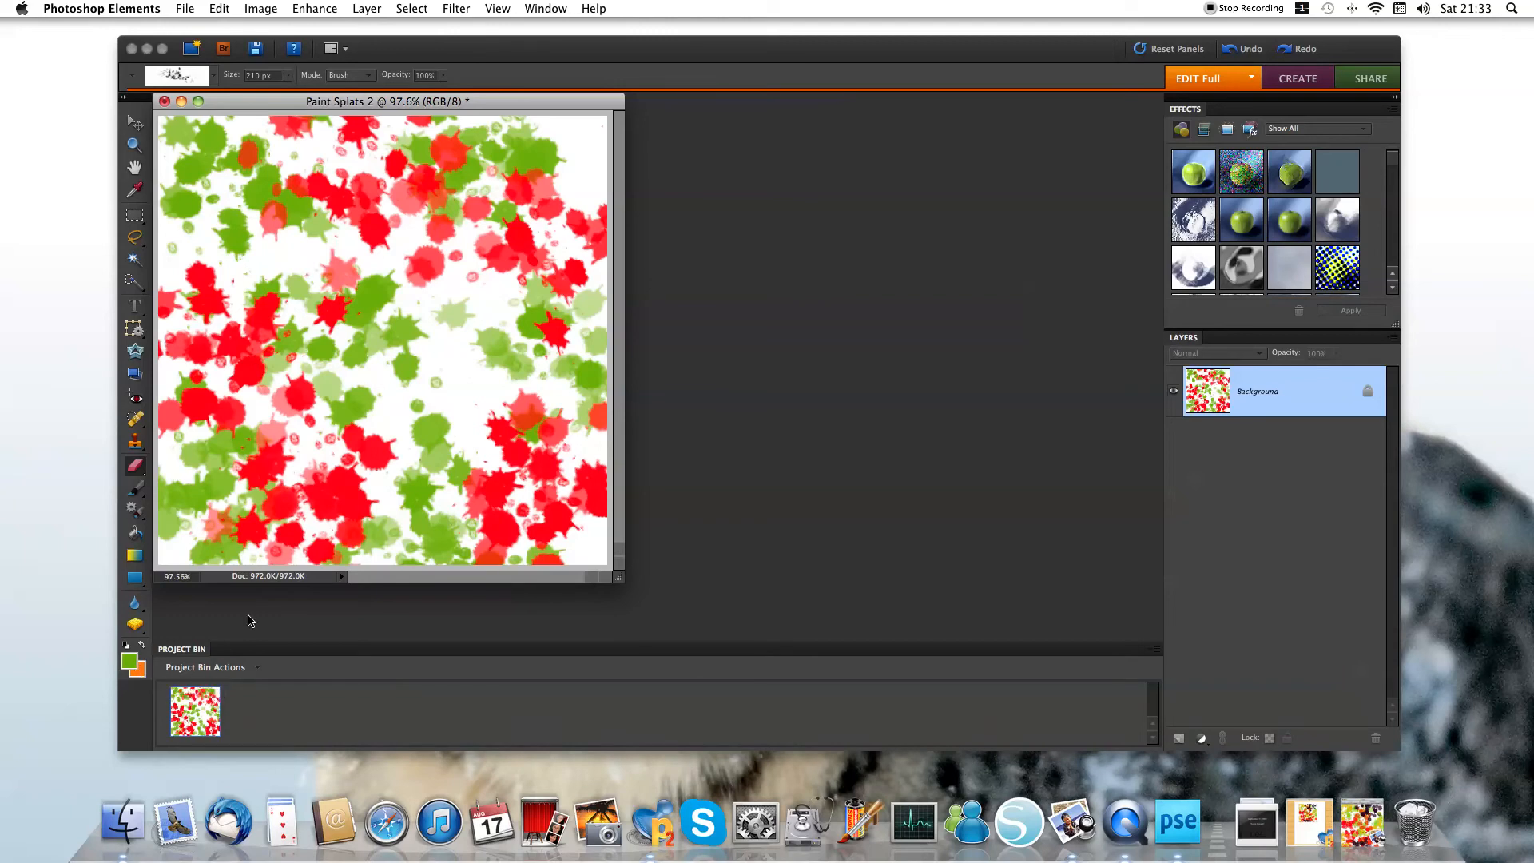
# Step: Stamp four clusters of orange splats with the Eraser, at the canvas's upper left, centre right, lower middle and upper right
pyautogui.click(242, 262)
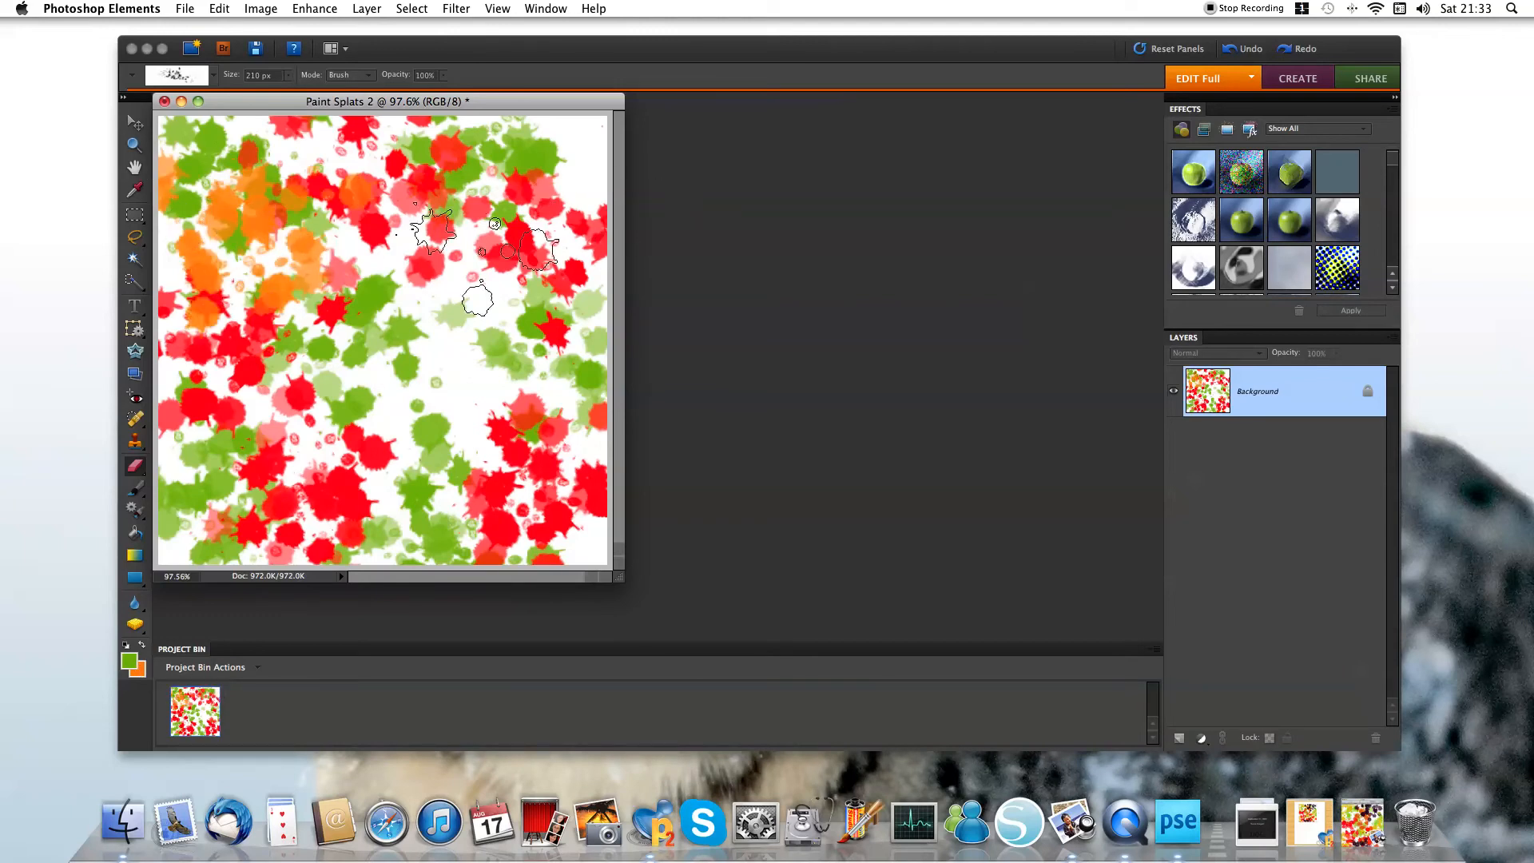
pyautogui.click(443, 352)
pyautogui.click(384, 475)
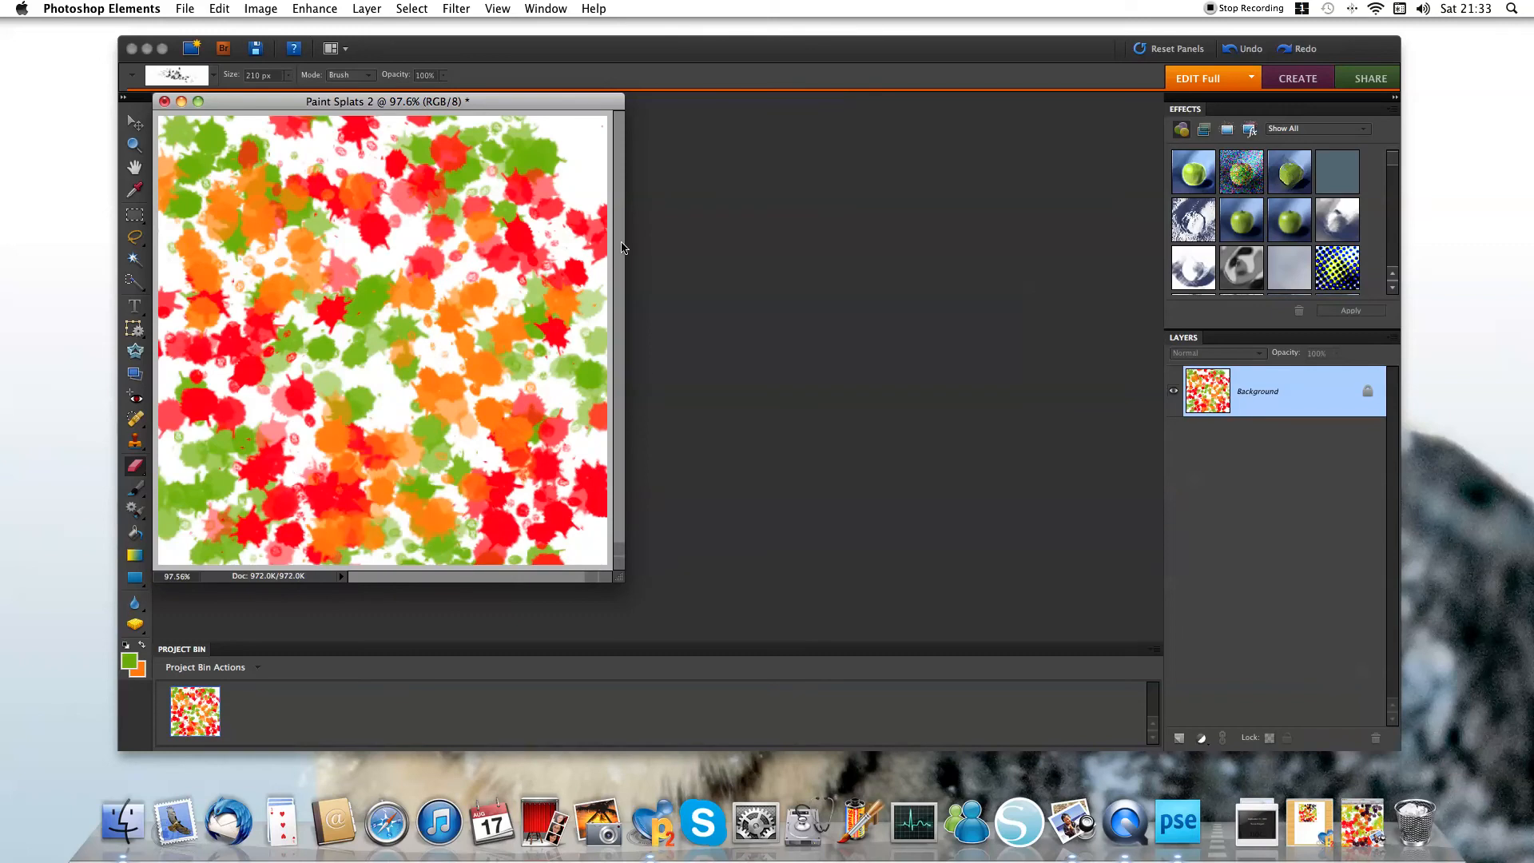
pyautogui.click(574, 159)
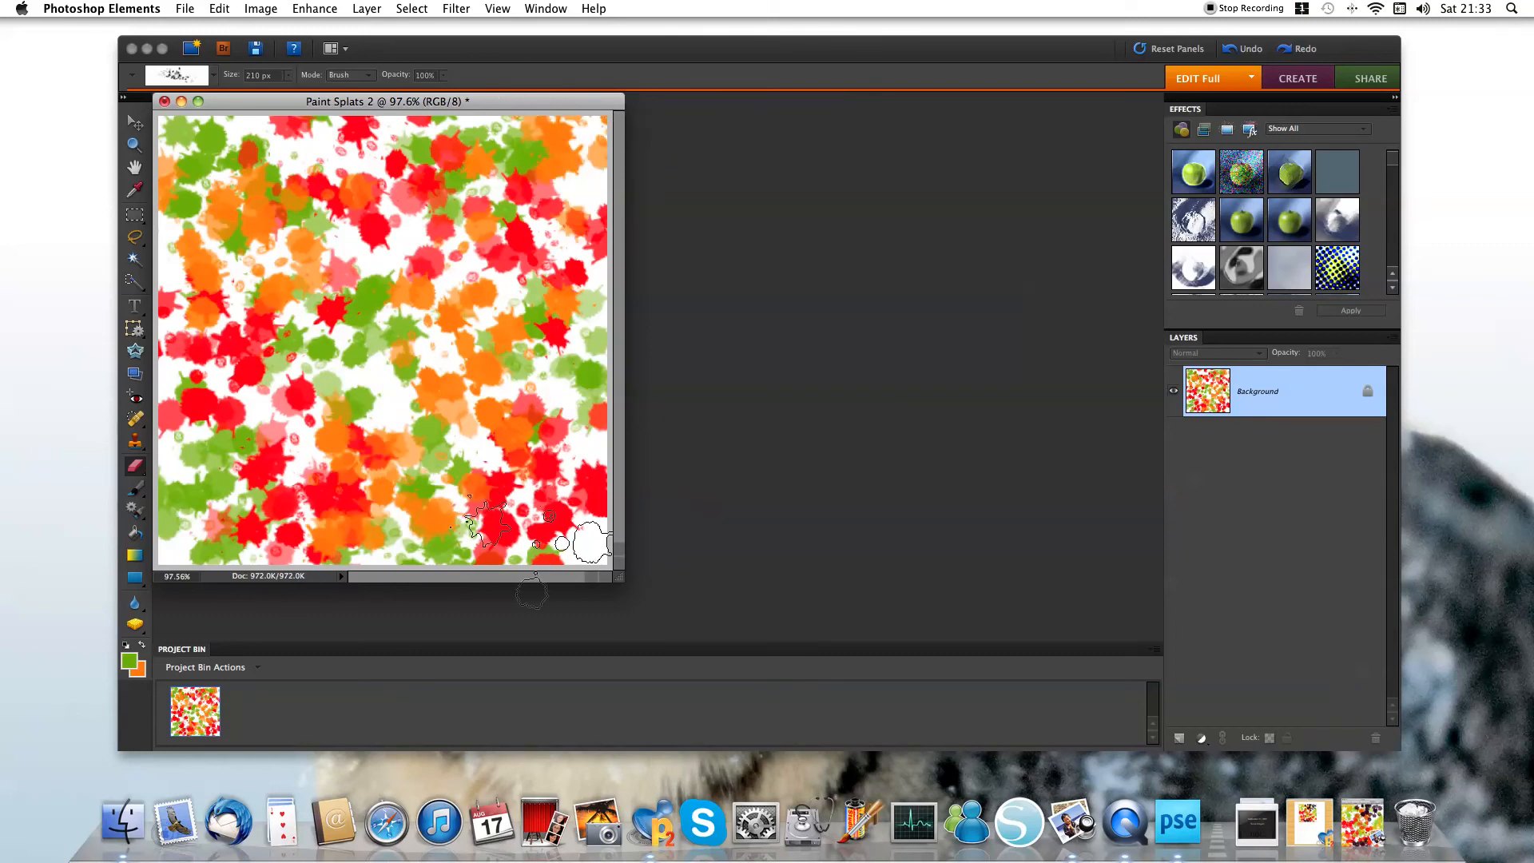
# Step: Make dark plum (42162f) the background colour, choosing it from the Color Picker's brightness-based spectrum
pyautogui.click(138, 674)
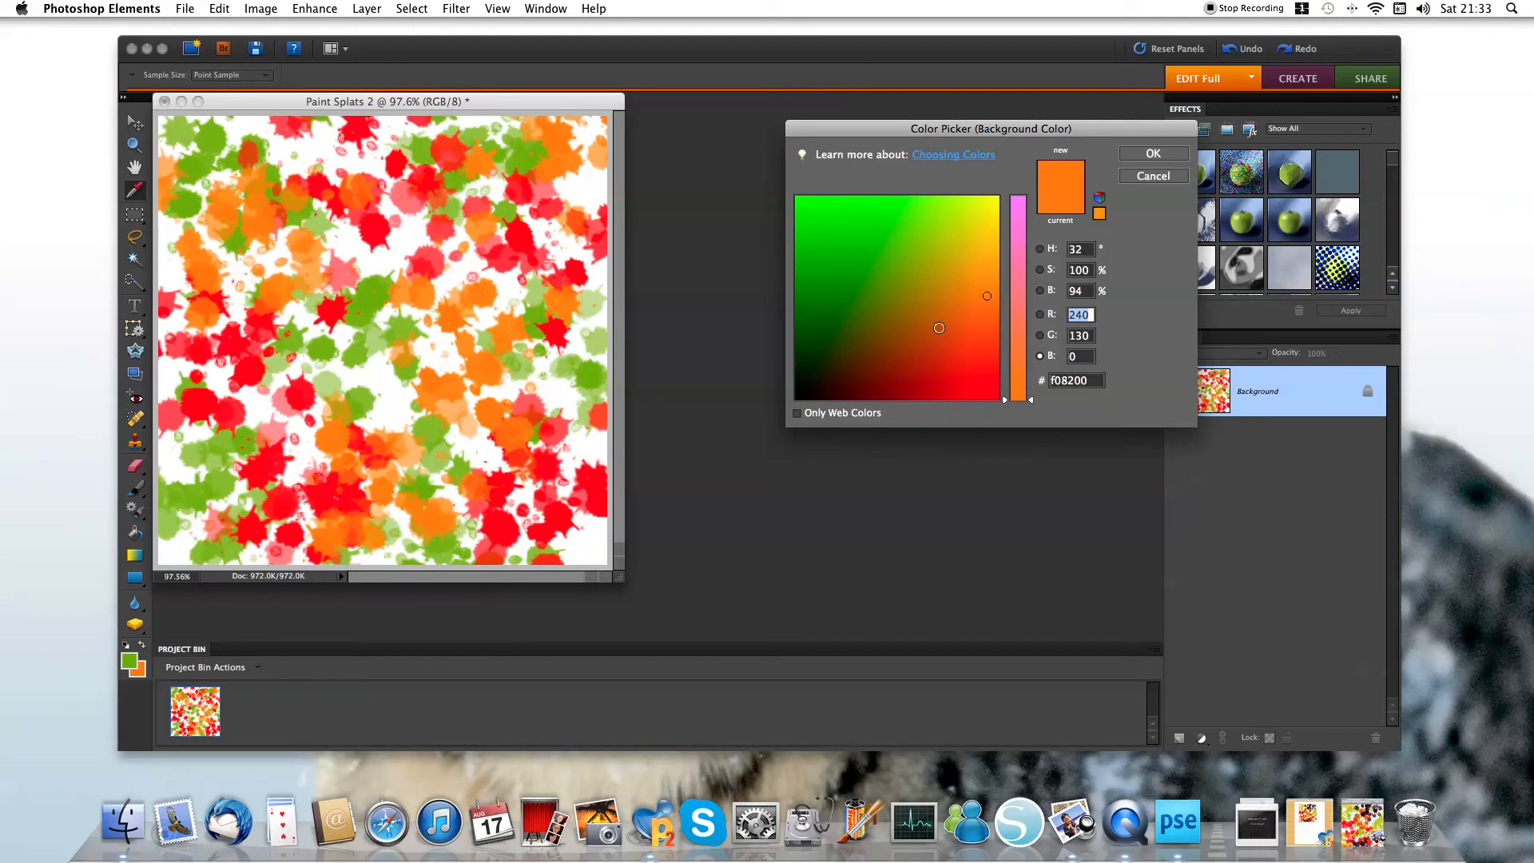
pyautogui.click(848, 377)
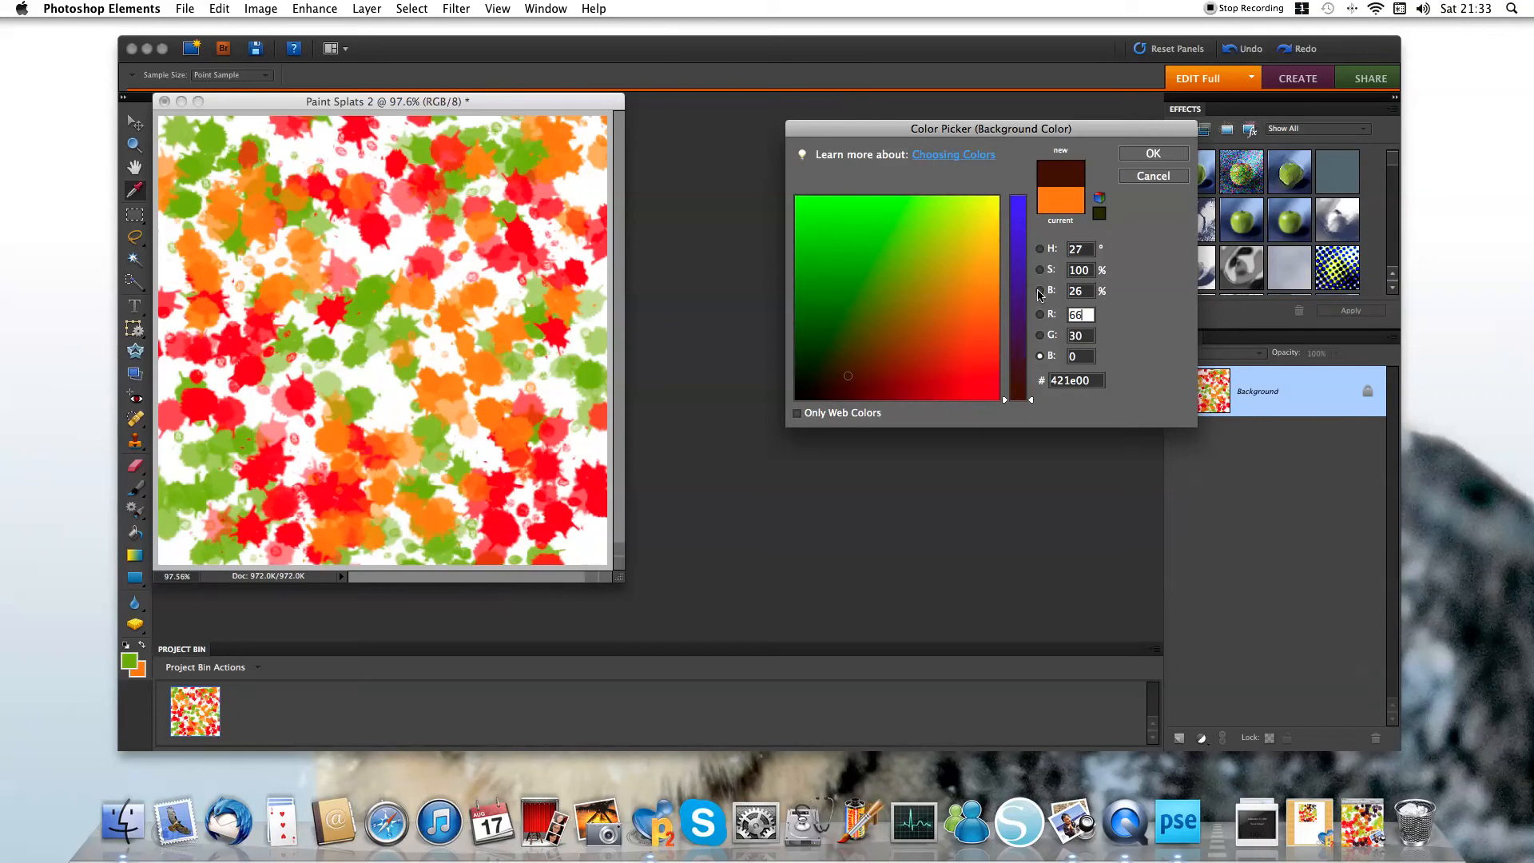
pyautogui.click(1040, 250)
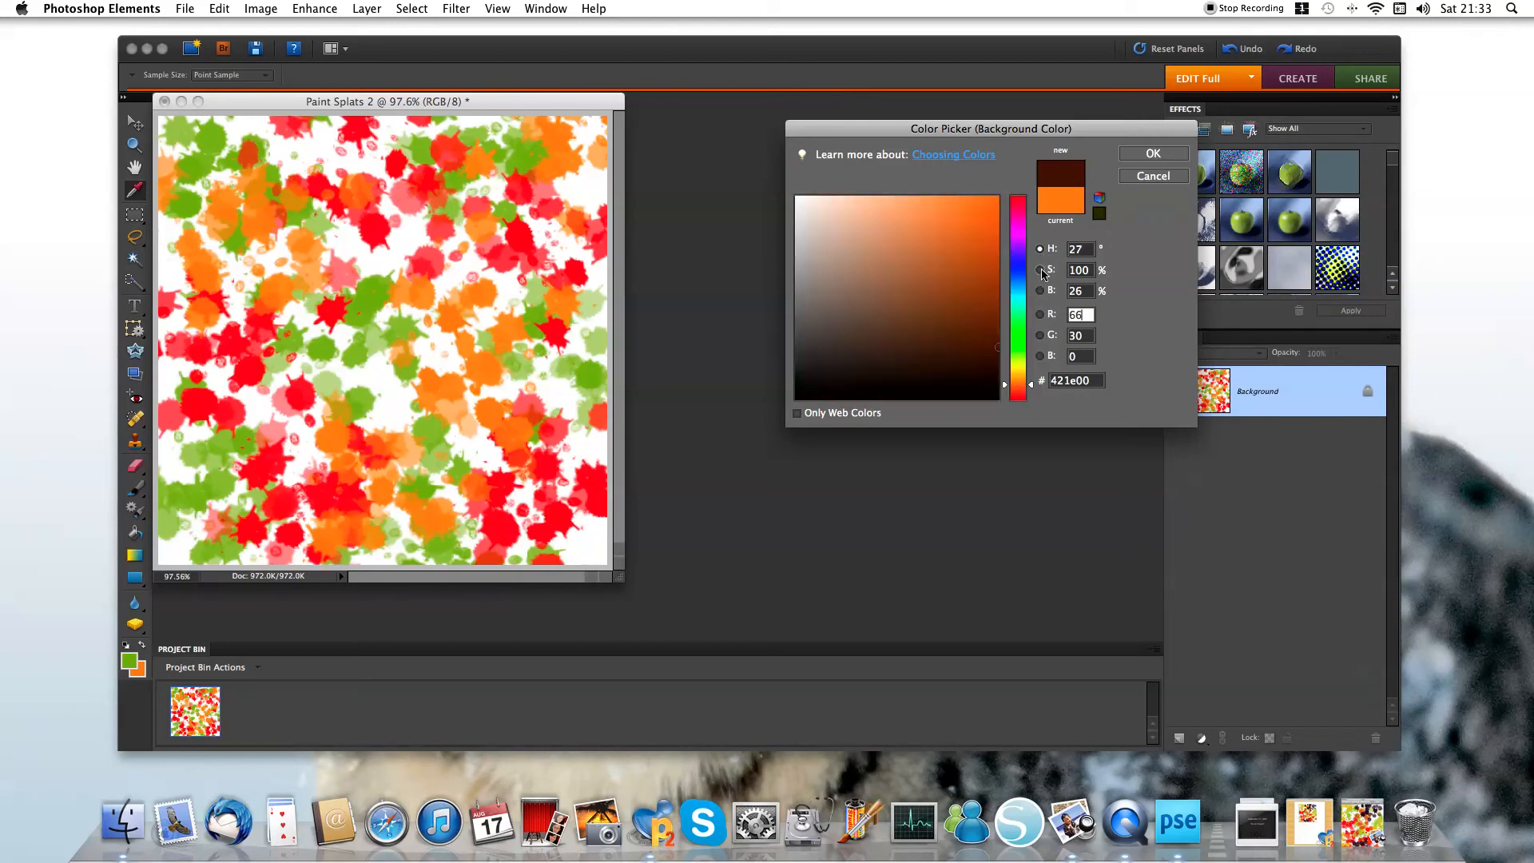
pyautogui.click(1040, 270)
pyautogui.click(1041, 291)
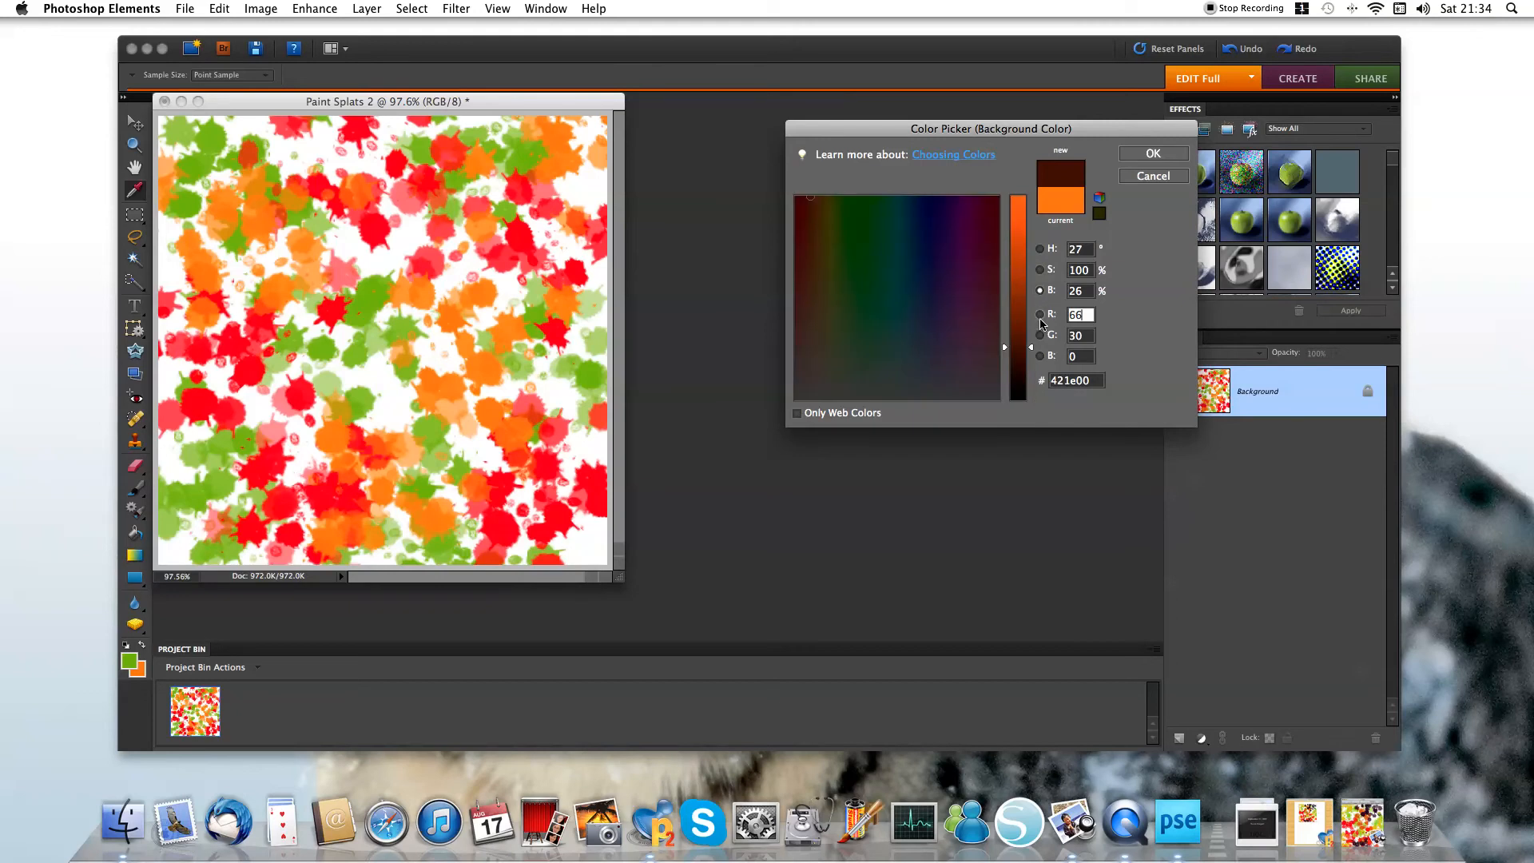
pyautogui.click(979, 265)
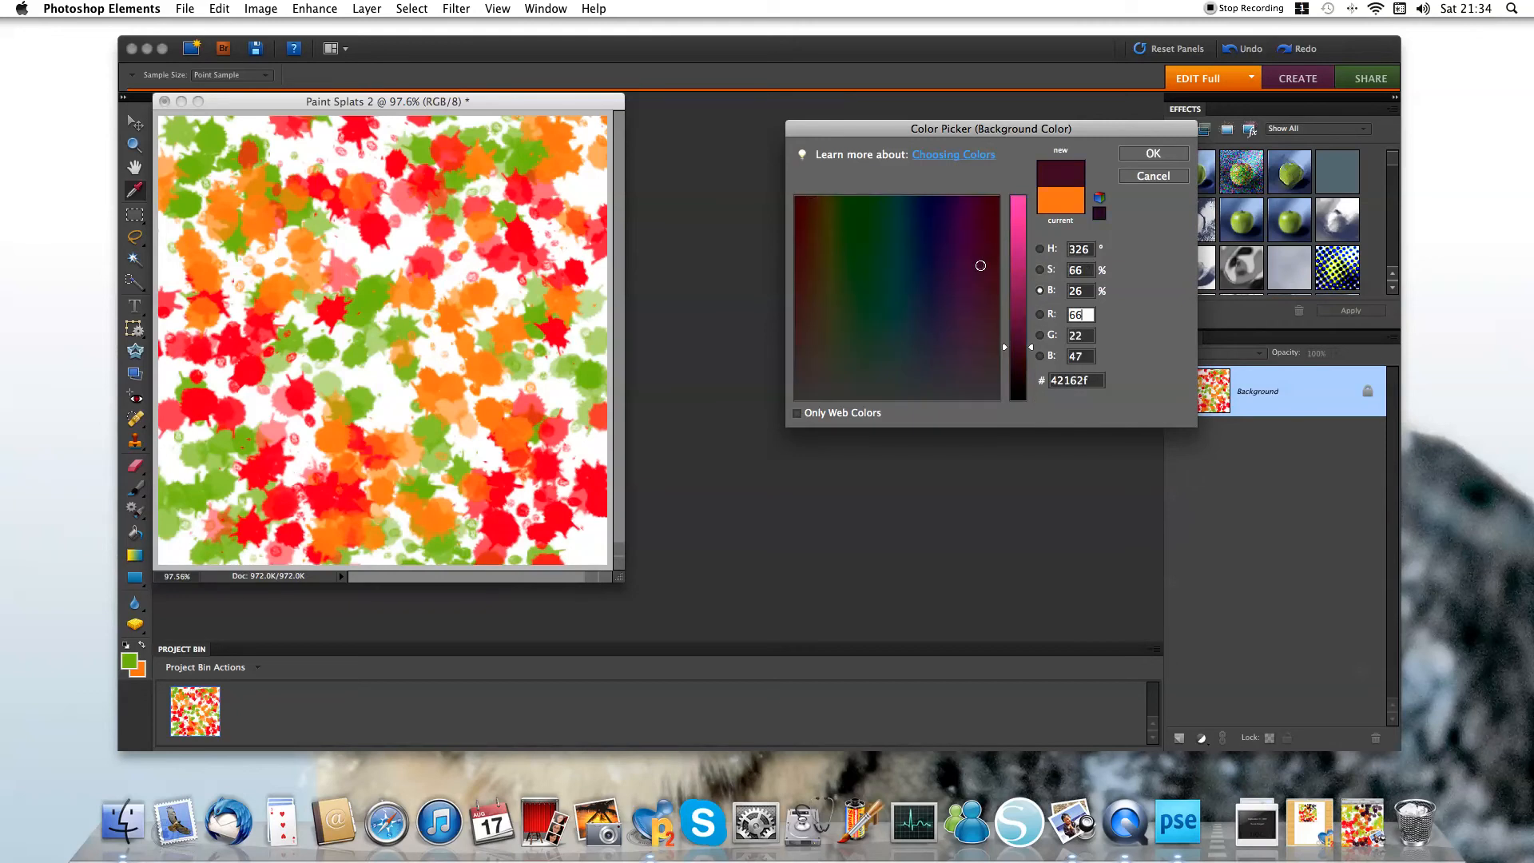
pyautogui.click(1153, 154)
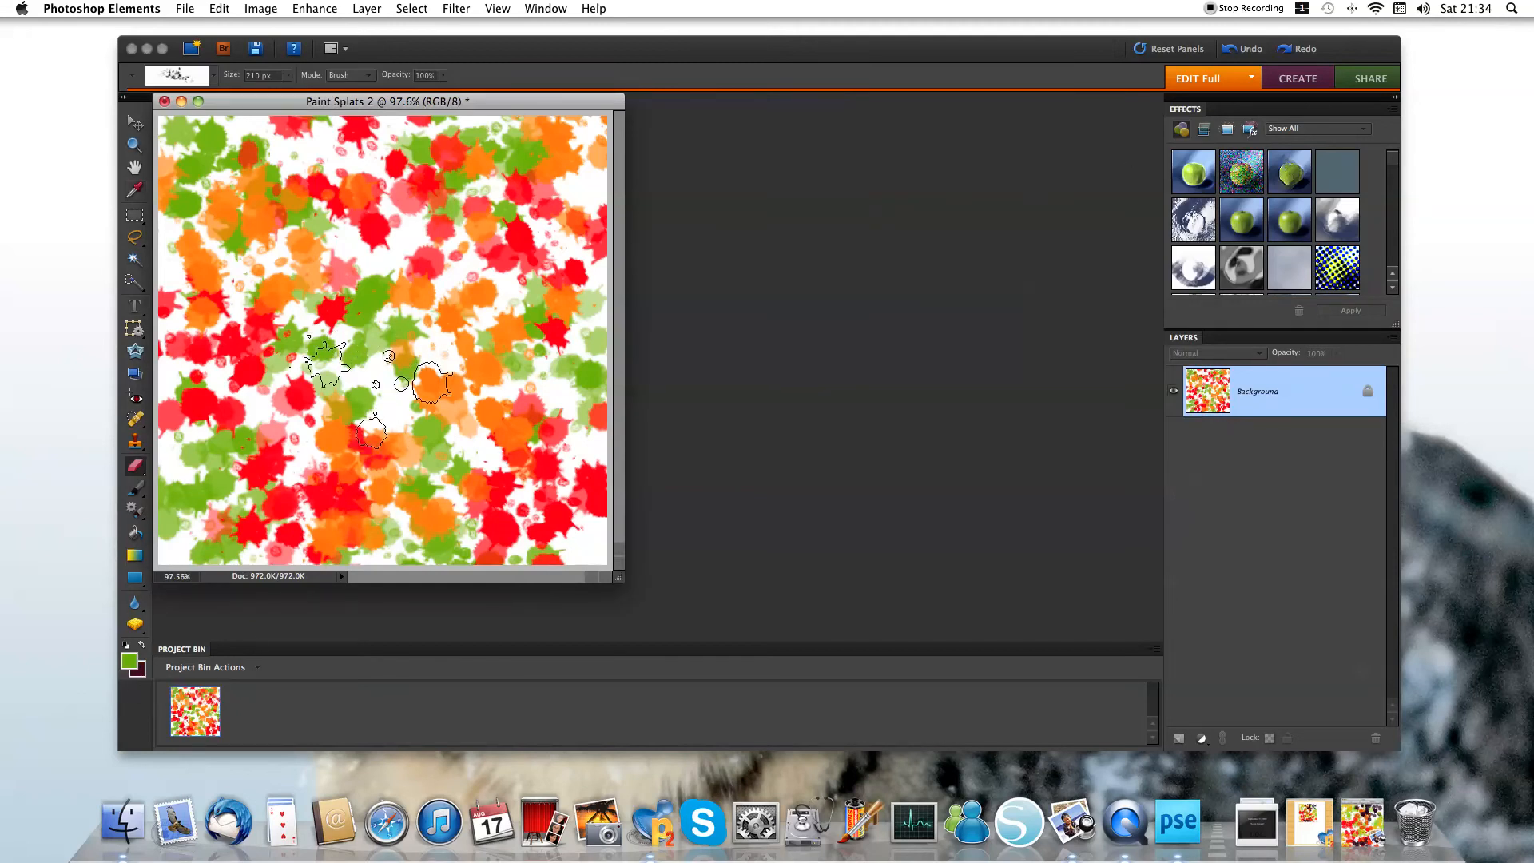
# Step: Stamp clusters of dark plum splats in the canvas's centre, near the top, and towards the lower left, lower right and upper right with the Eraser
pyautogui.click(368, 390)
pyautogui.click(308, 172)
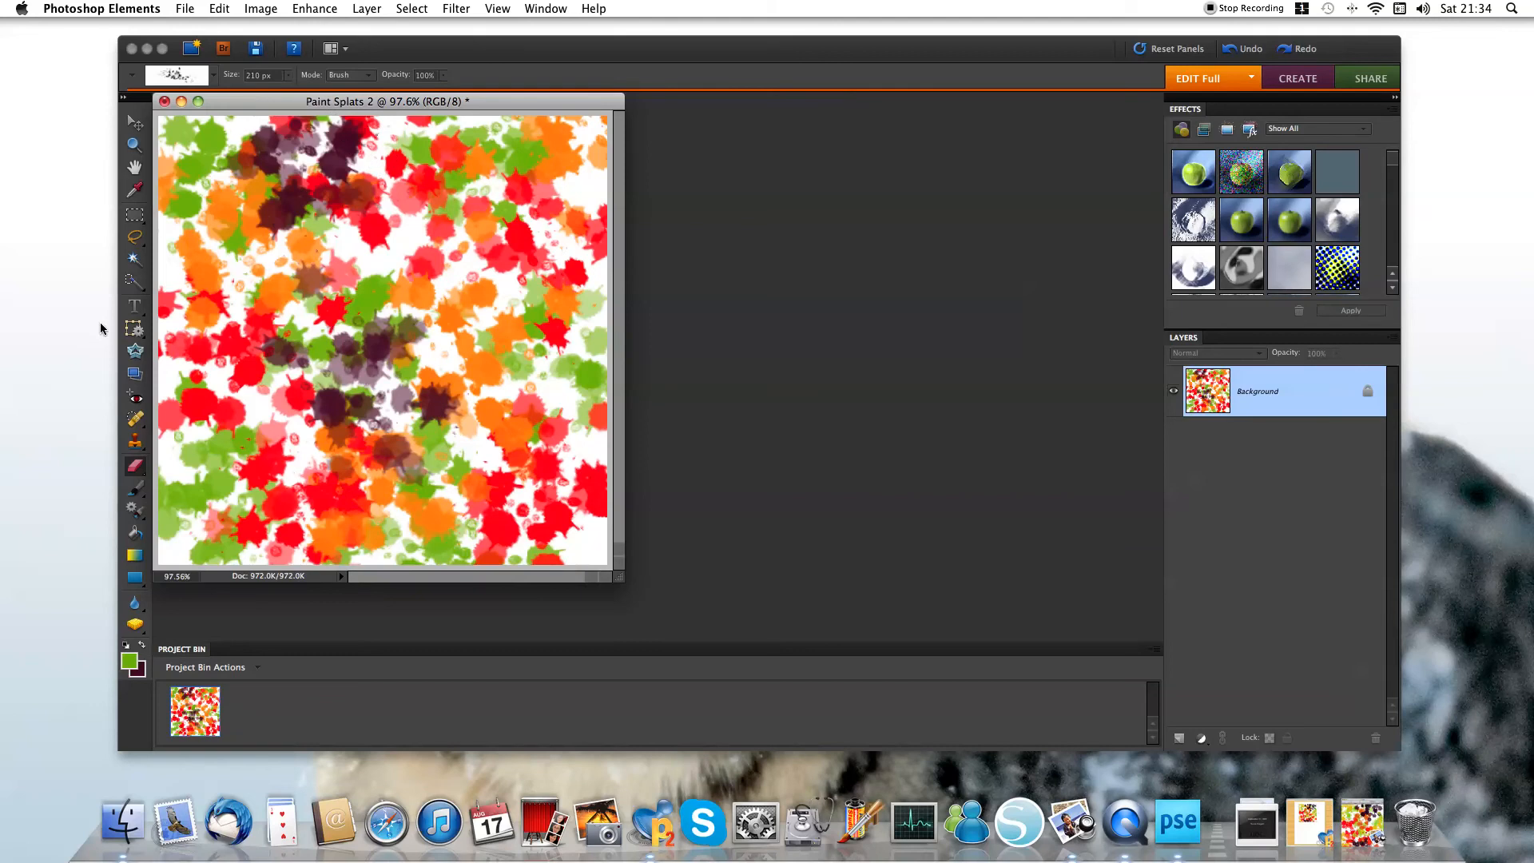
pyautogui.click(196, 447)
pyautogui.click(575, 503)
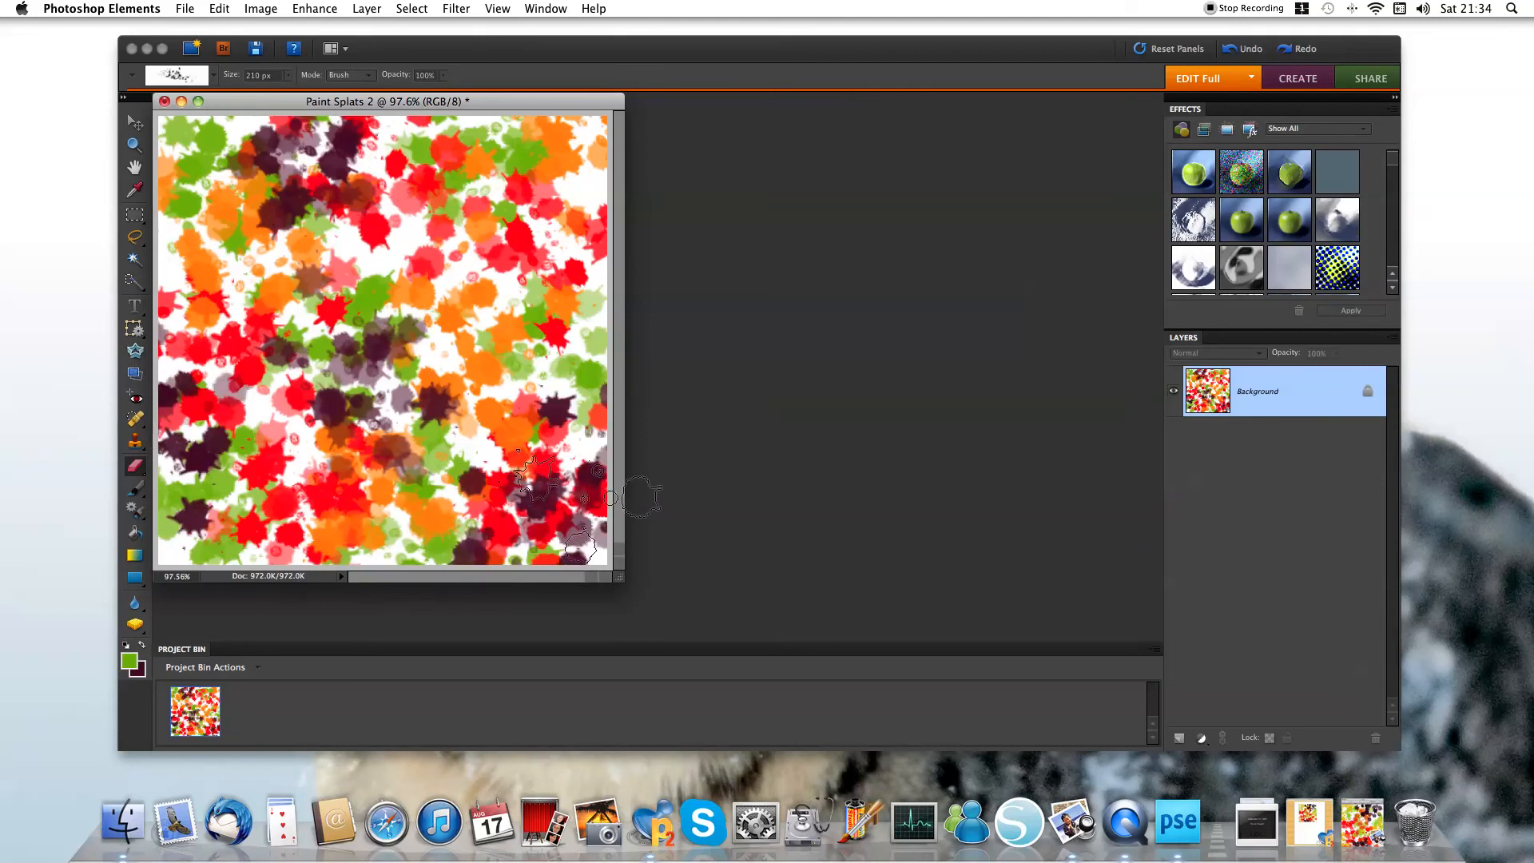
pyautogui.click(576, 204)
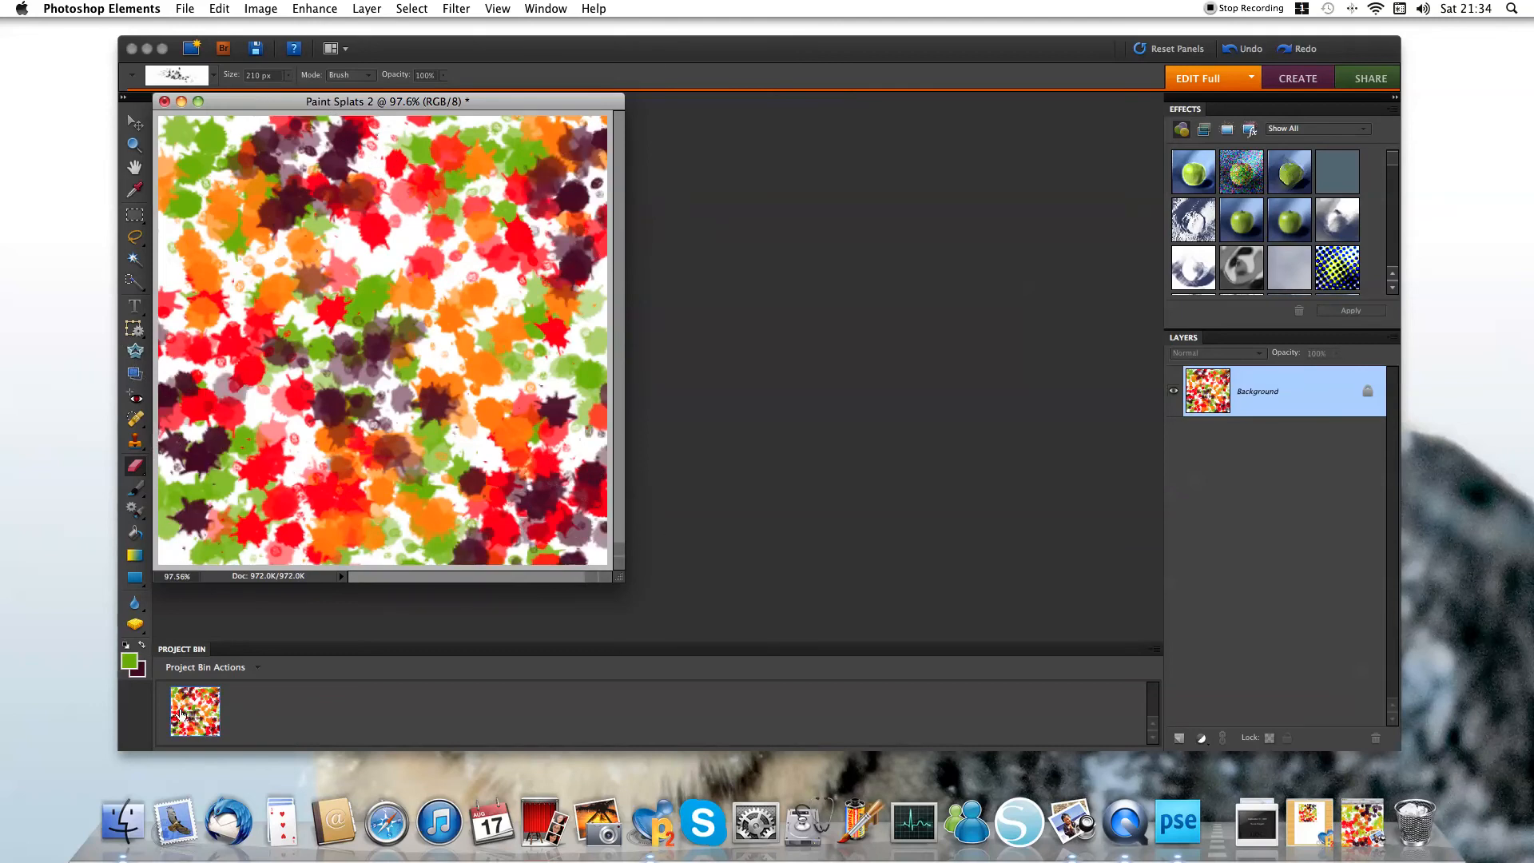
# Step: Make yellow (f2dc16) the background colour, trying the Color Picker's different spectrums and choosing it from the blue-based one
pyautogui.click(139, 673)
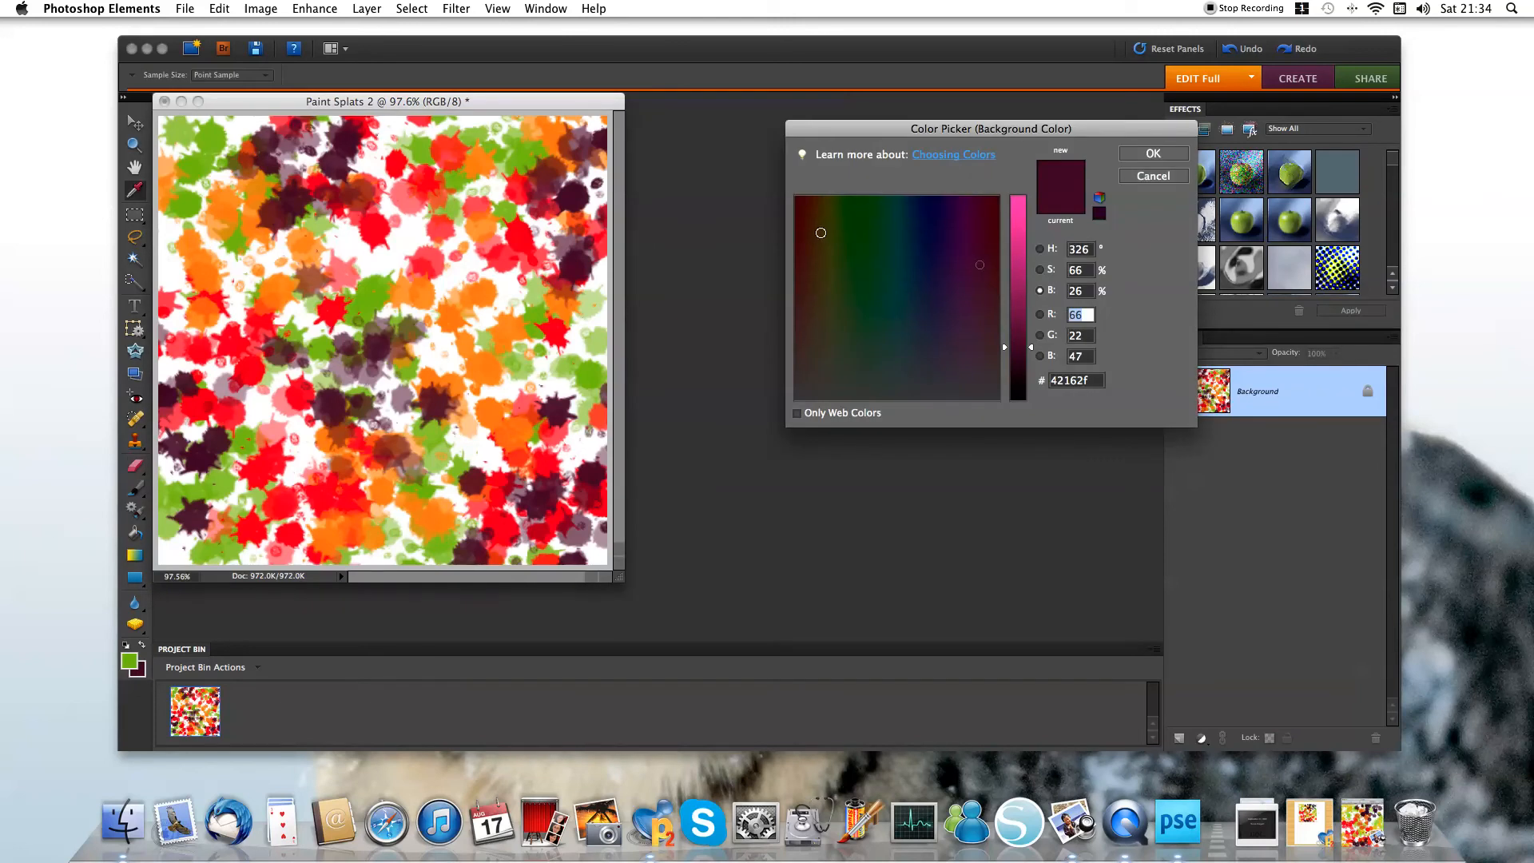
pyautogui.click(1042, 250)
pyautogui.click(1016, 368)
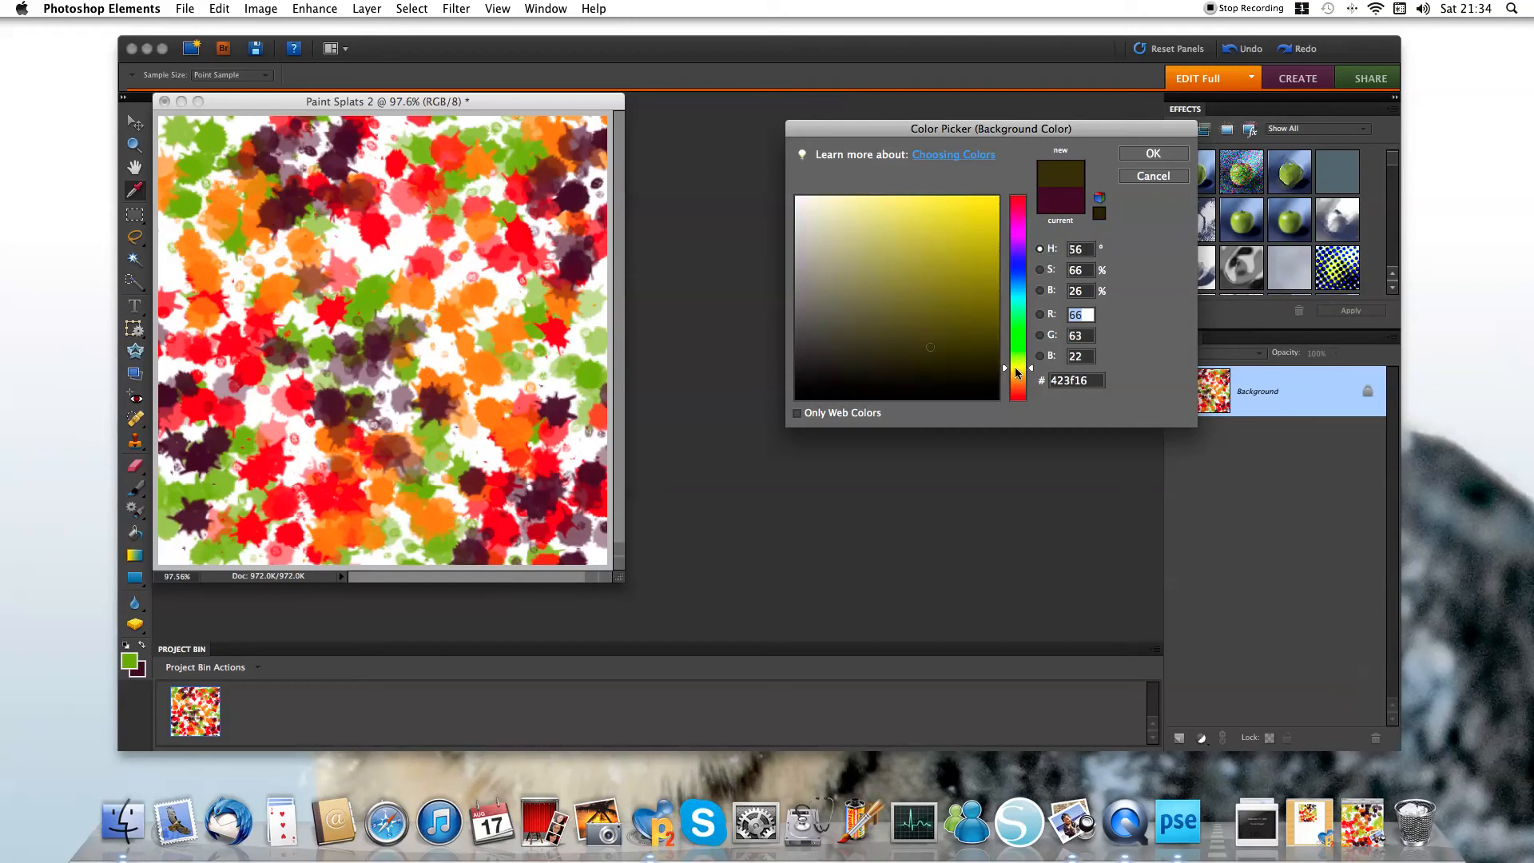
pyautogui.click(1040, 270)
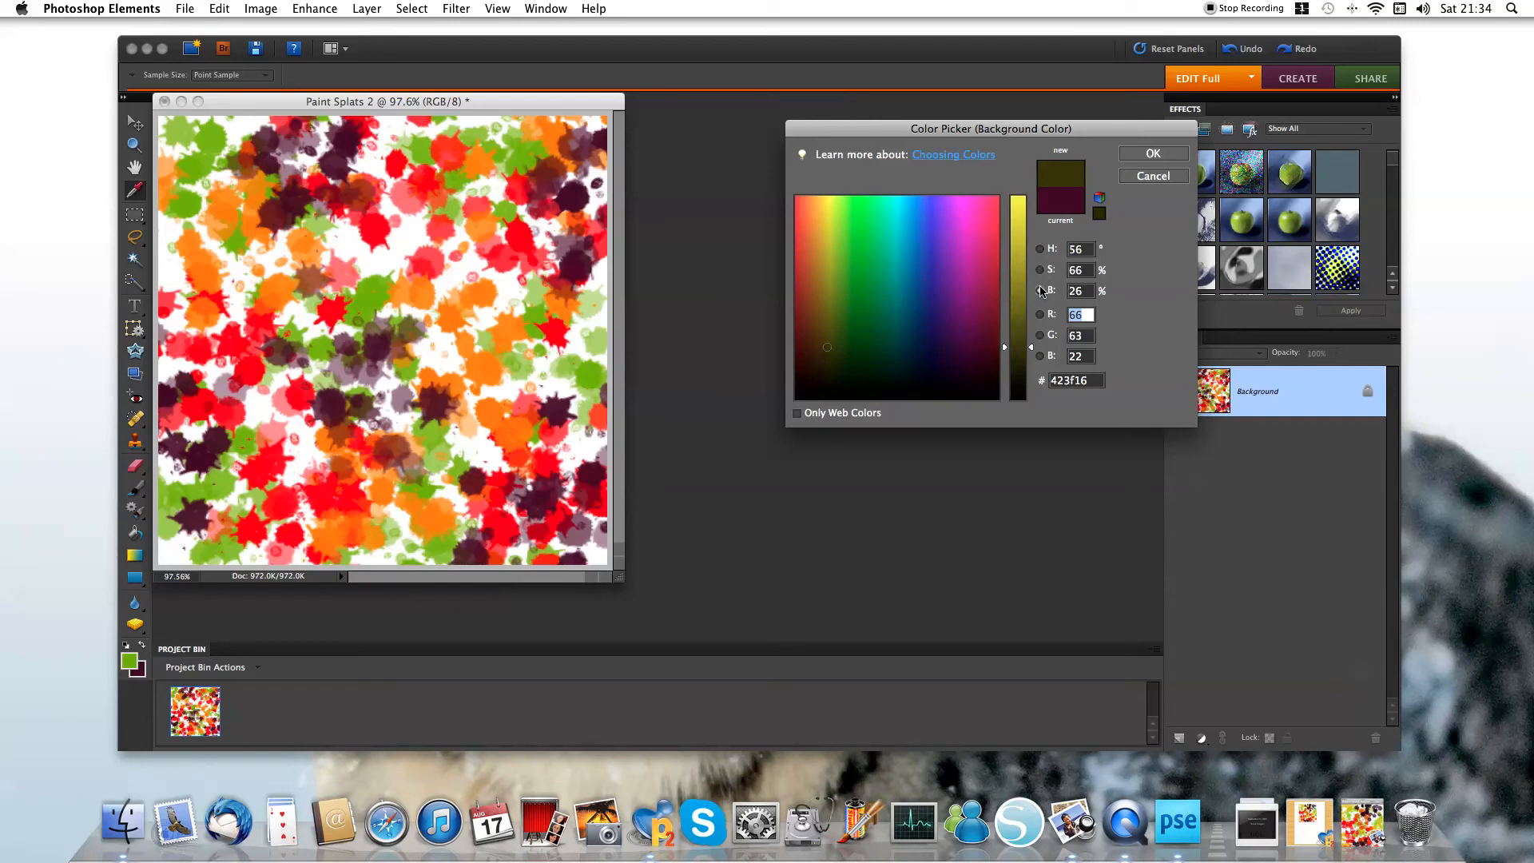
pyautogui.click(1041, 290)
pyautogui.click(1040, 314)
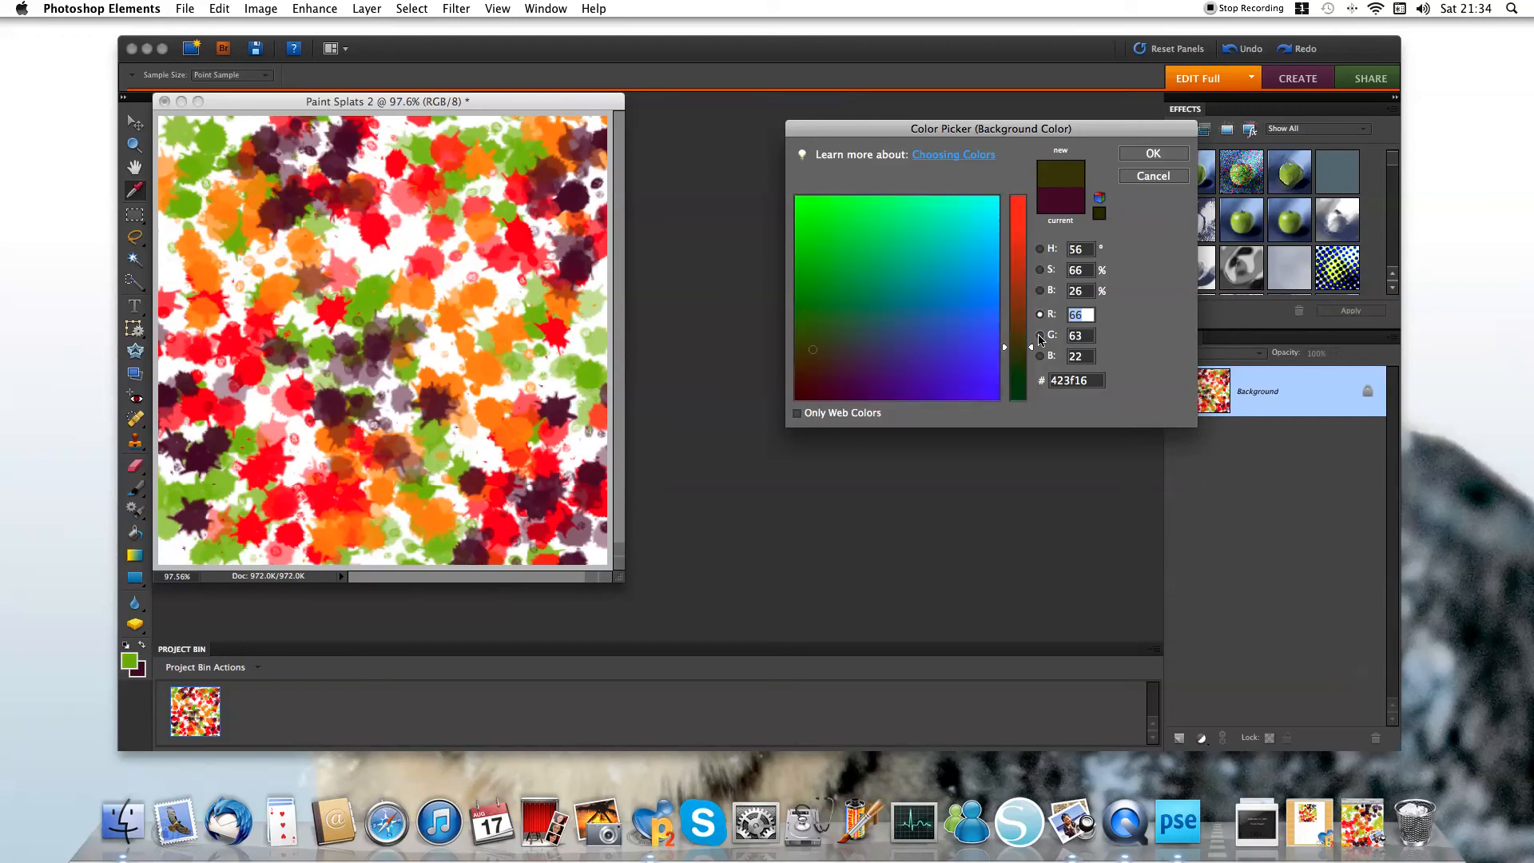
pyautogui.click(1040, 335)
pyautogui.click(1041, 356)
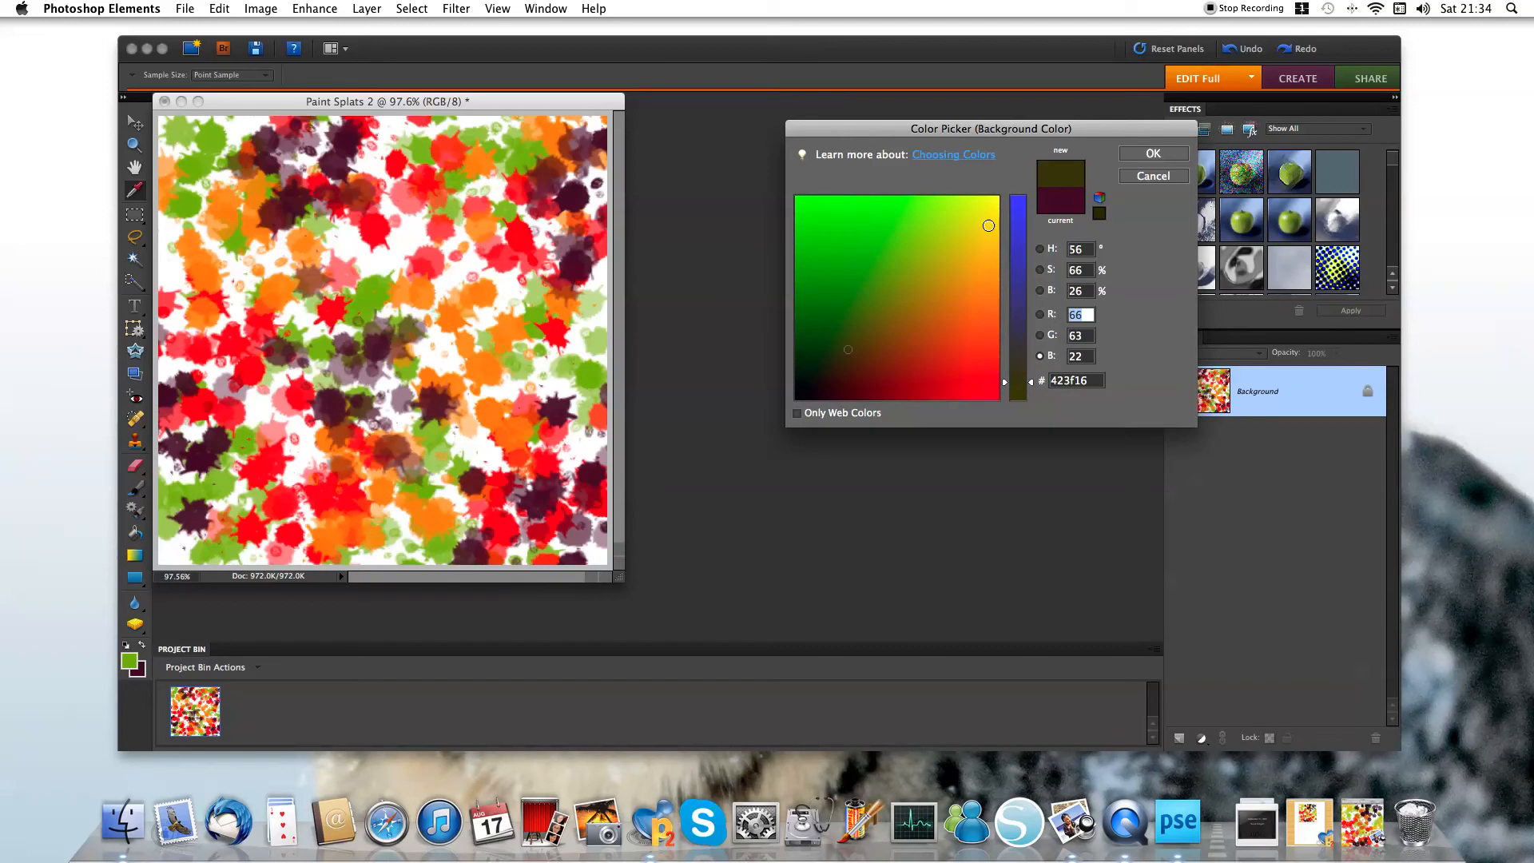
pyautogui.click(989, 225)
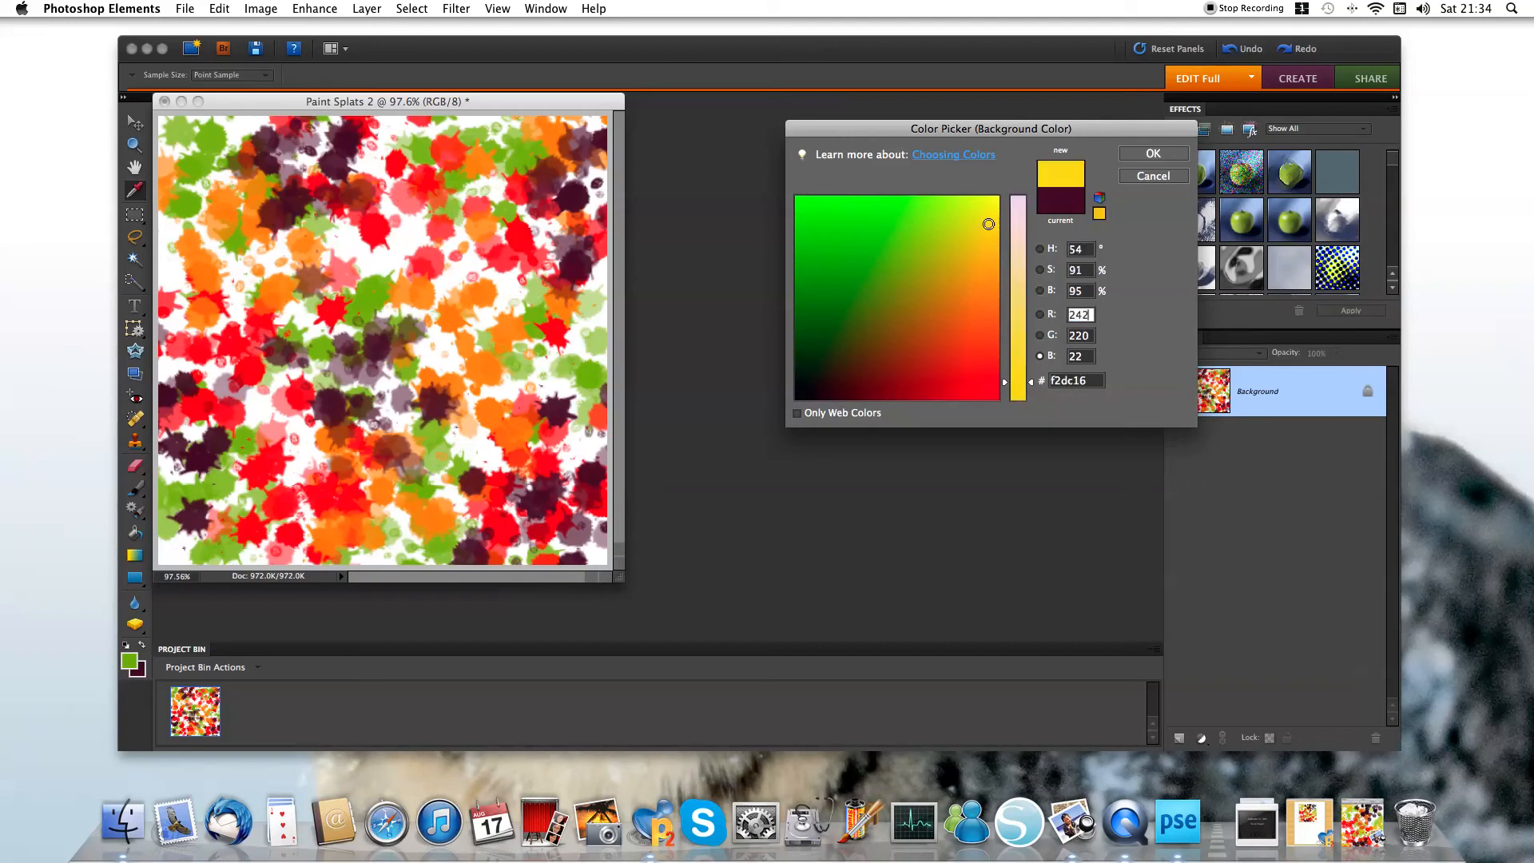
pyautogui.click(1151, 154)
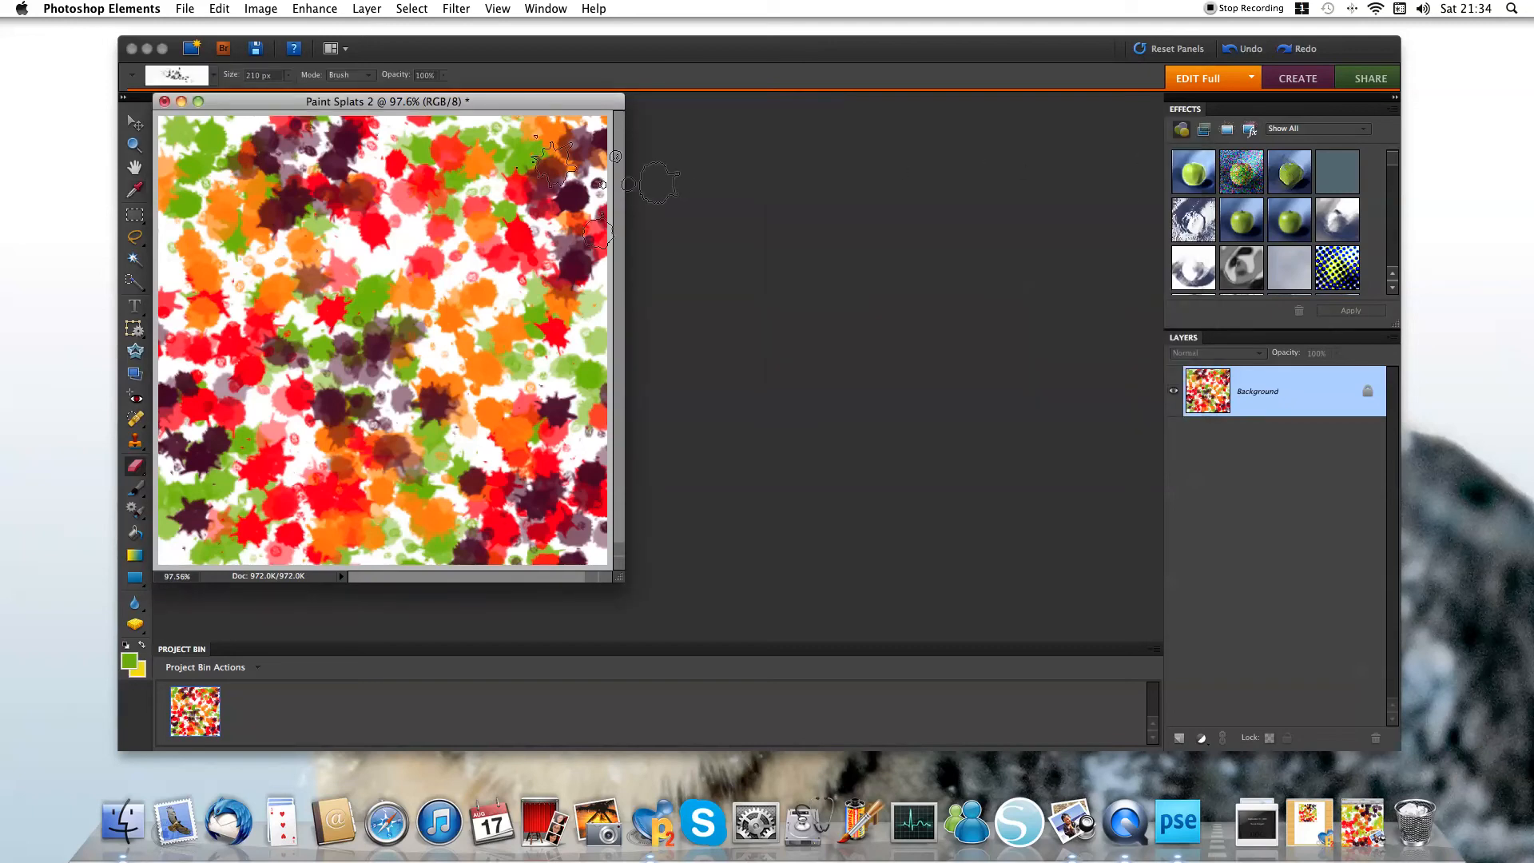
# Step: Stamp clusters of yellow splats above the canvas's centre and at its lower left, right side and upper left with the Eraser
pyautogui.click(362, 254)
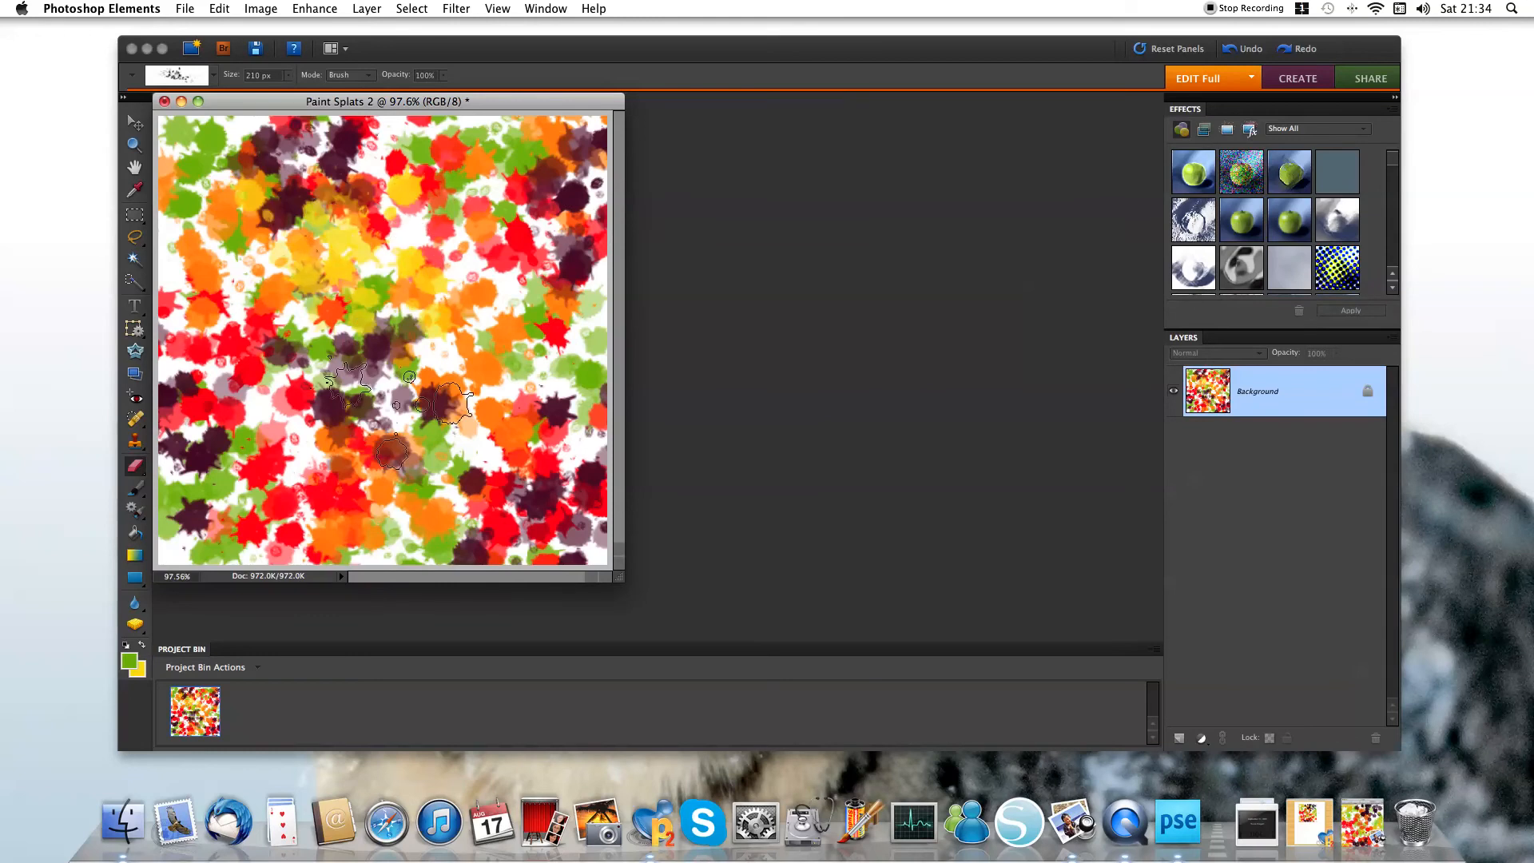
pyautogui.click(259, 454)
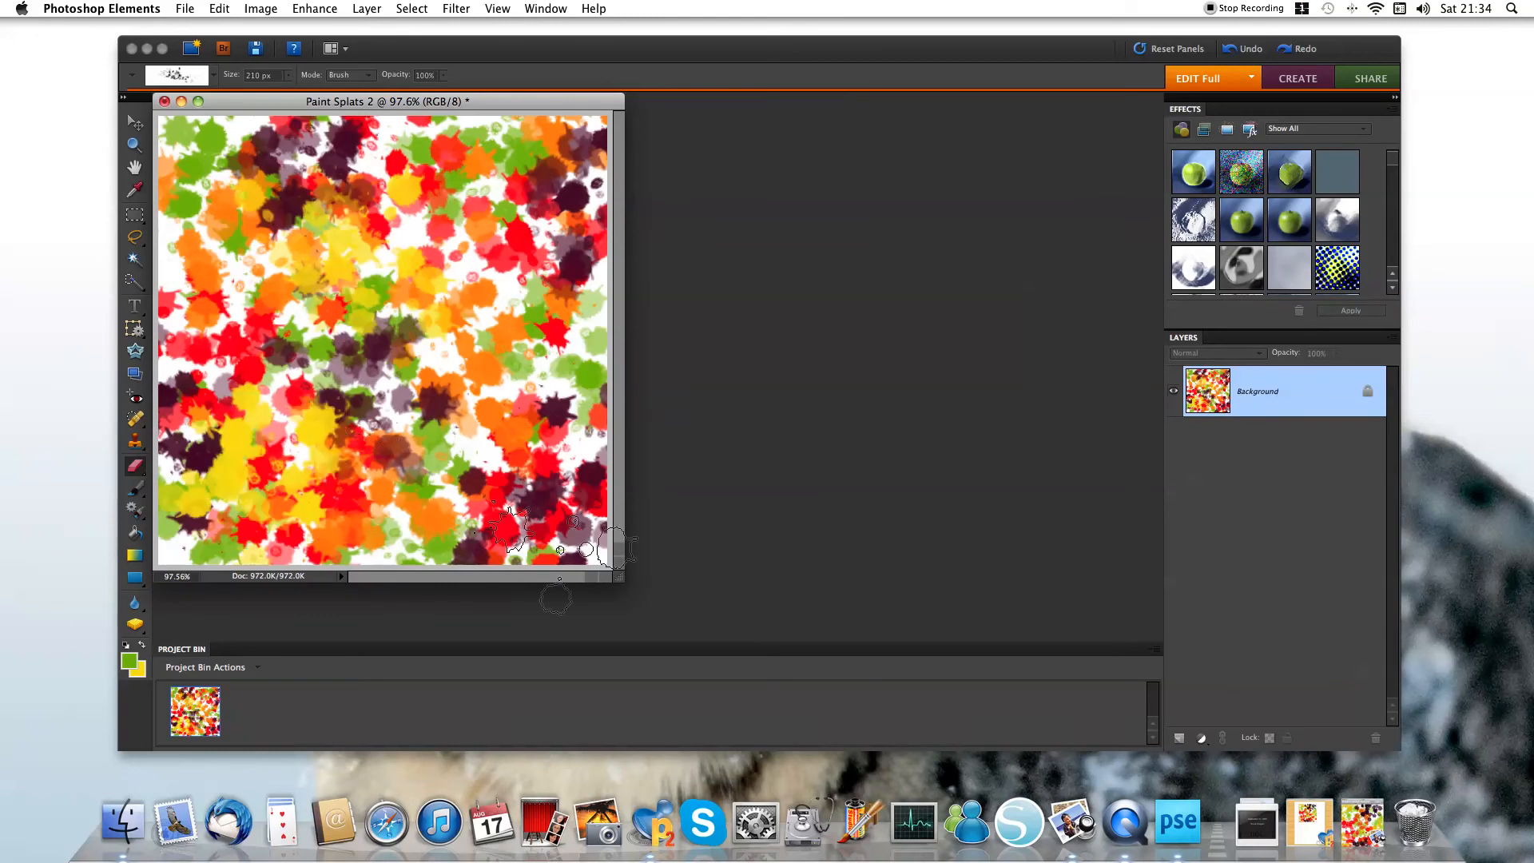
pyautogui.click(543, 396)
pyautogui.click(191, 177)
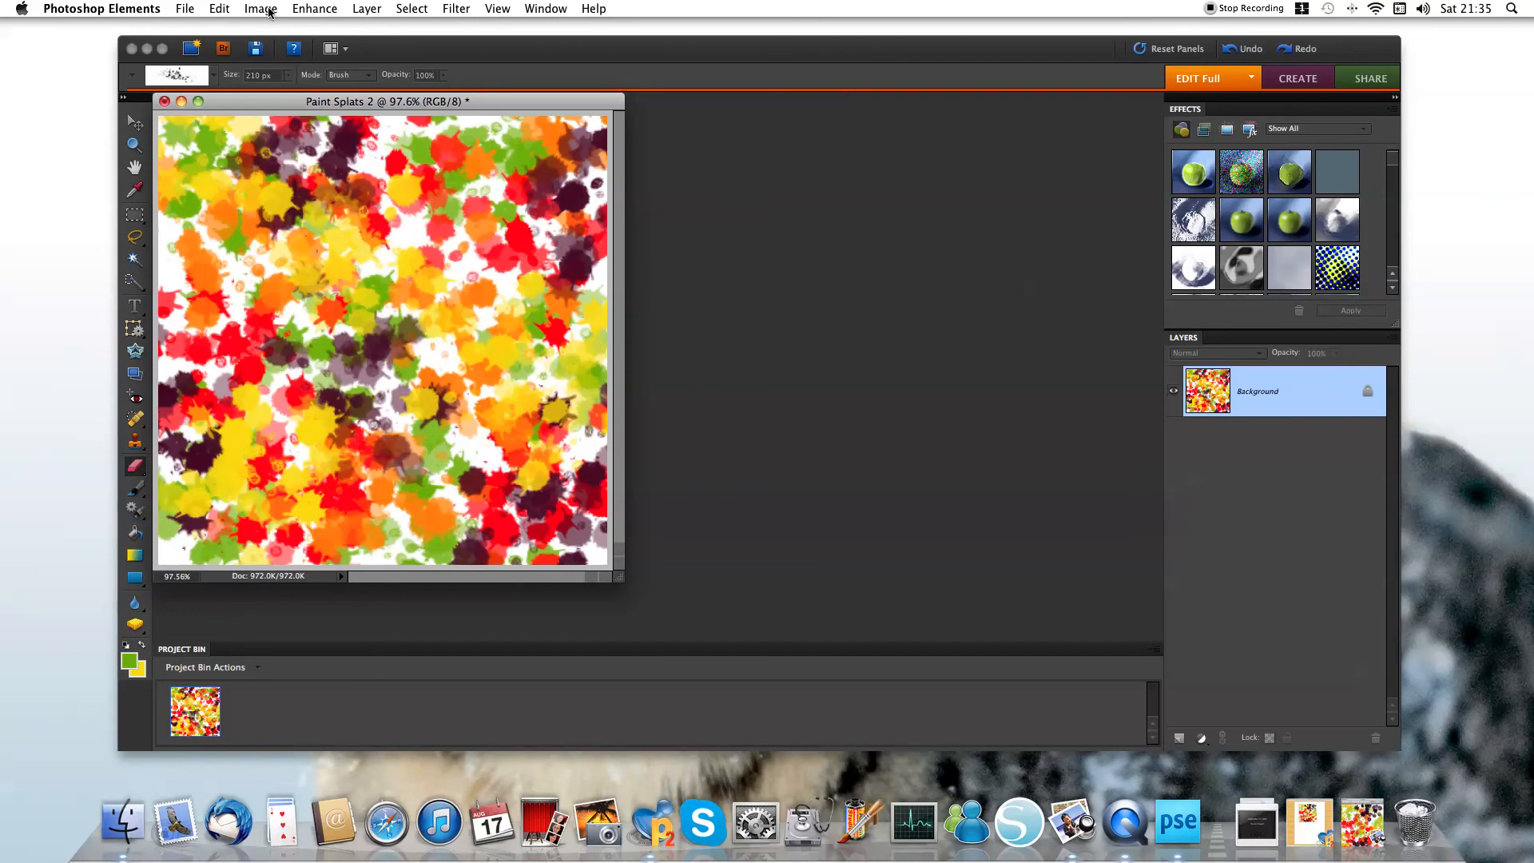
# Step: Undo all the yellow splat stamps, restoring the canvas to its red, orange, green and plum splats
pyautogui.click(219, 10)
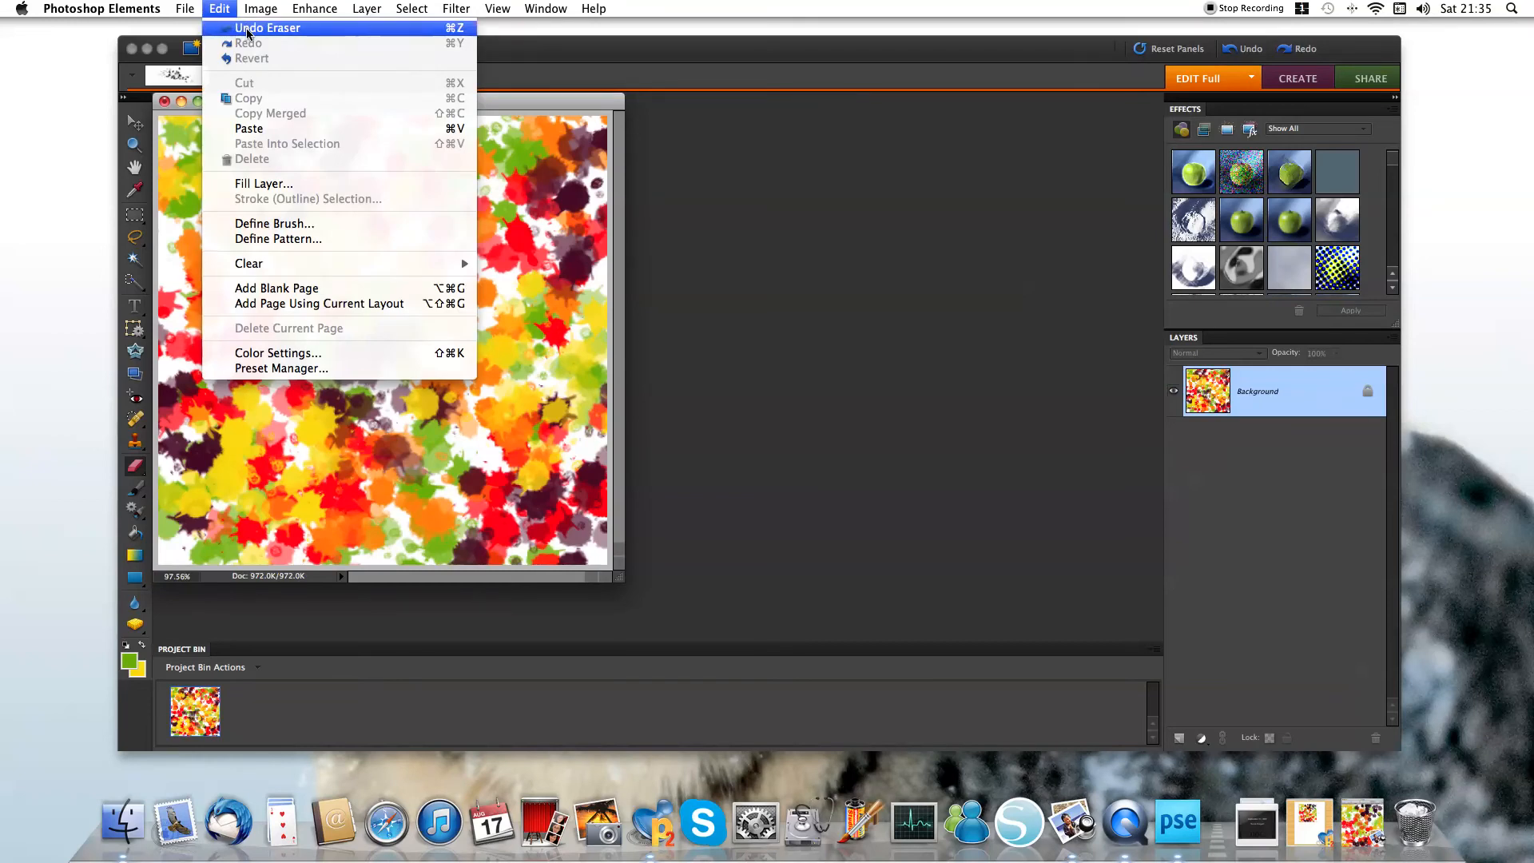
pyautogui.click(248, 30)
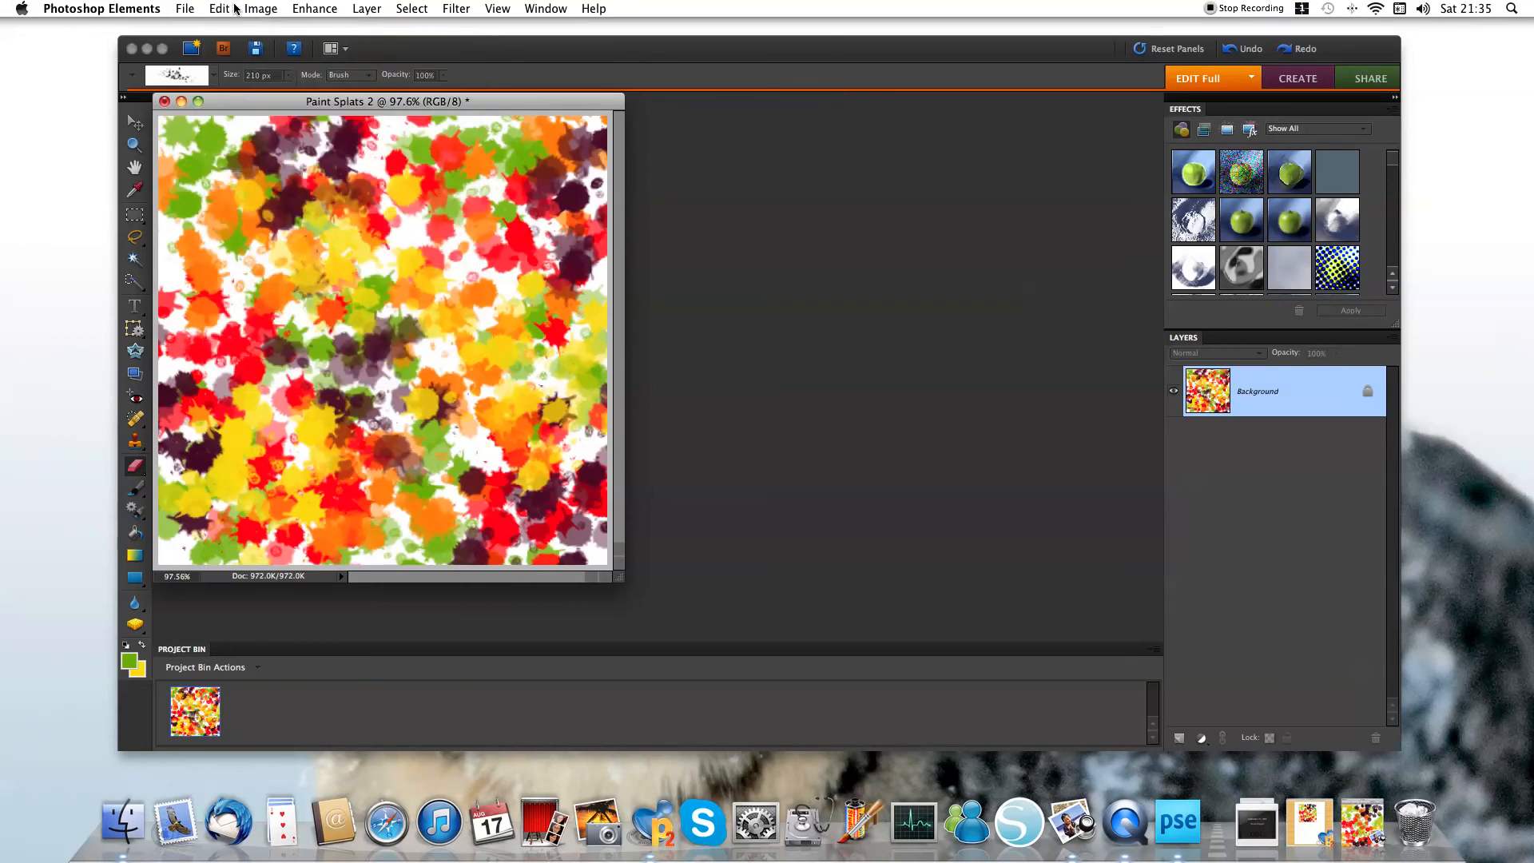
pyautogui.click(222, 9)
pyautogui.click(243, 30)
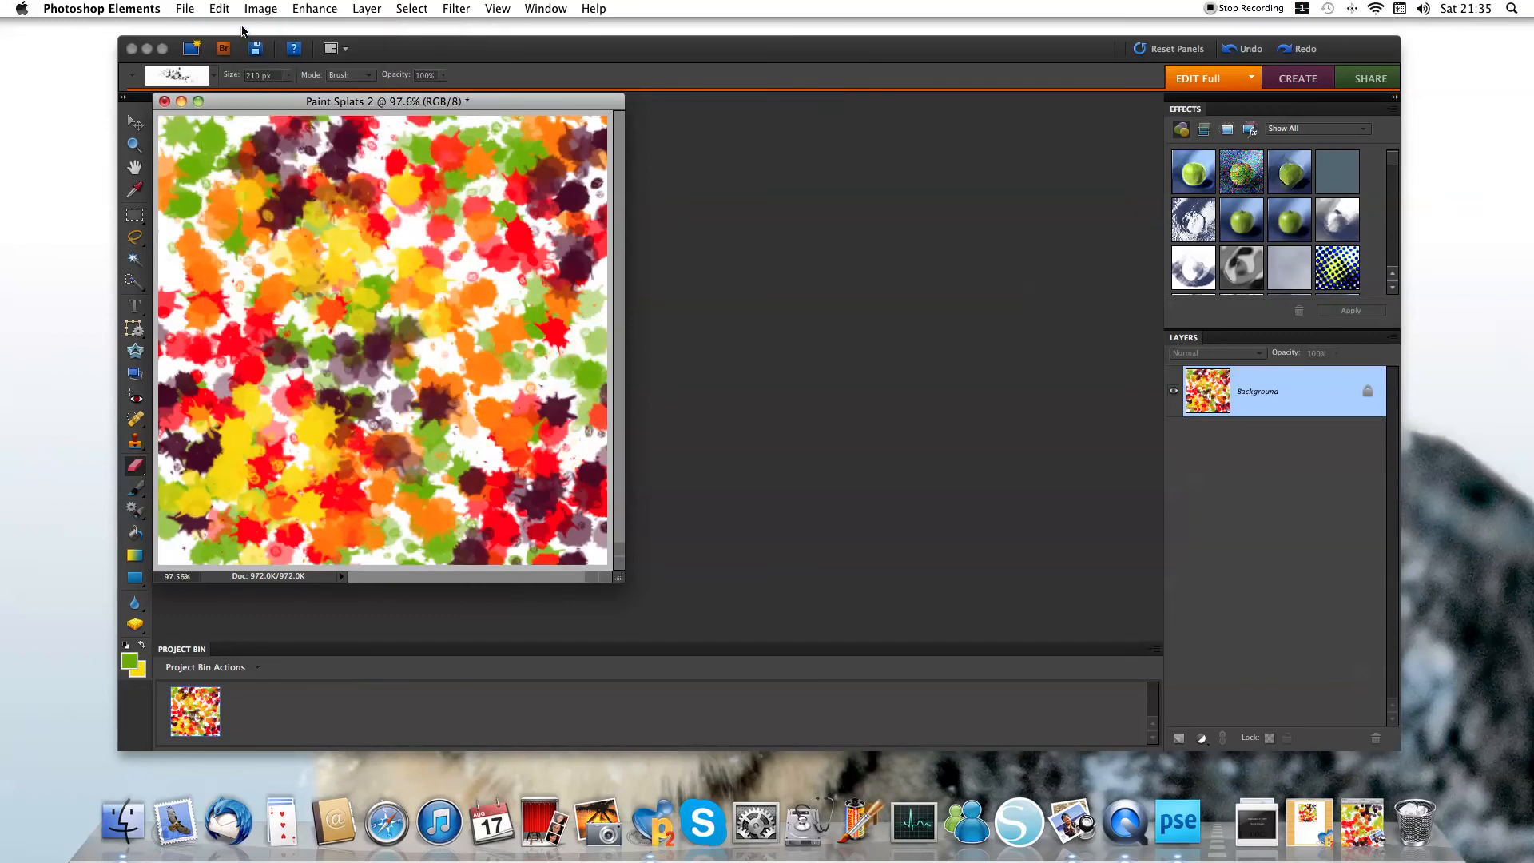
pyautogui.click(221, 11)
pyautogui.click(237, 30)
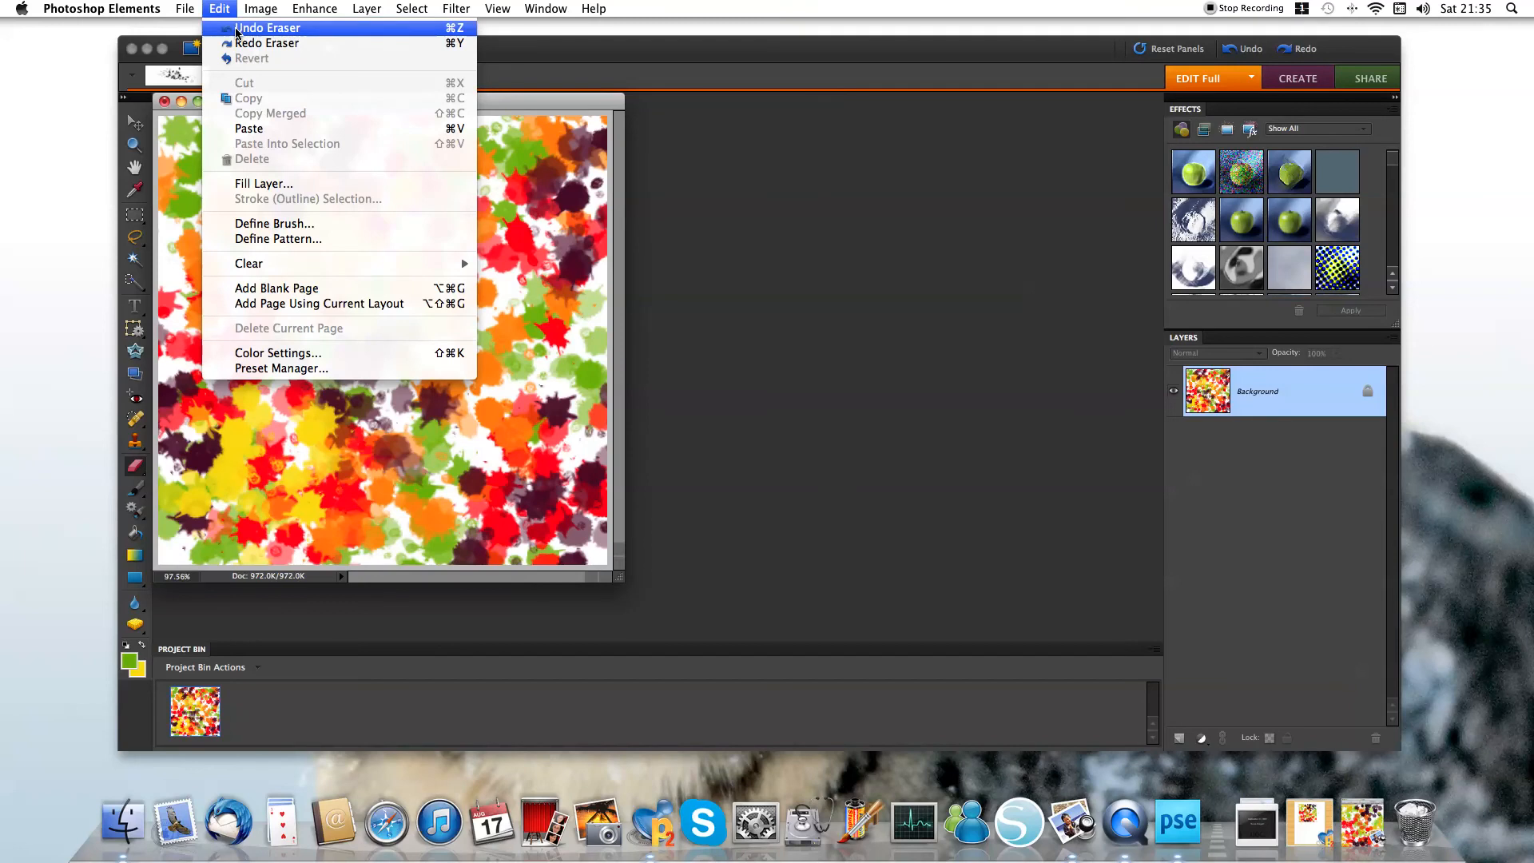
pyautogui.click(228, 10)
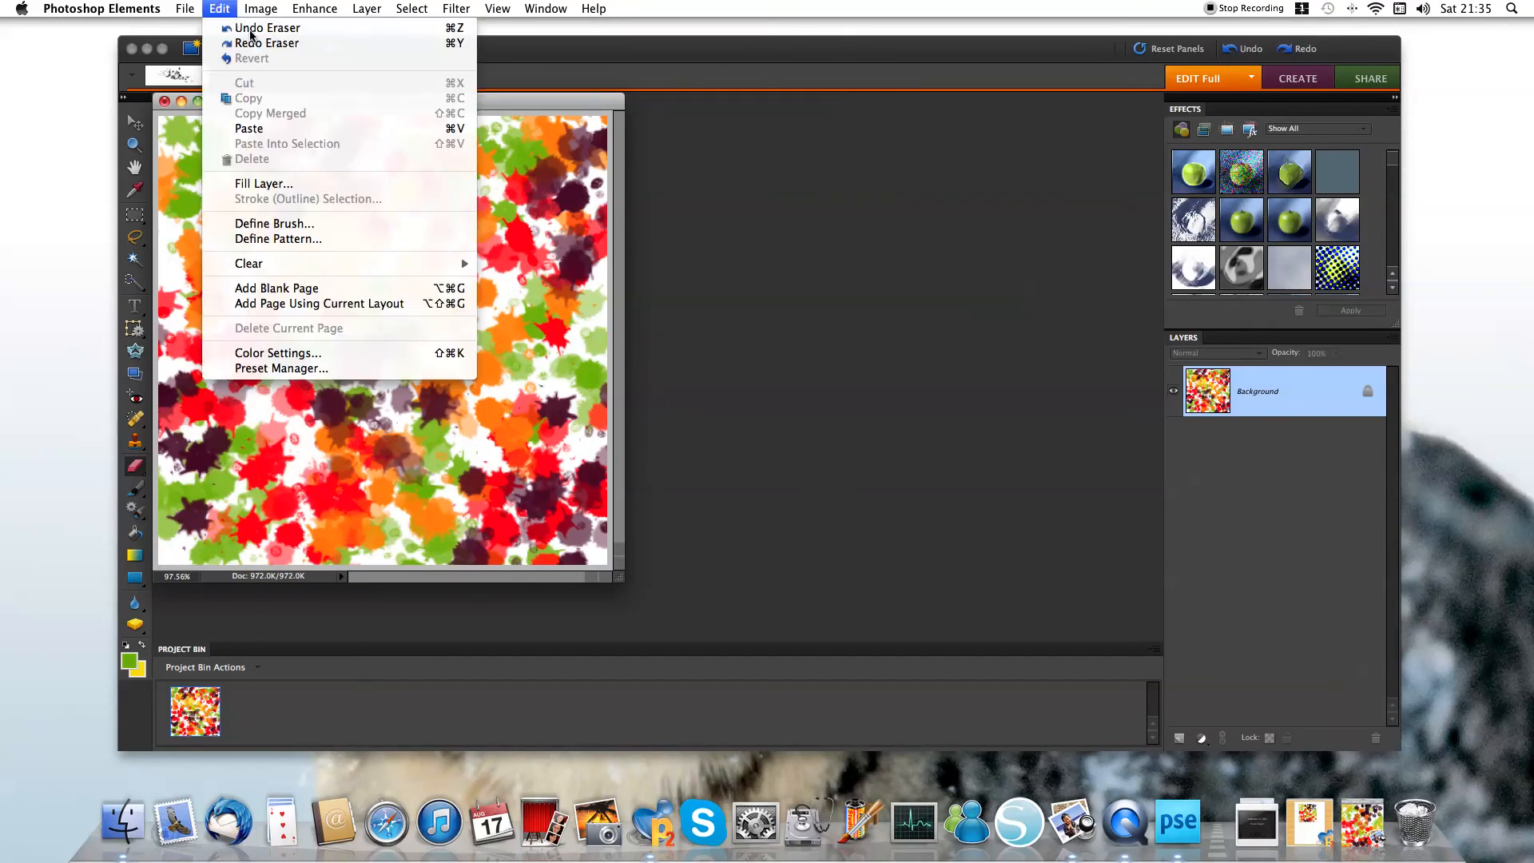
pyautogui.click(250, 34)
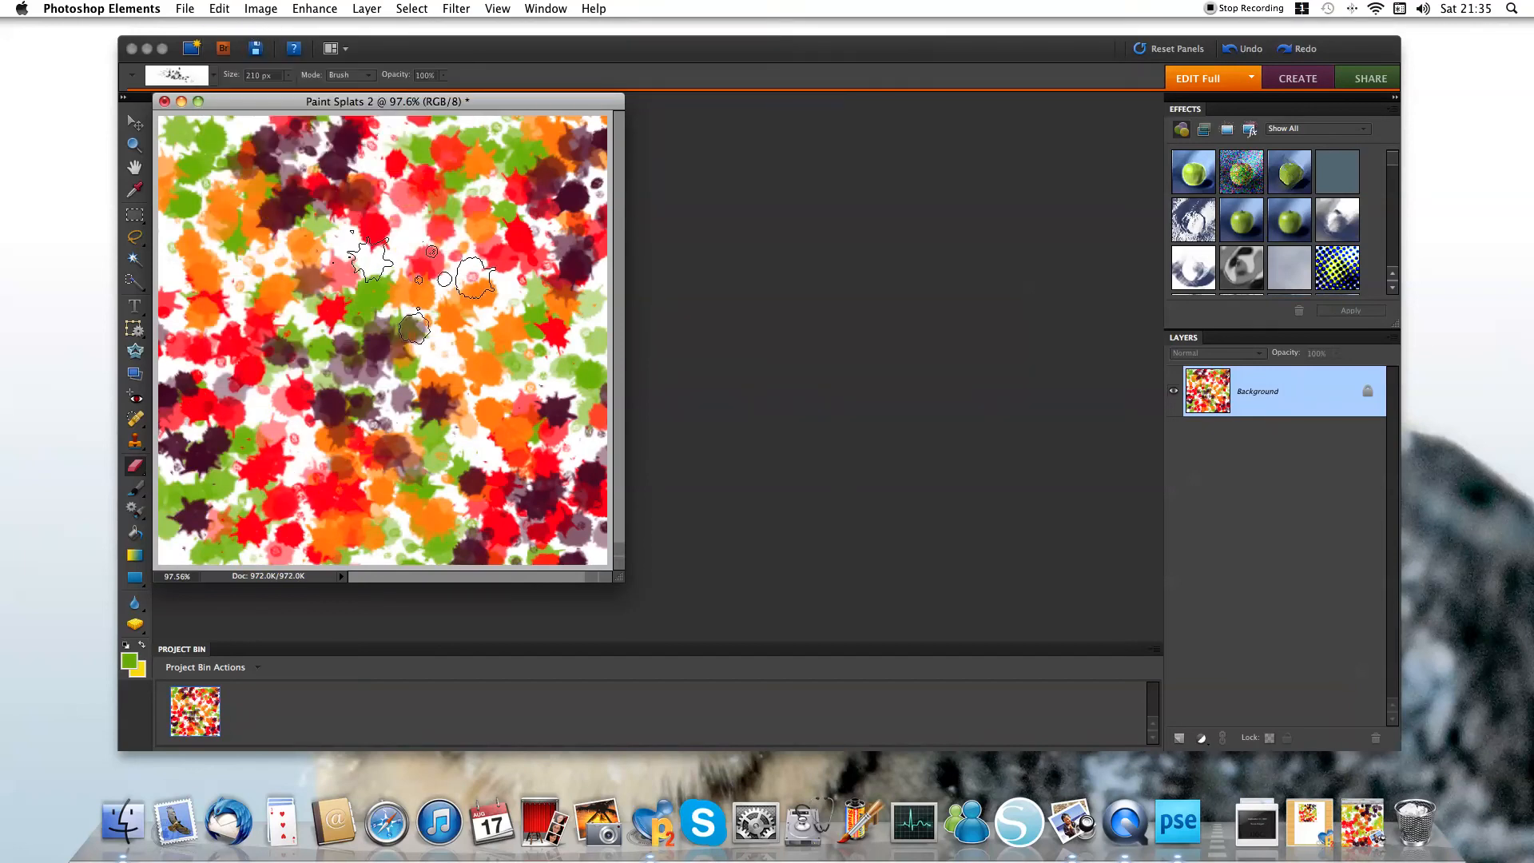
pyautogui.press('super+z')
pyautogui.press('super+z')
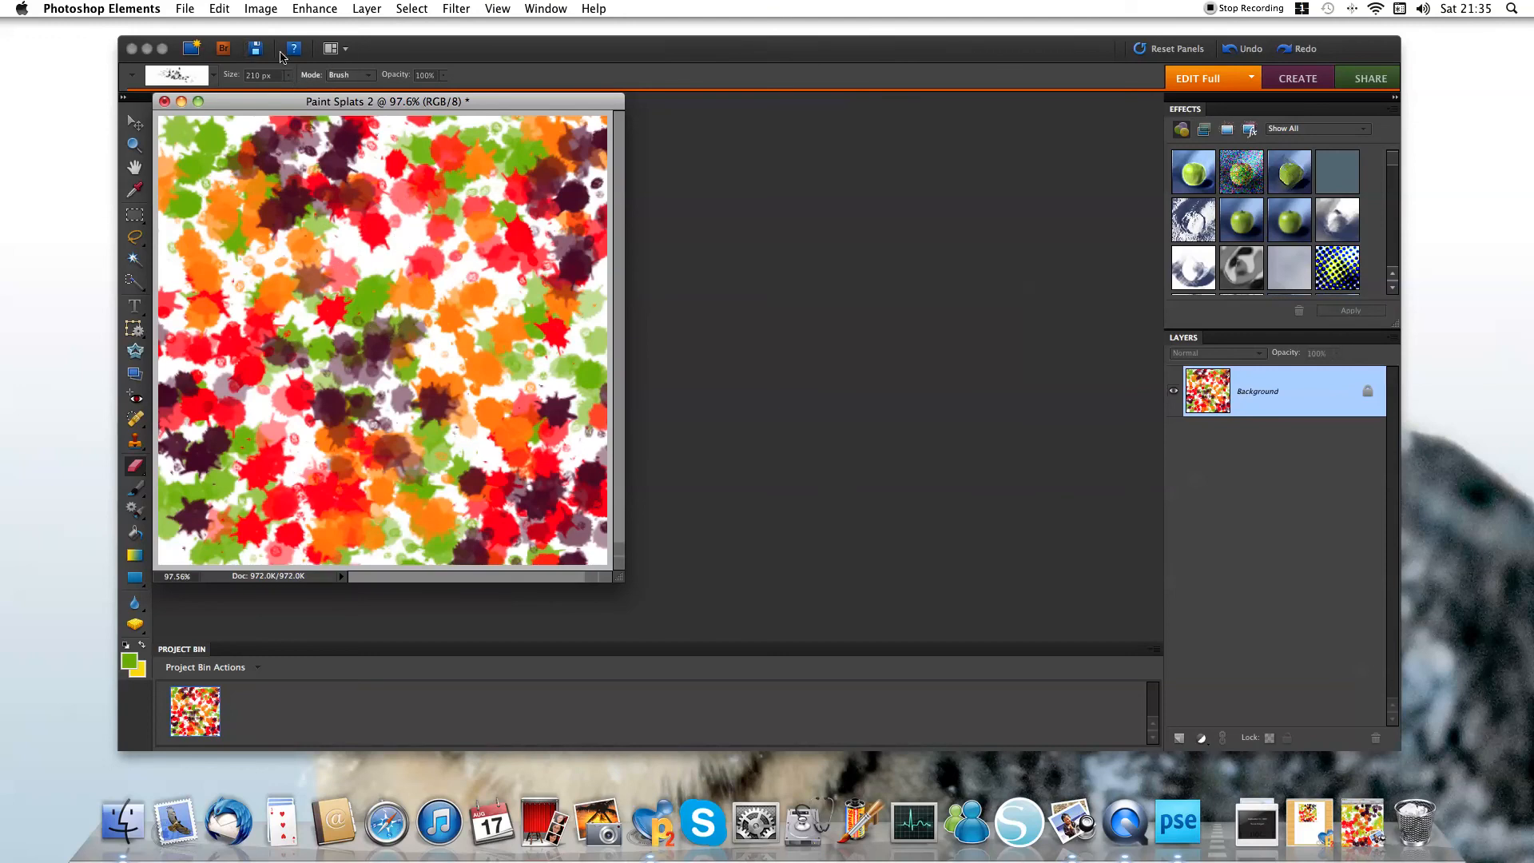
# Step: Reduce the Eraser size to 79 px and stamp small yellow splats above the canvas's centre and towards its right and left sides
pyautogui.click(288, 78)
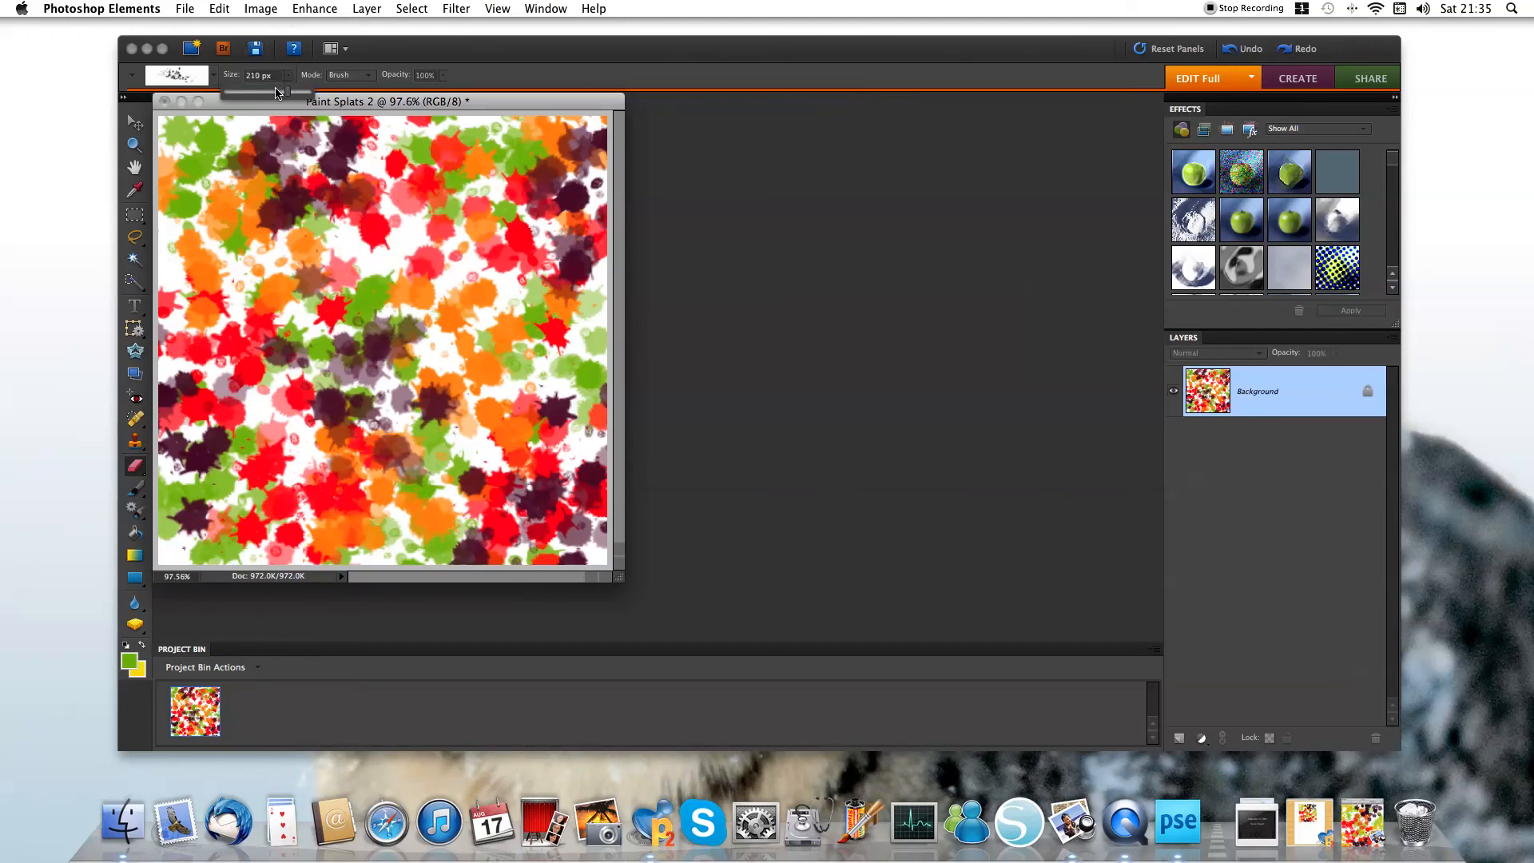
pyautogui.click(278, 92)
pyautogui.click(372, 256)
pyautogui.click(482, 293)
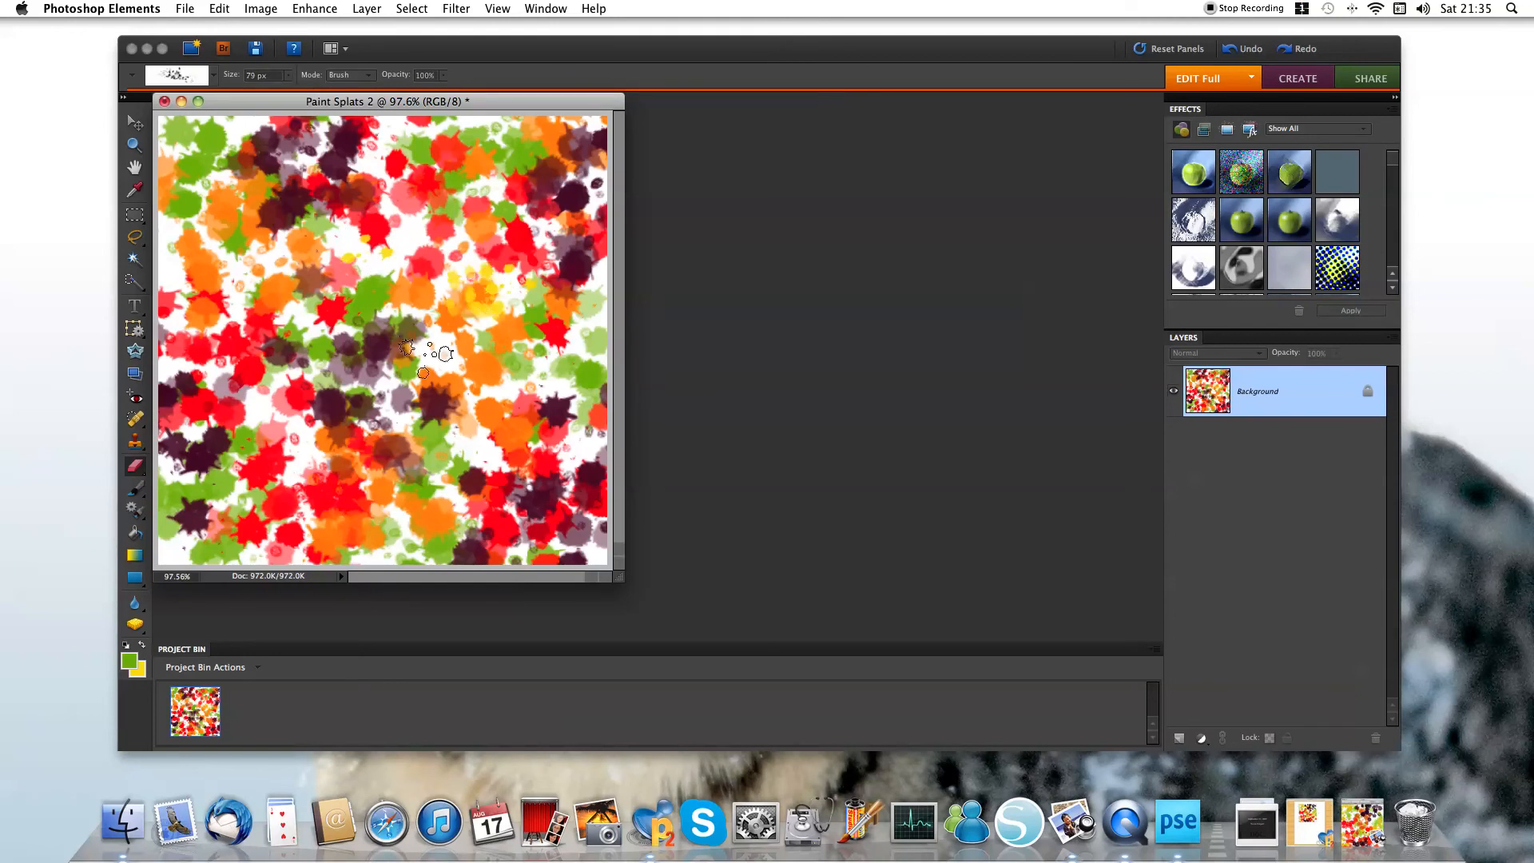
pyautogui.click(215, 285)
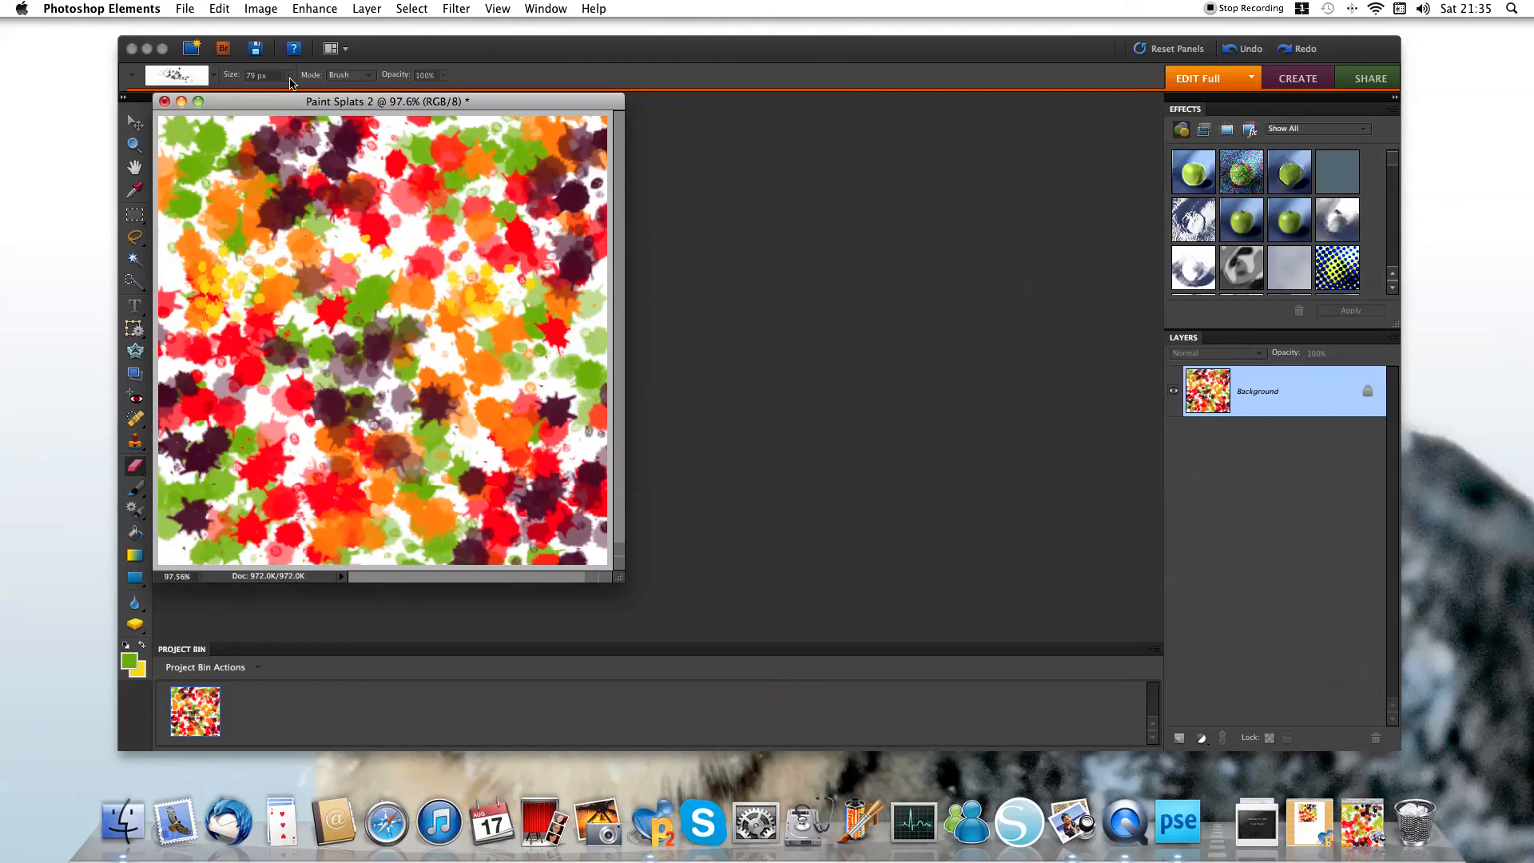
# Step: Undo the small yellow splat stamps made with the 79 px Eraser
pyautogui.click(263, 10)
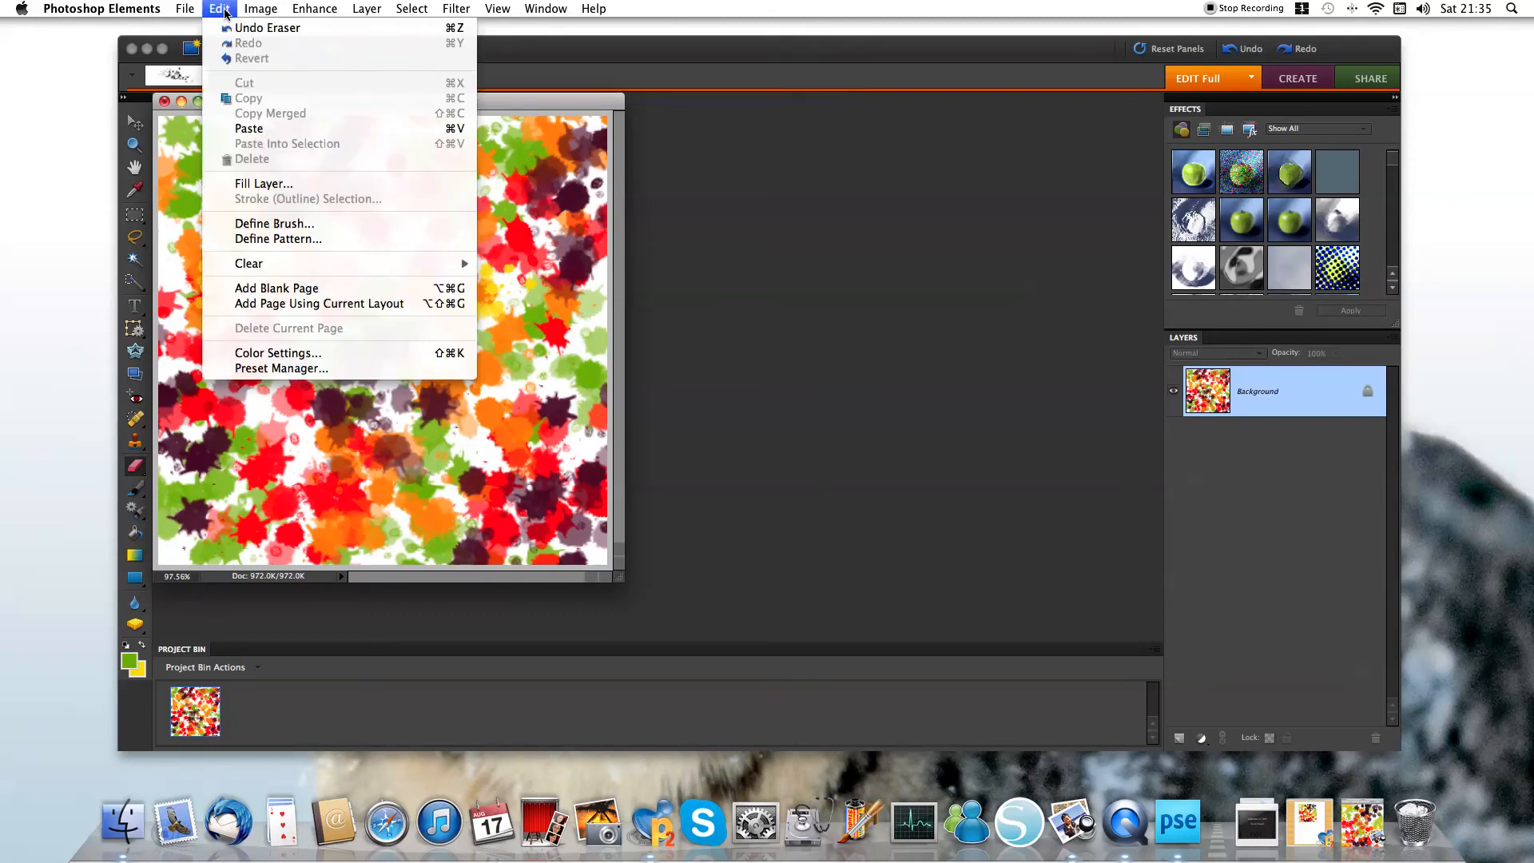
pyautogui.click(257, 29)
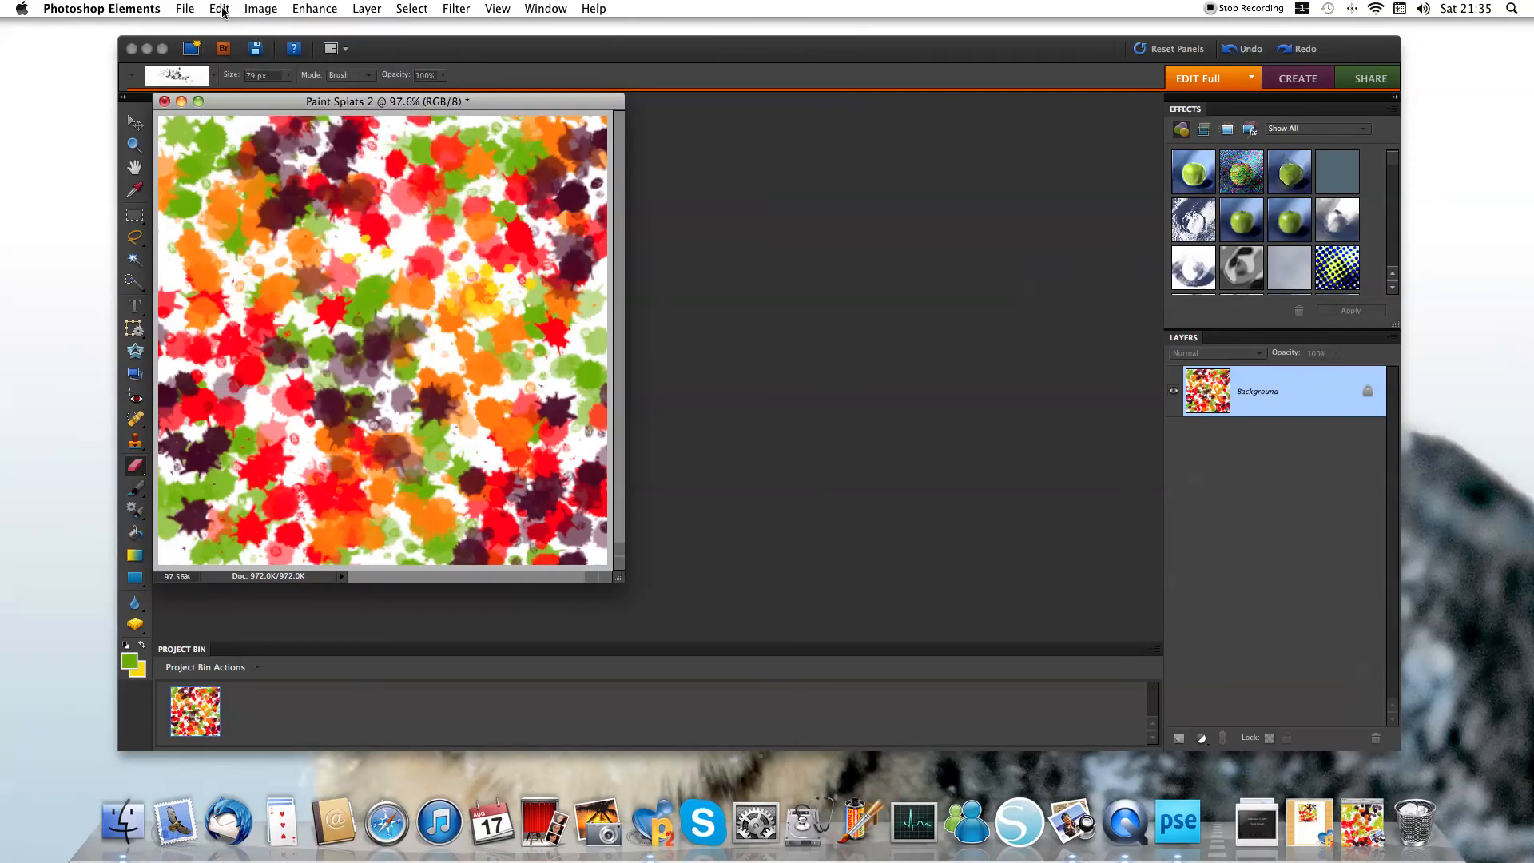
pyautogui.click(226, 10)
pyautogui.click(230, 29)
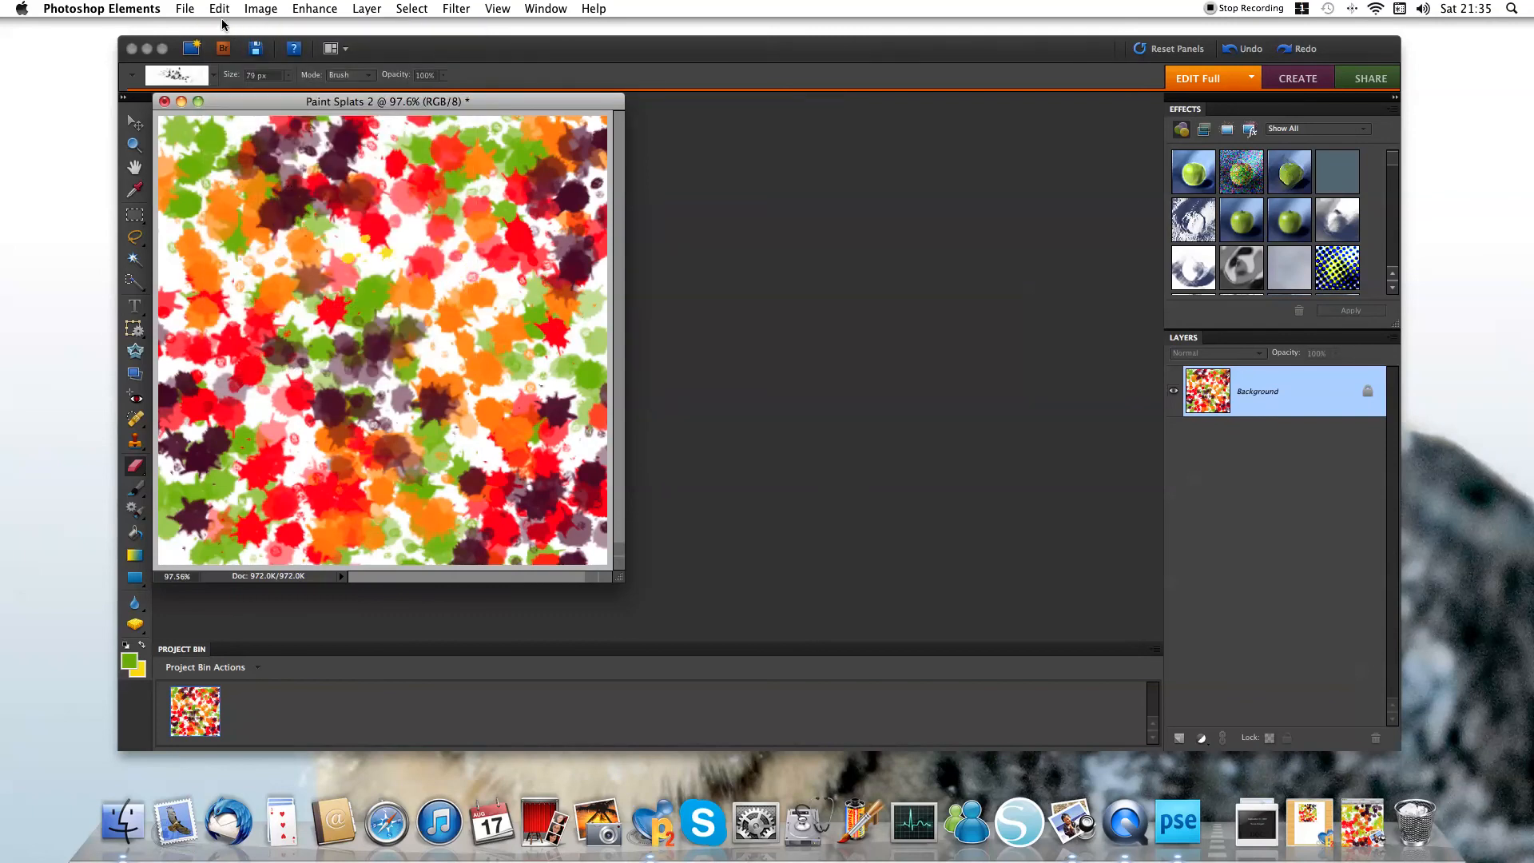
pyautogui.click(222, 10)
pyautogui.click(239, 29)
# Step: Set the Eraser size to 210 px and stamp yellow splats at the canvas's upper left, centre, lower left and upper right
pyautogui.click(286, 78)
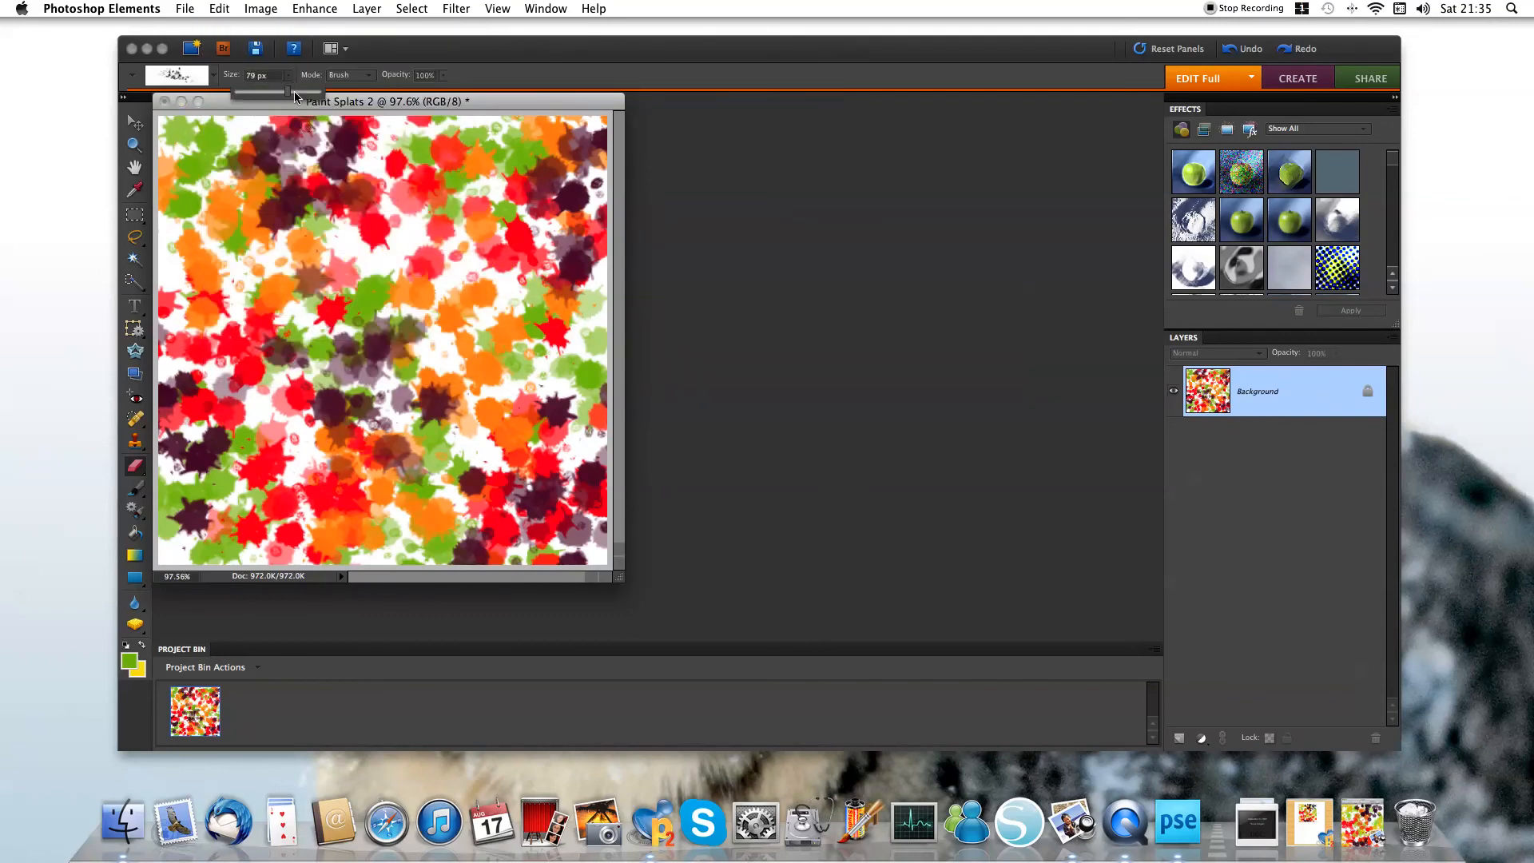
pyautogui.click(300, 93)
pyautogui.click(268, 176)
pyautogui.click(403, 337)
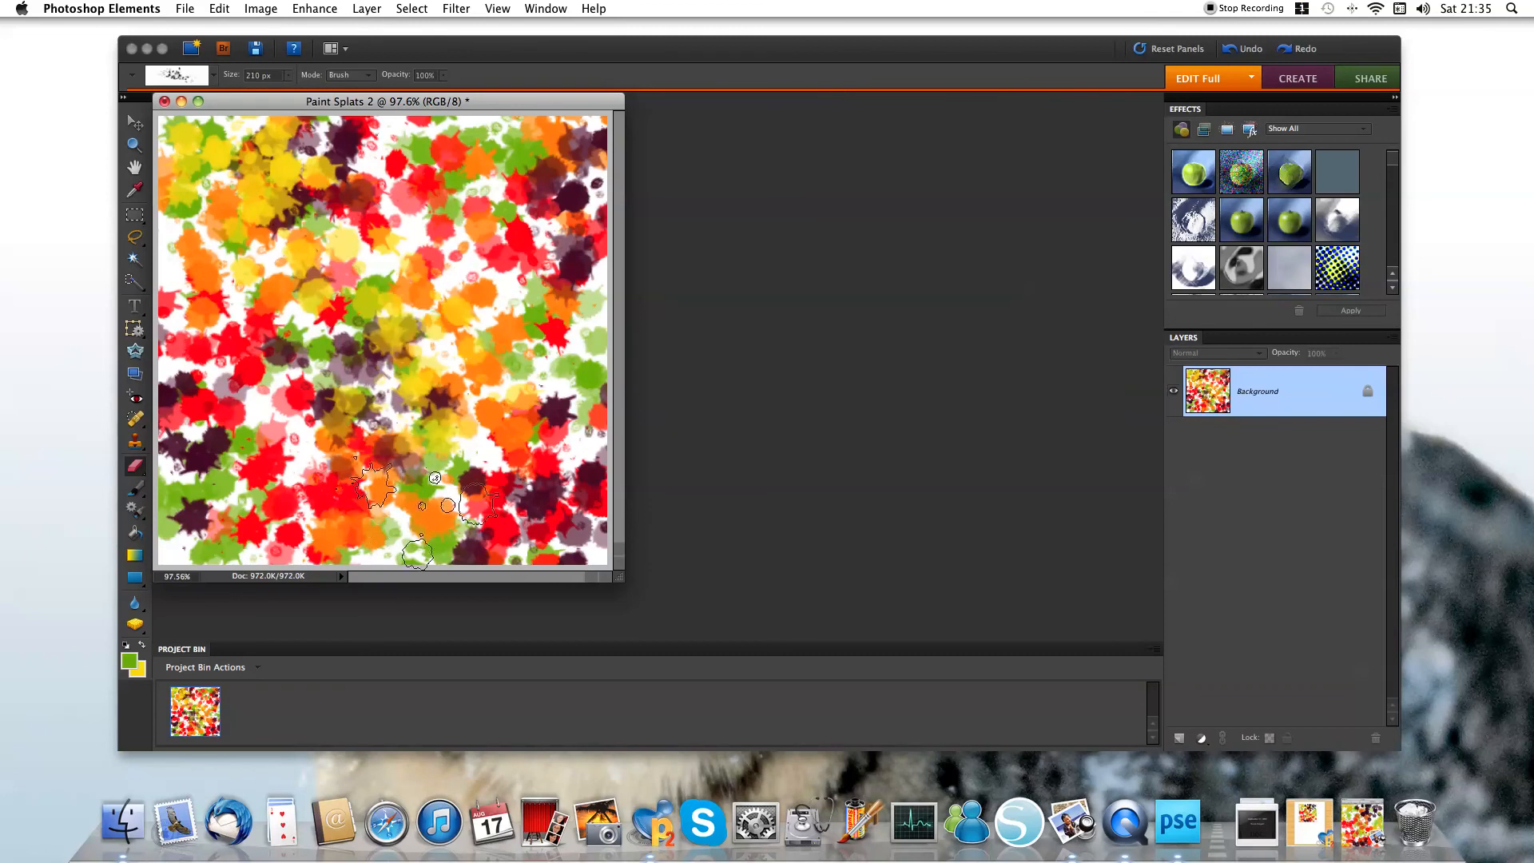
pyautogui.click(270, 474)
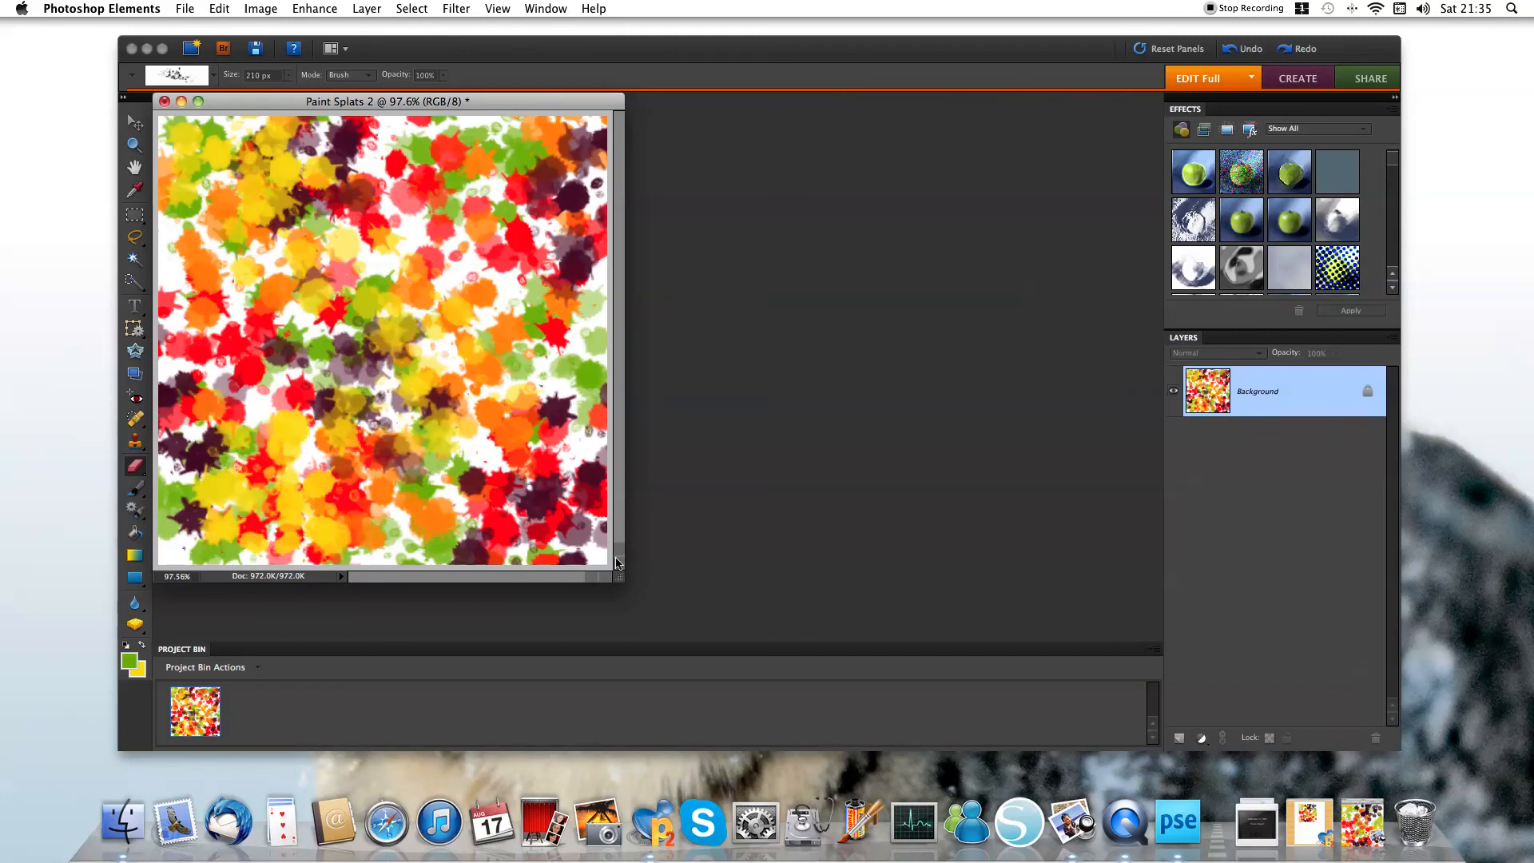
pyautogui.click(529, 207)
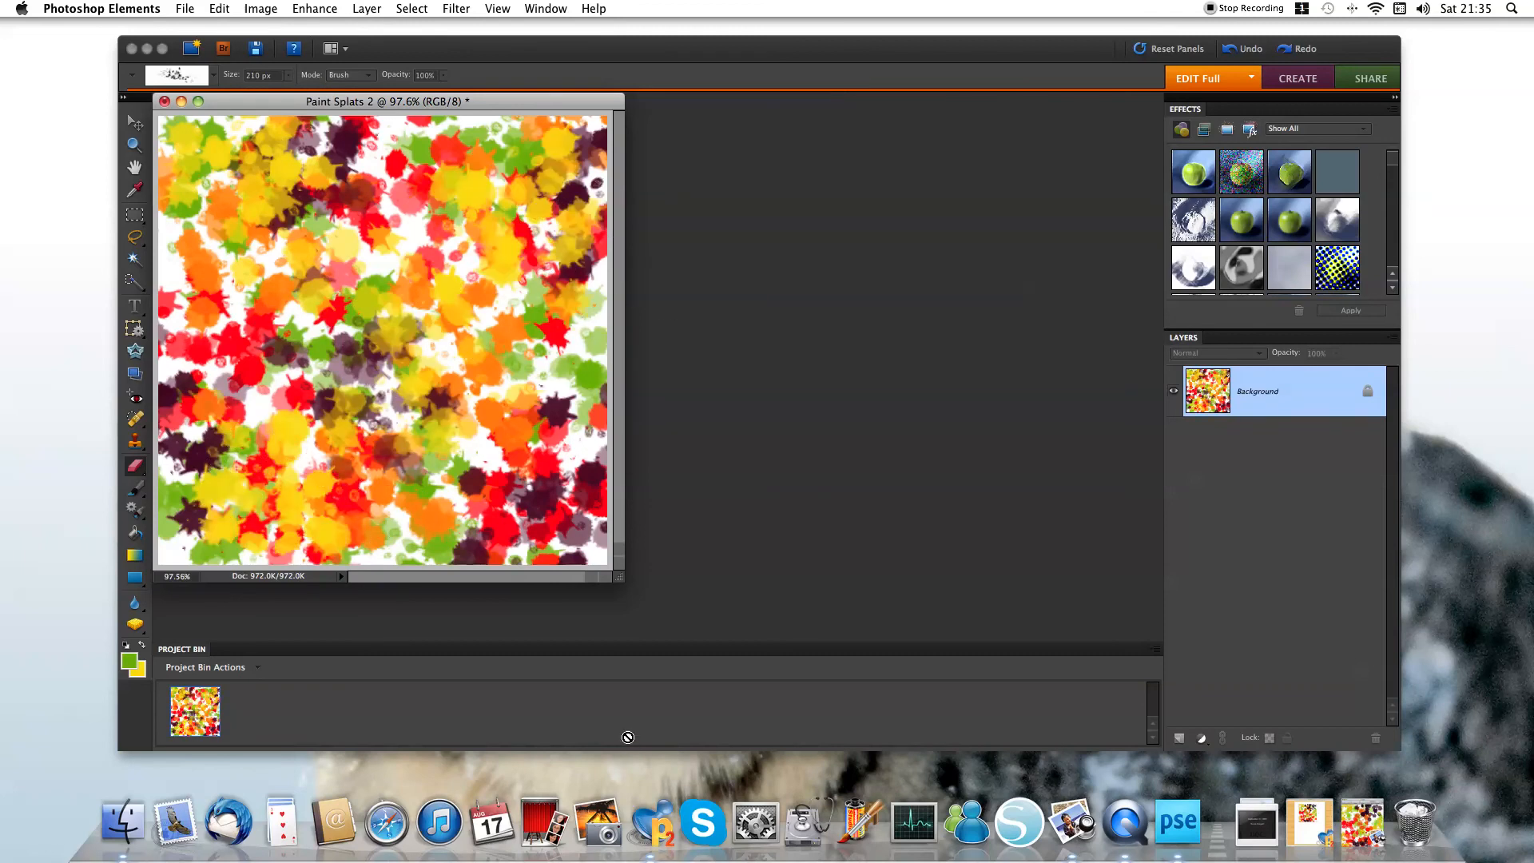
# Step: Bring up 1.jpg in Preview beside the canvas to compare the two splat papers, then minimise it and return to Photoshop Elements
pyautogui.click(1368, 827)
pyautogui.moveTo(93, 44); pyautogui.dragTo(712, 96)
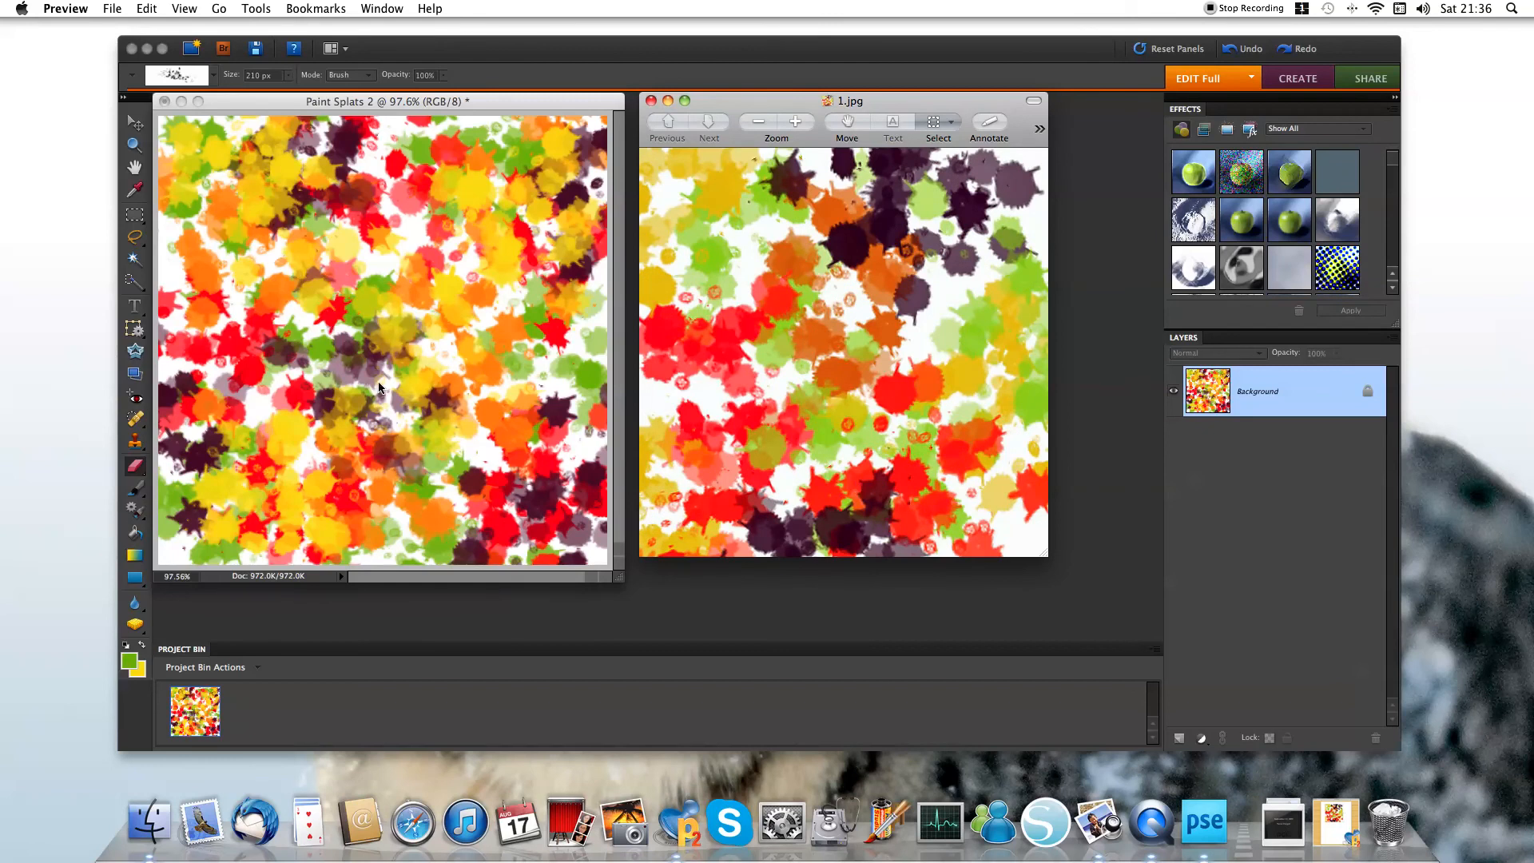
pyautogui.click(668, 101)
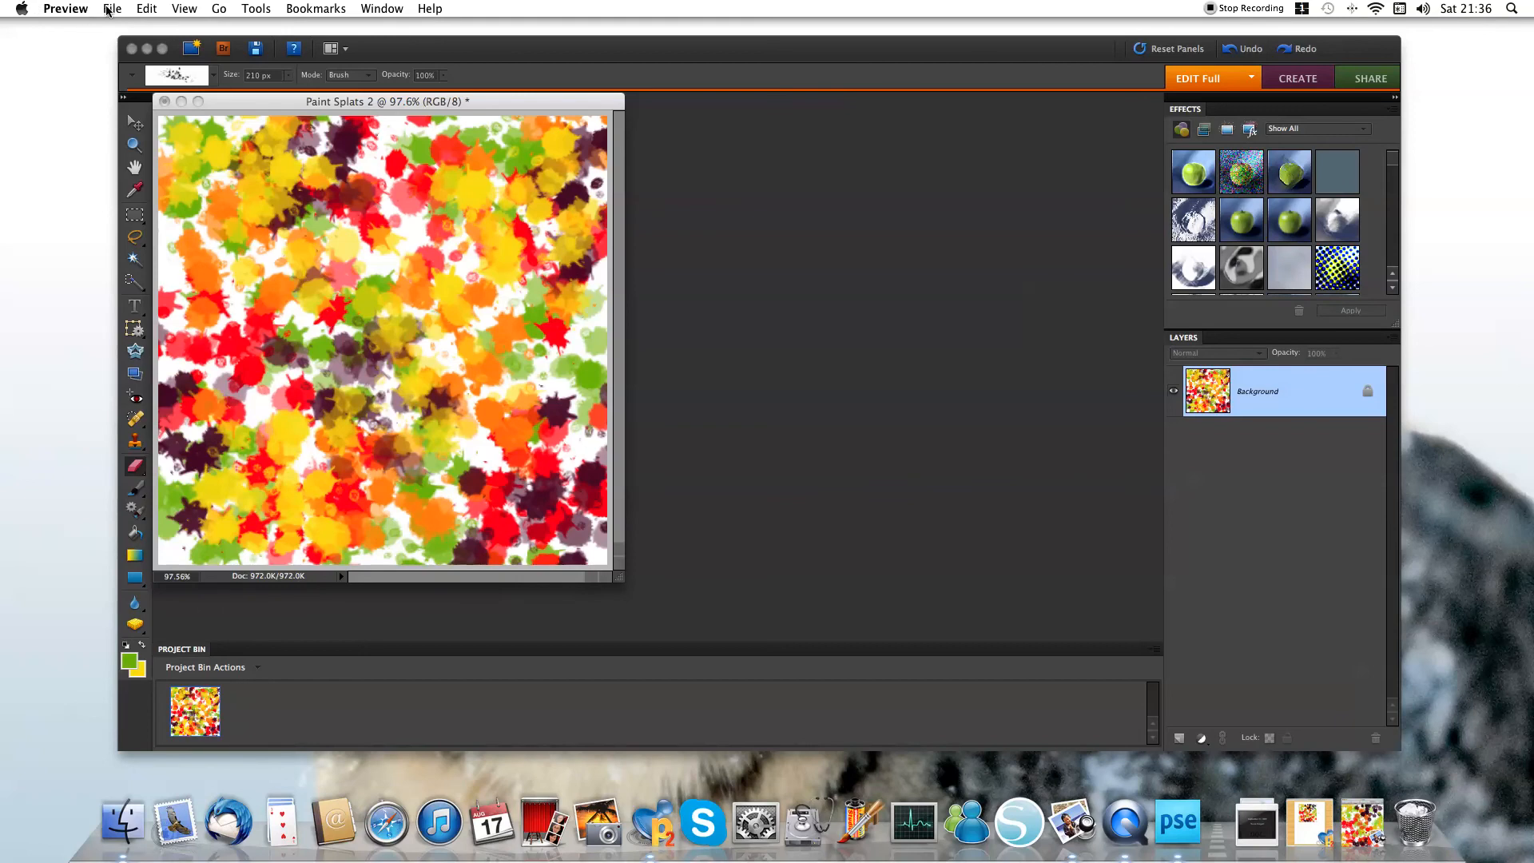
pyautogui.click(529, 53)
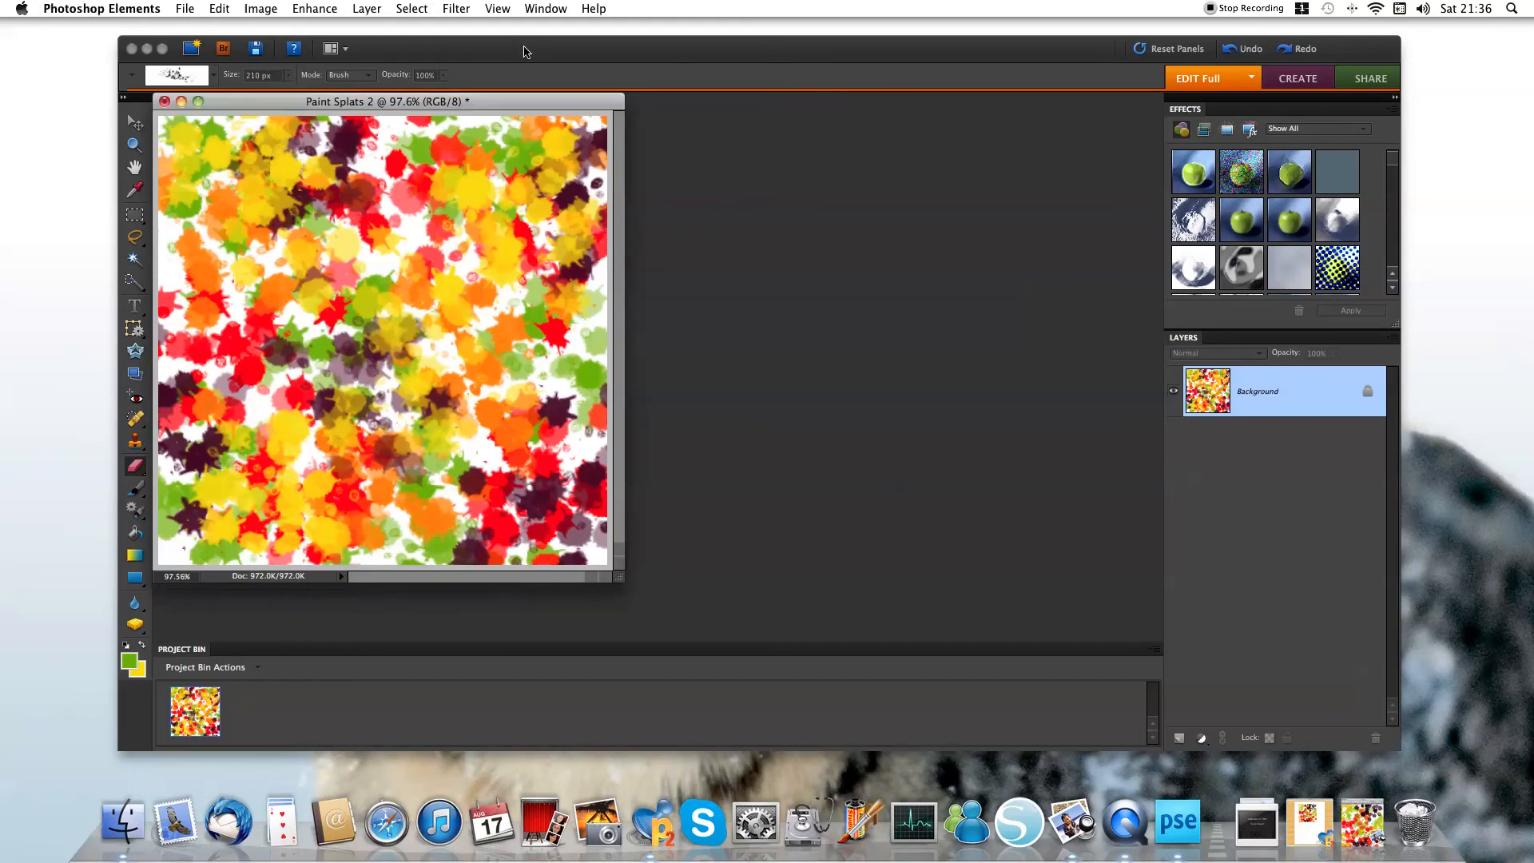
# Step: Start saving the image under a chosen location and go to the Drop Box folder inside the home folder's Public folder
pyautogui.click(189, 11)
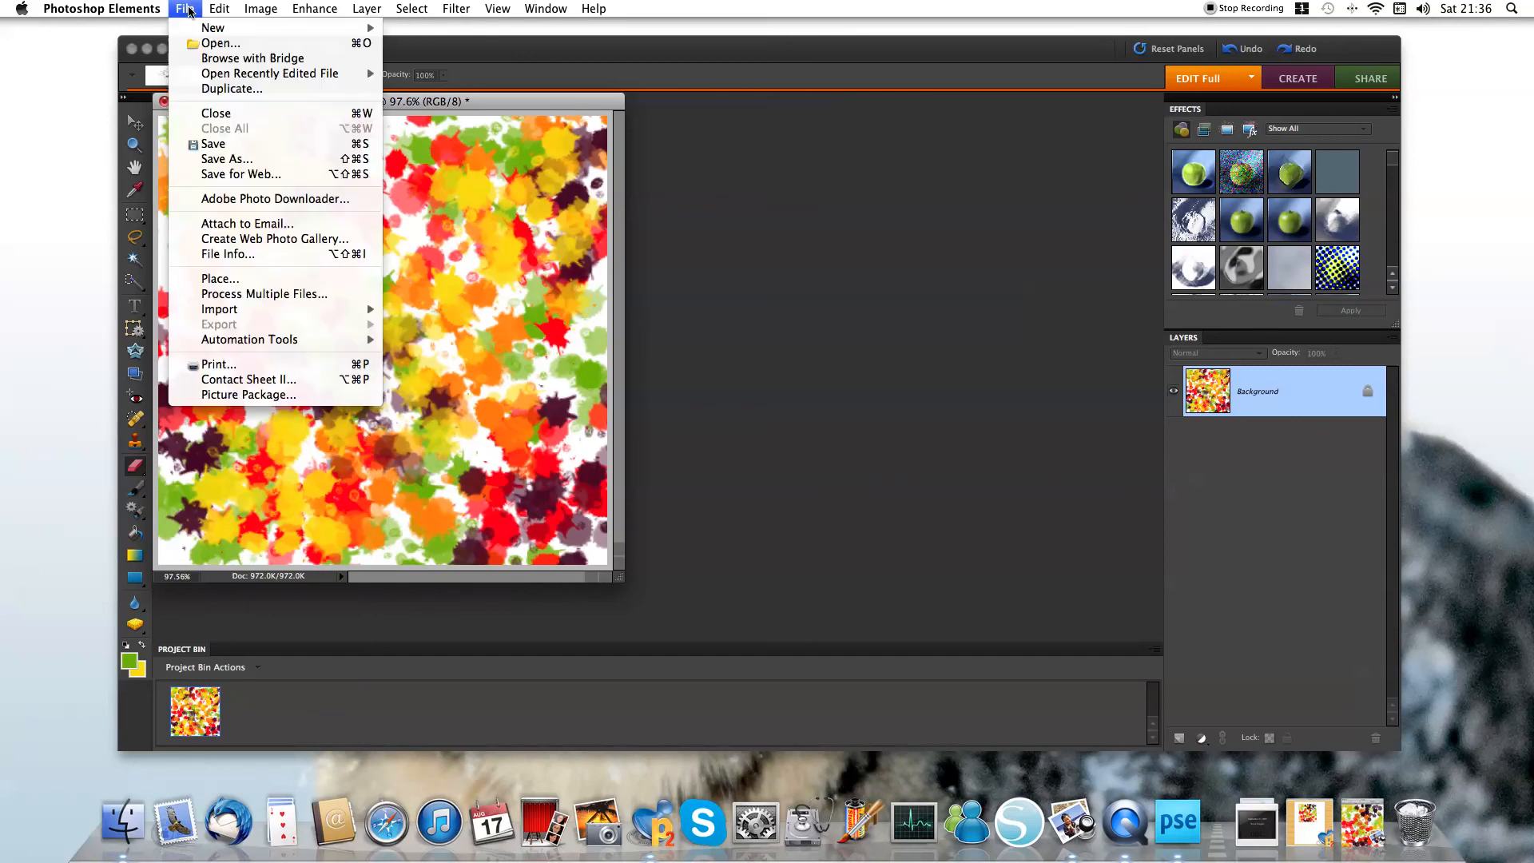
pyautogui.click(248, 163)
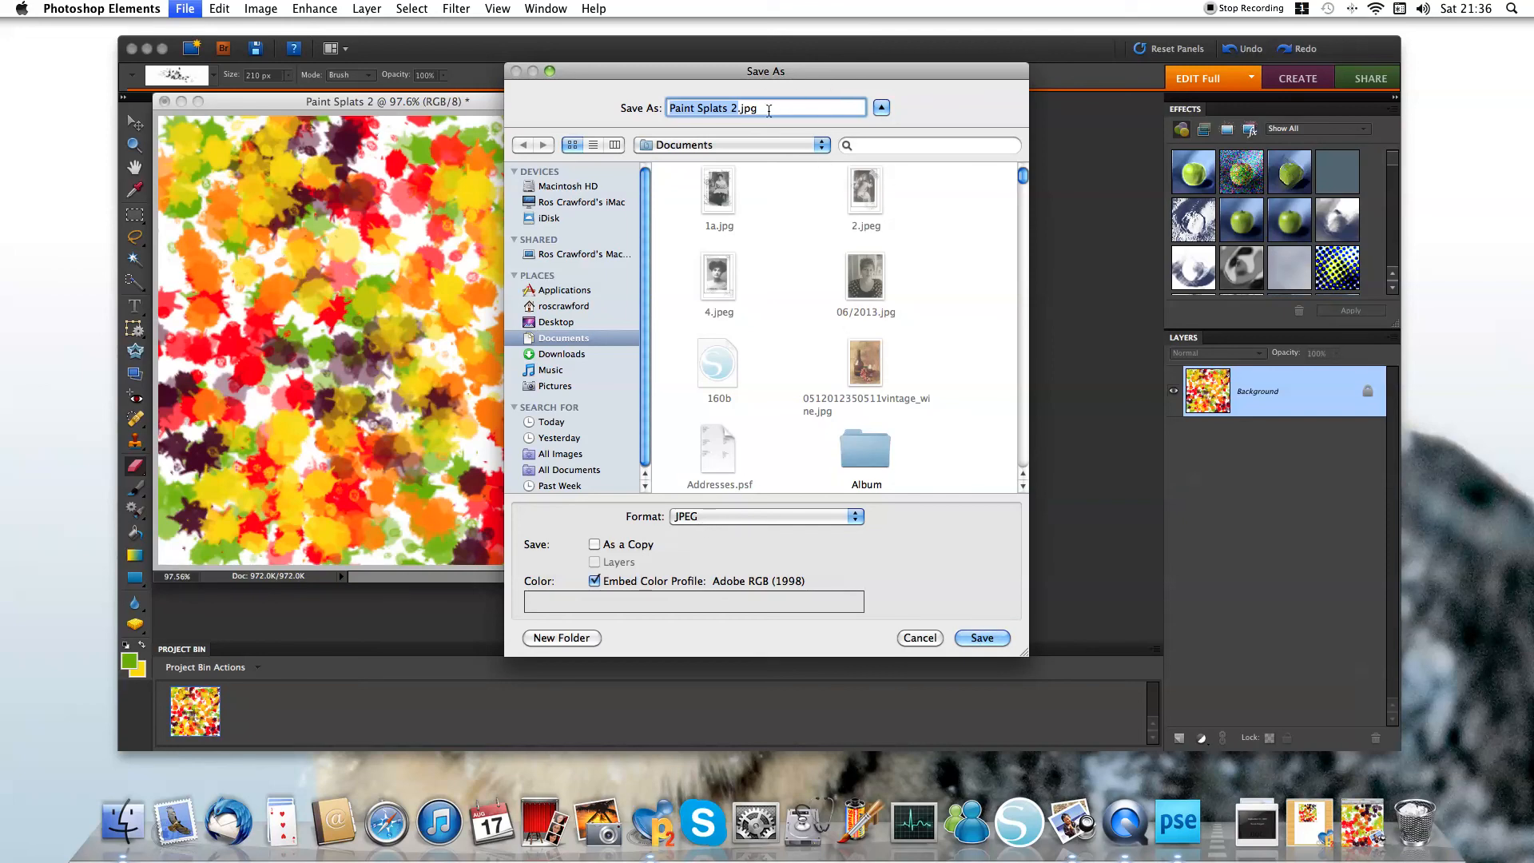
pyautogui.click(822, 145)
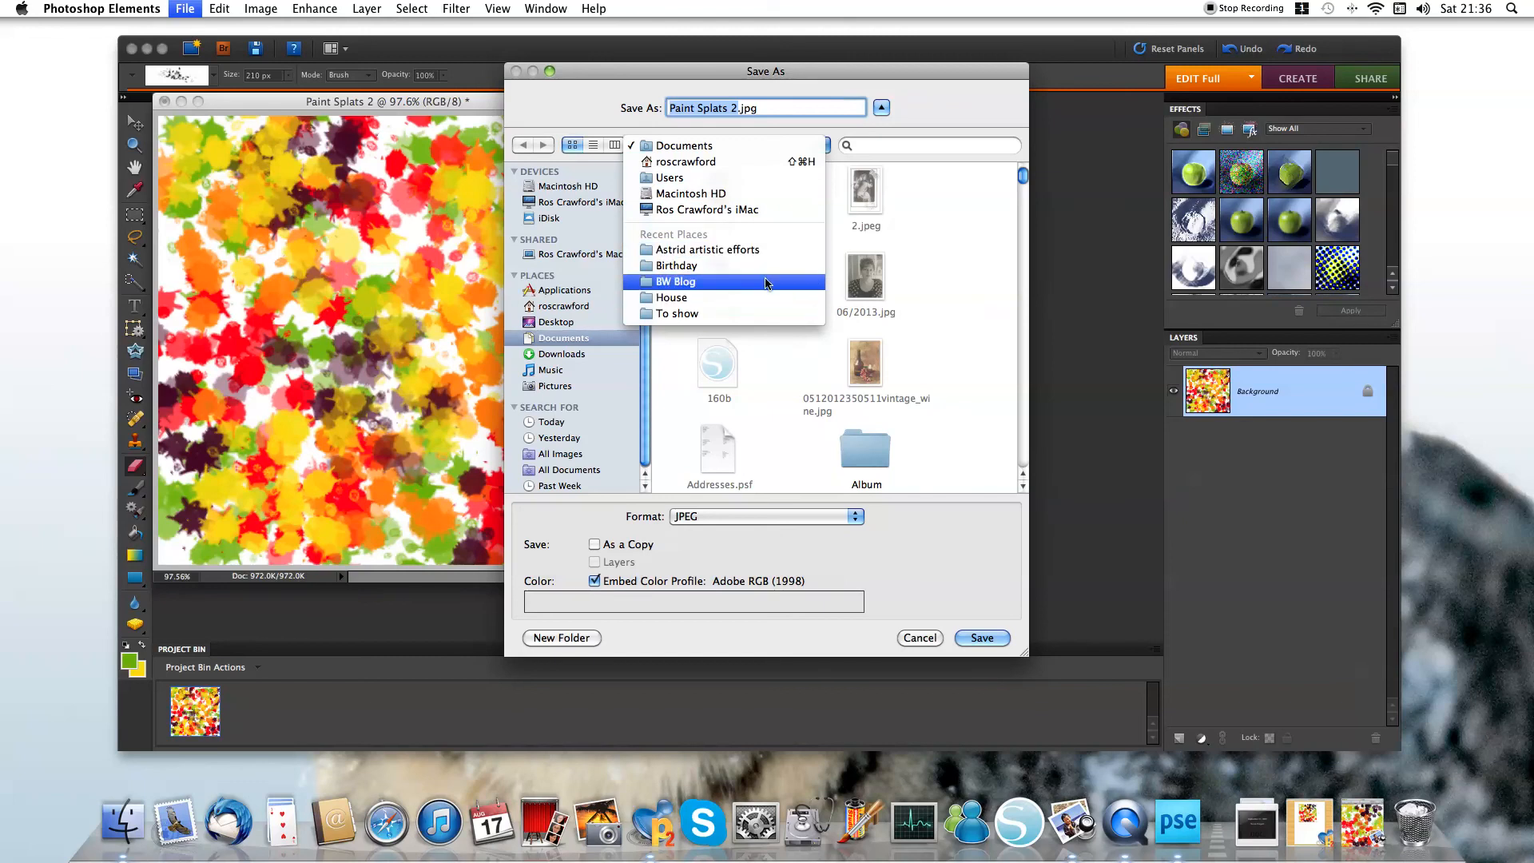
pyautogui.click(726, 146)
pyautogui.click(551, 306)
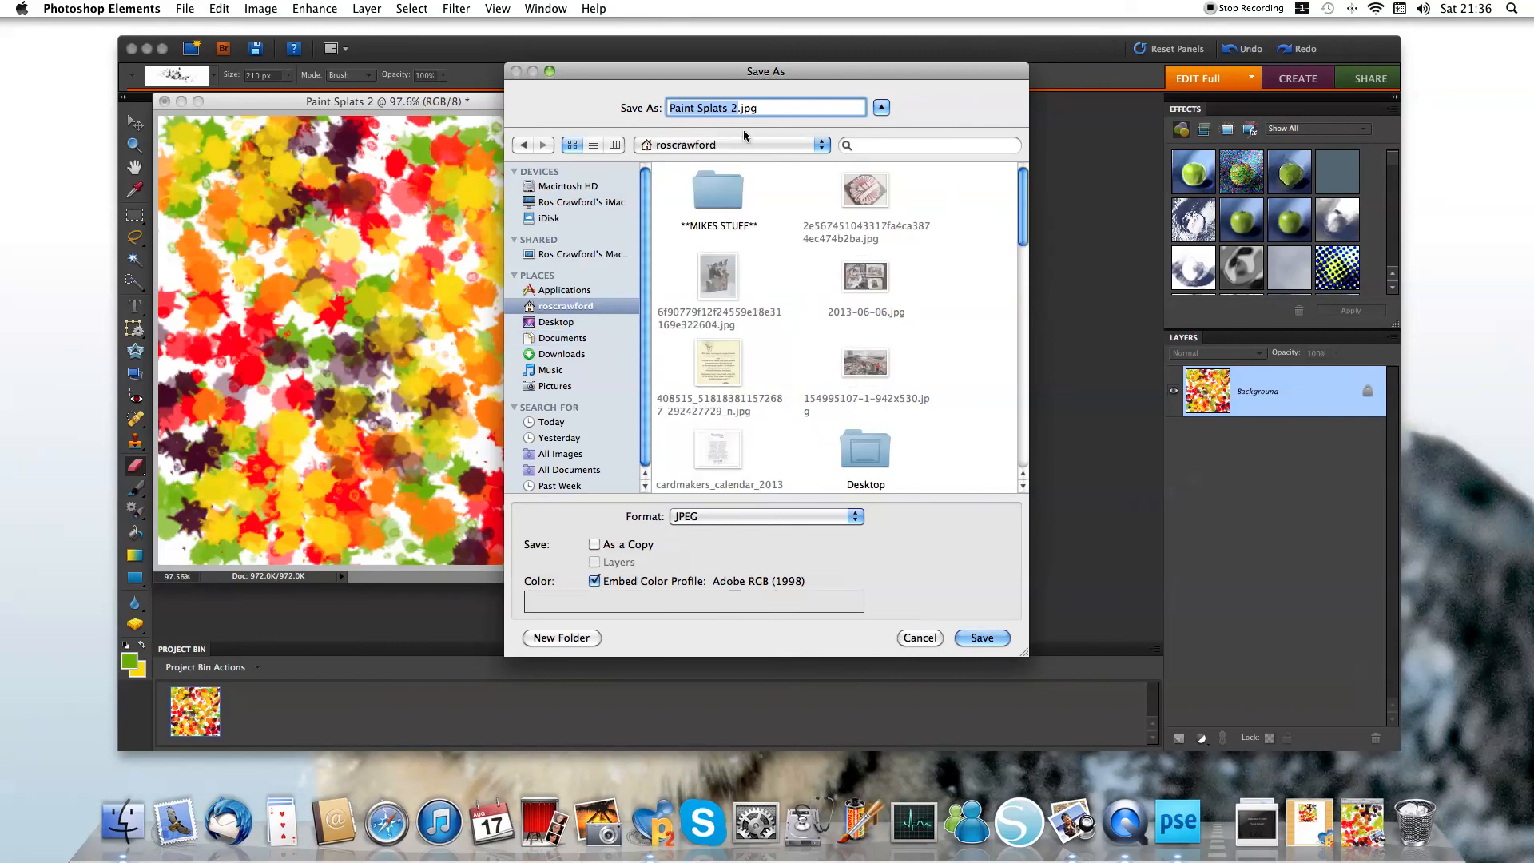
pyautogui.scroll(-5, 819, 344)
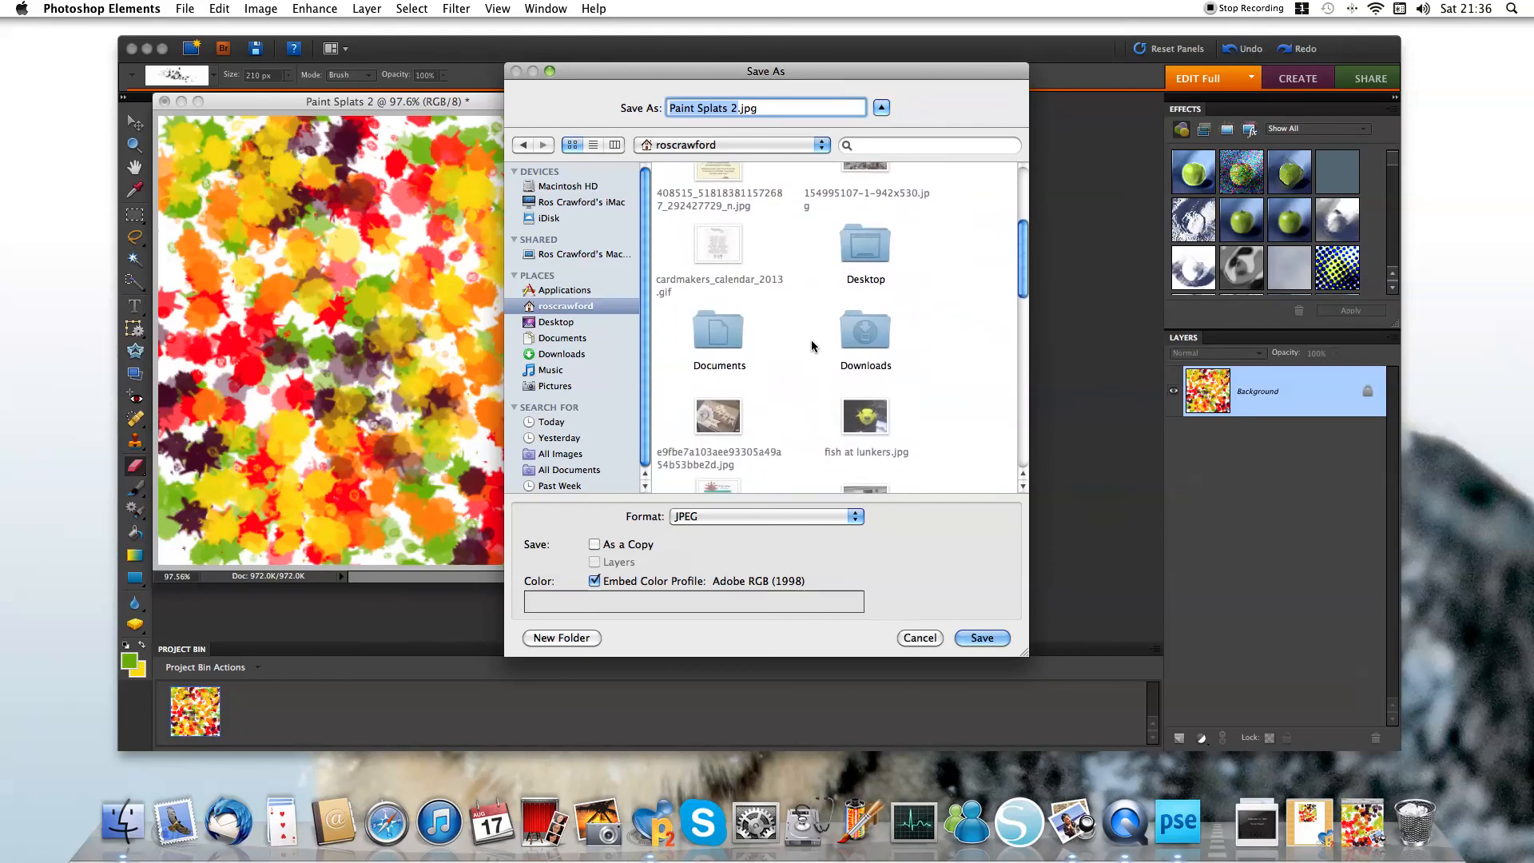
pyautogui.doubleClick(860, 348)
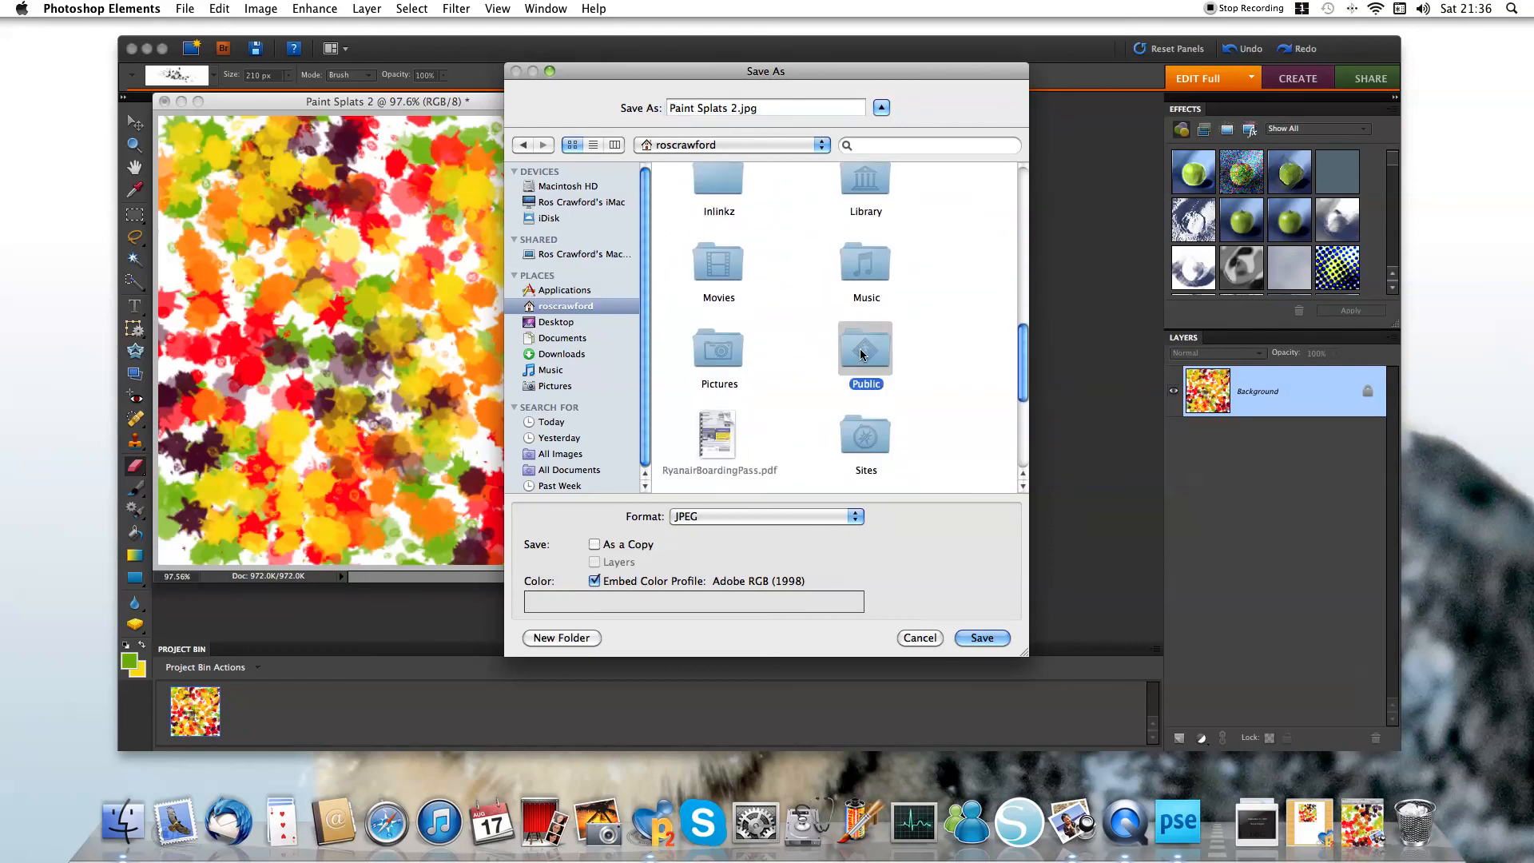
pyautogui.doubleClick(748, 234)
# Step: Save the image as Paint Splats 2.jpg in JPEG format in the backgrounds folder within Drop Box
pyautogui.scroll(-5, 777, 290)
pyautogui.scroll(-5, 778, 293)
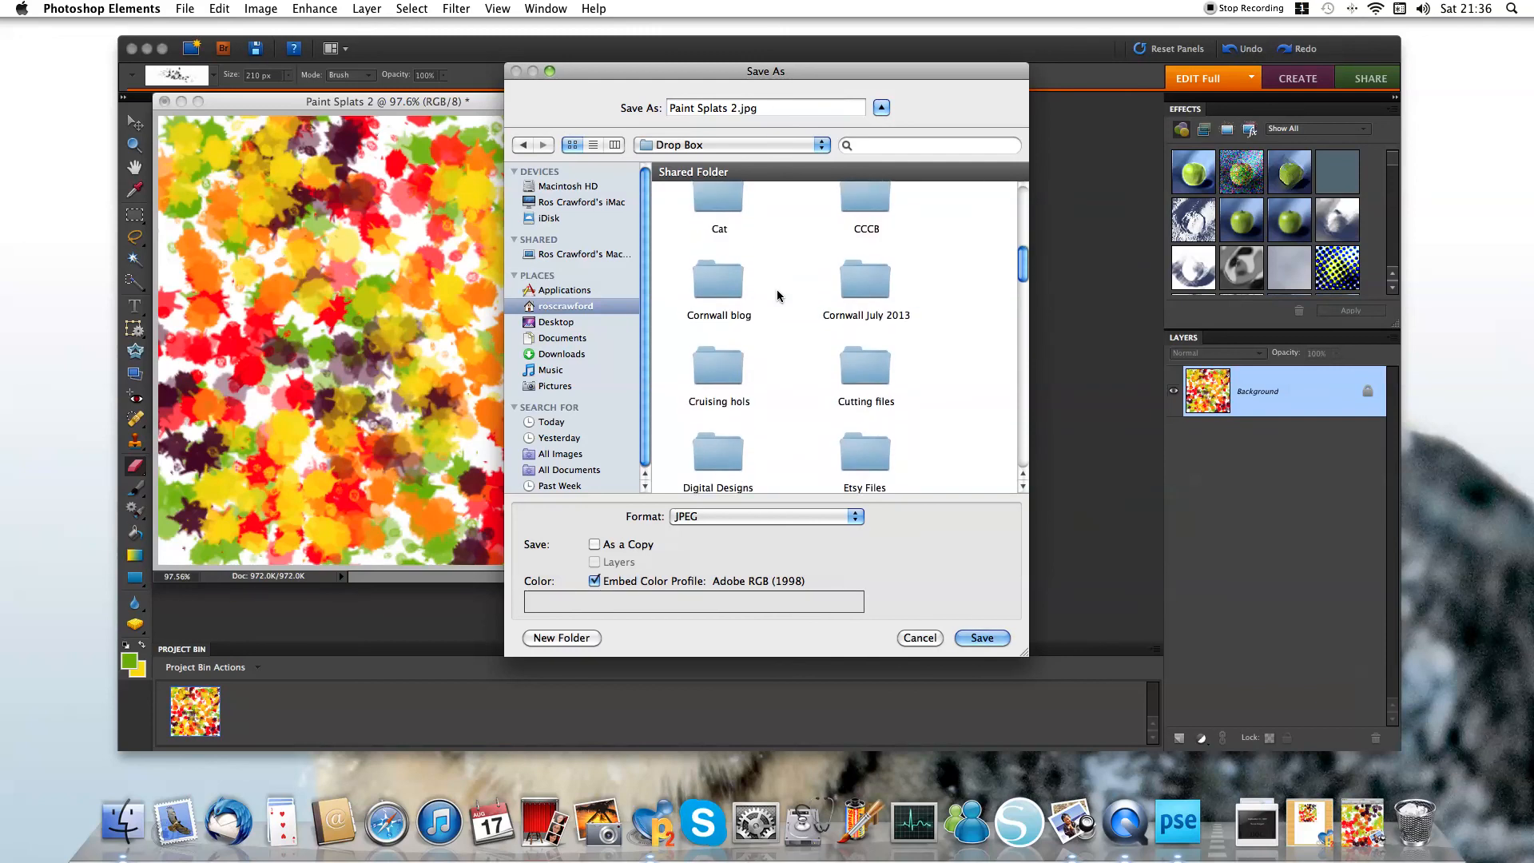
pyautogui.scroll(-5, 776, 296)
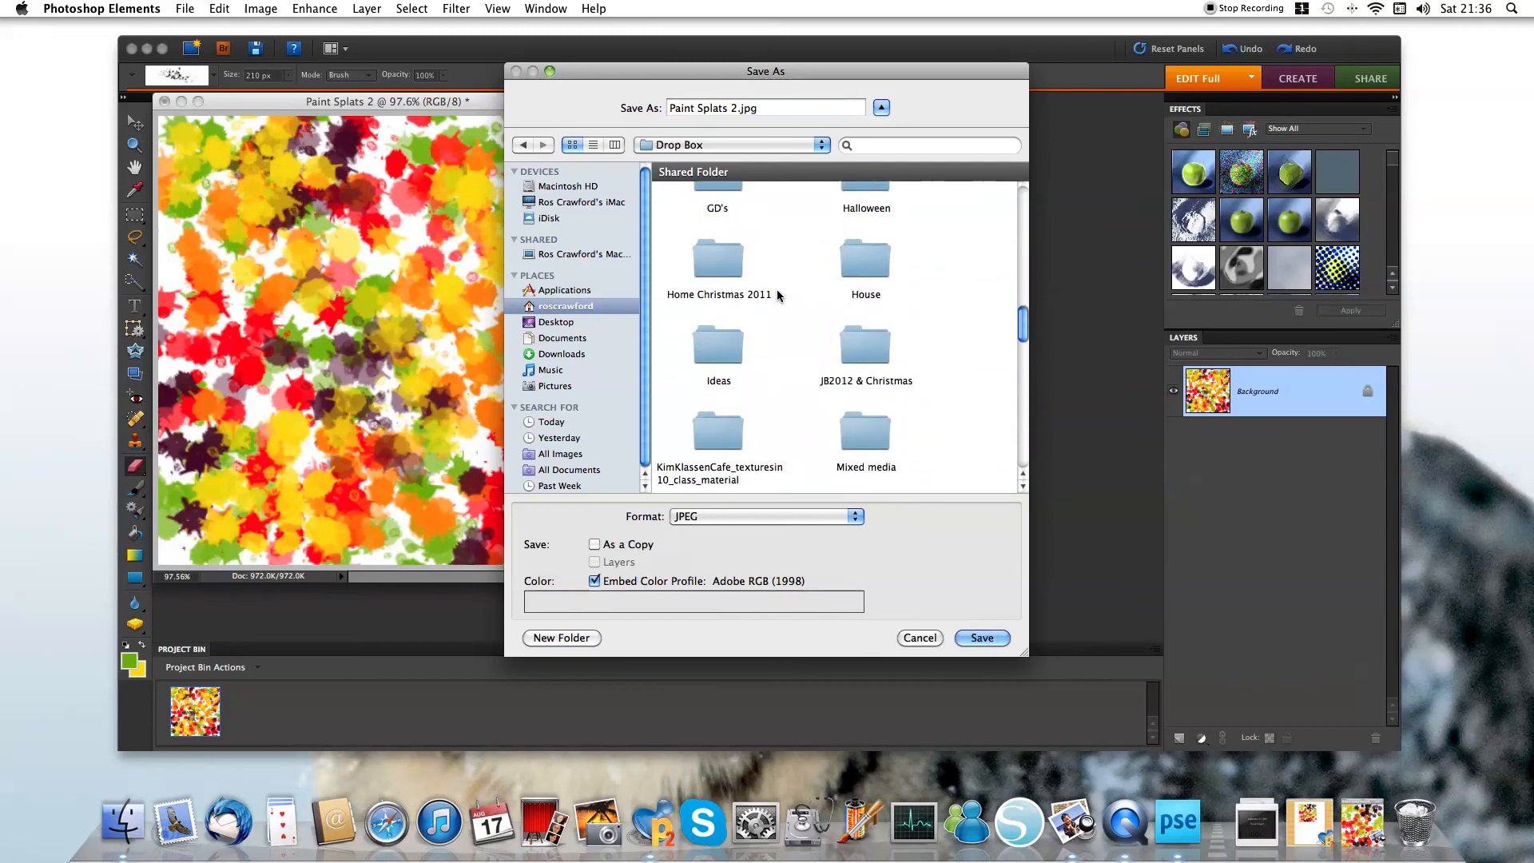
pyautogui.scroll(6, 776, 296)
pyautogui.scroll(5, 777, 296)
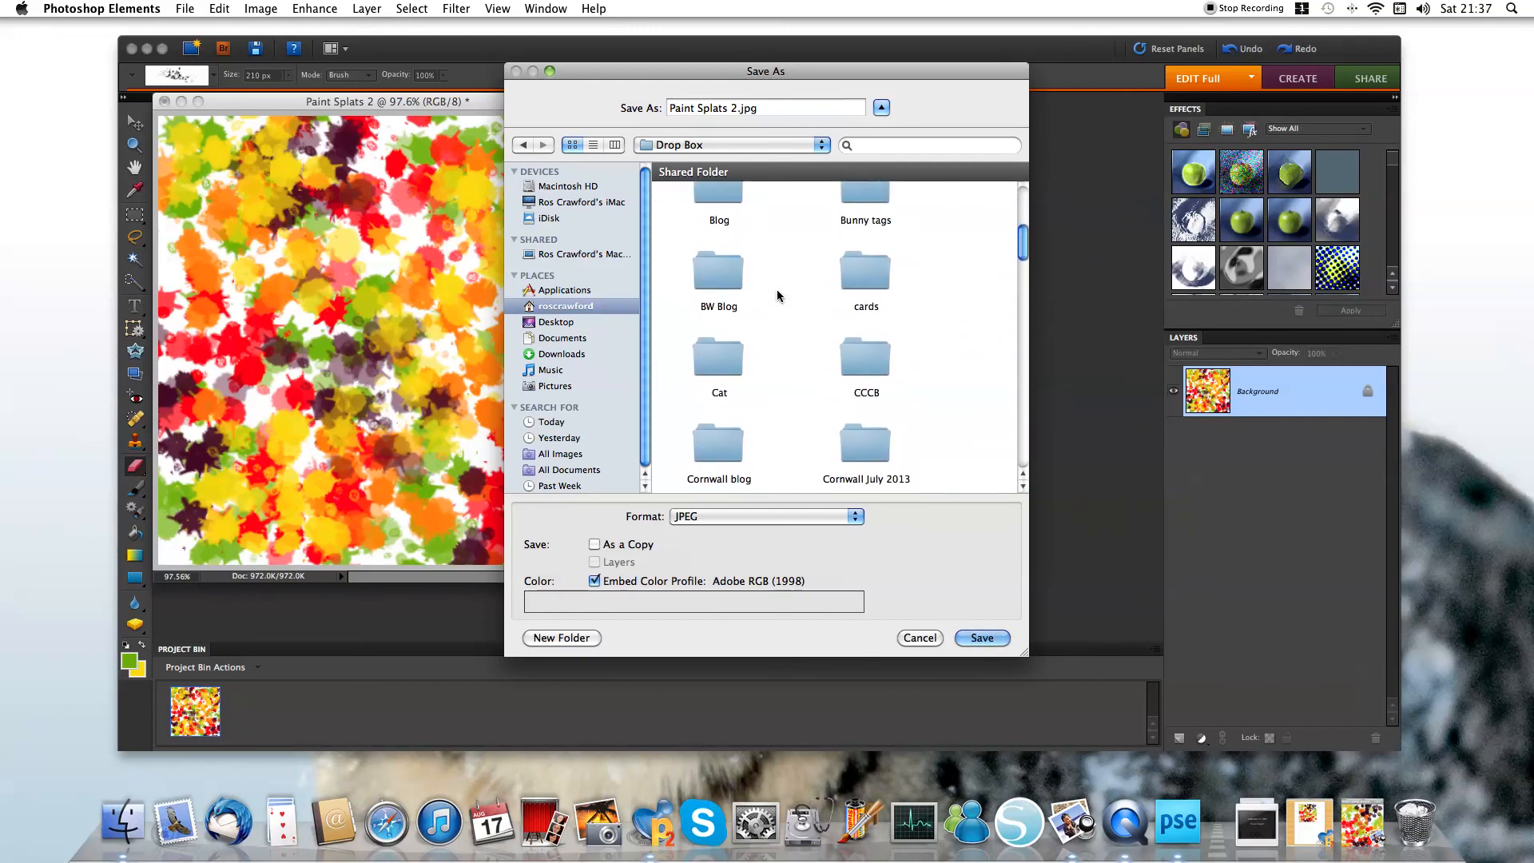
pyautogui.scroll(2, 777, 289)
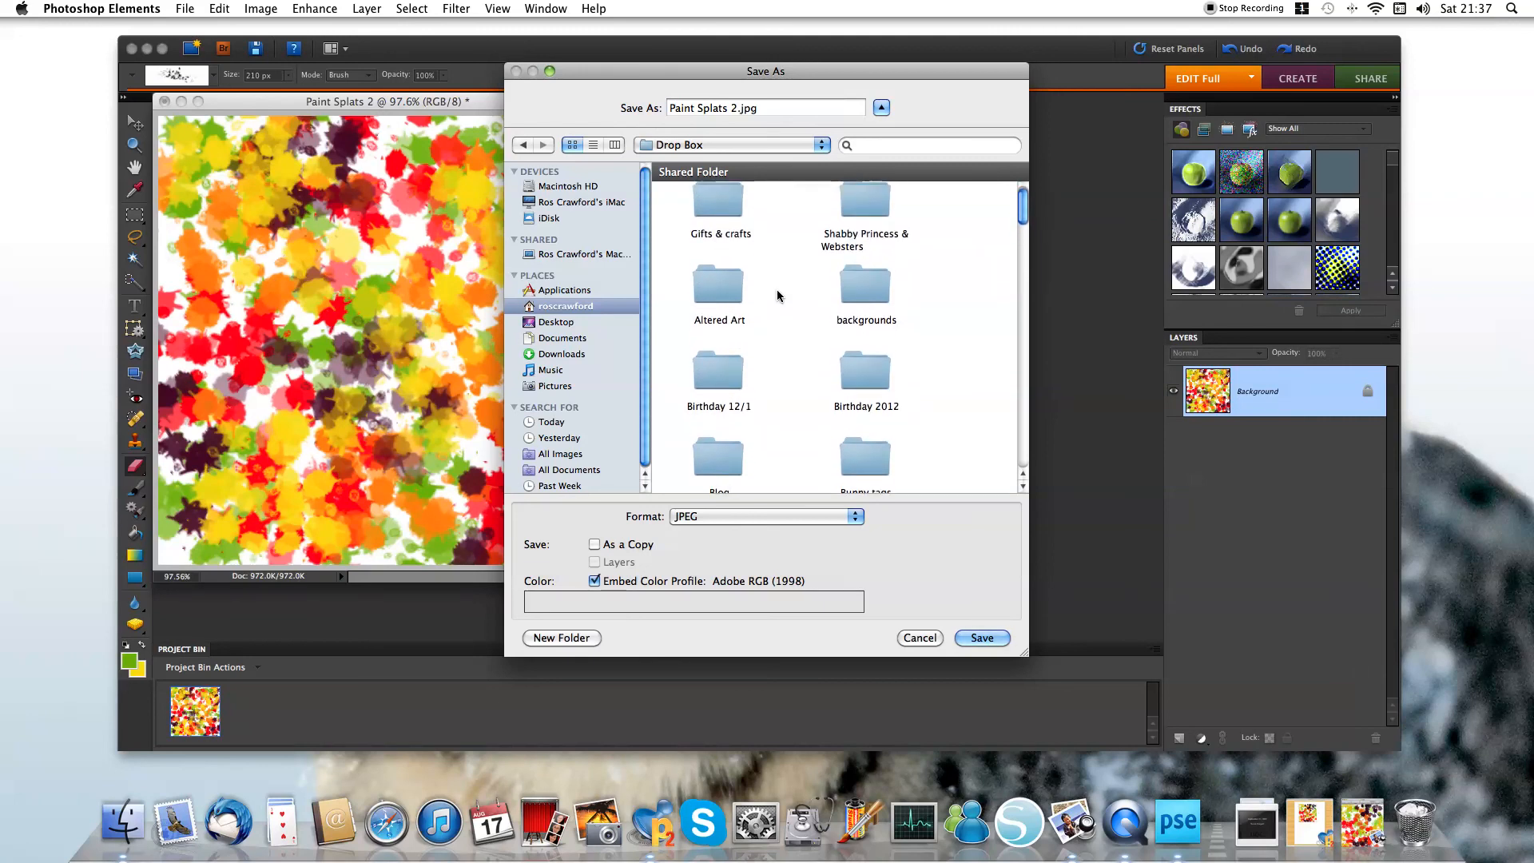
pyautogui.doubleClick(846, 281)
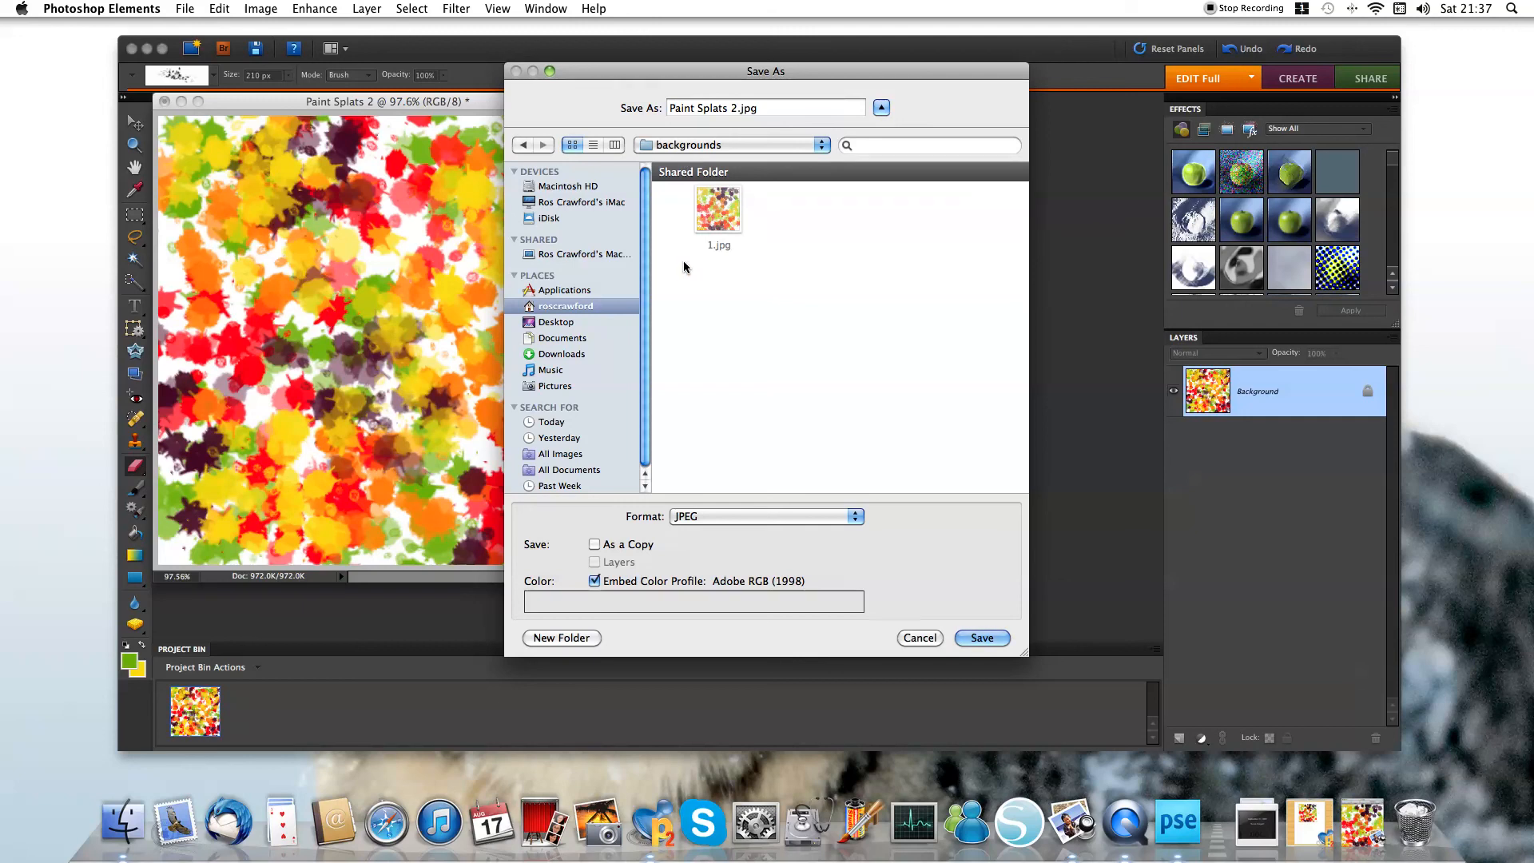
pyautogui.click(983, 638)
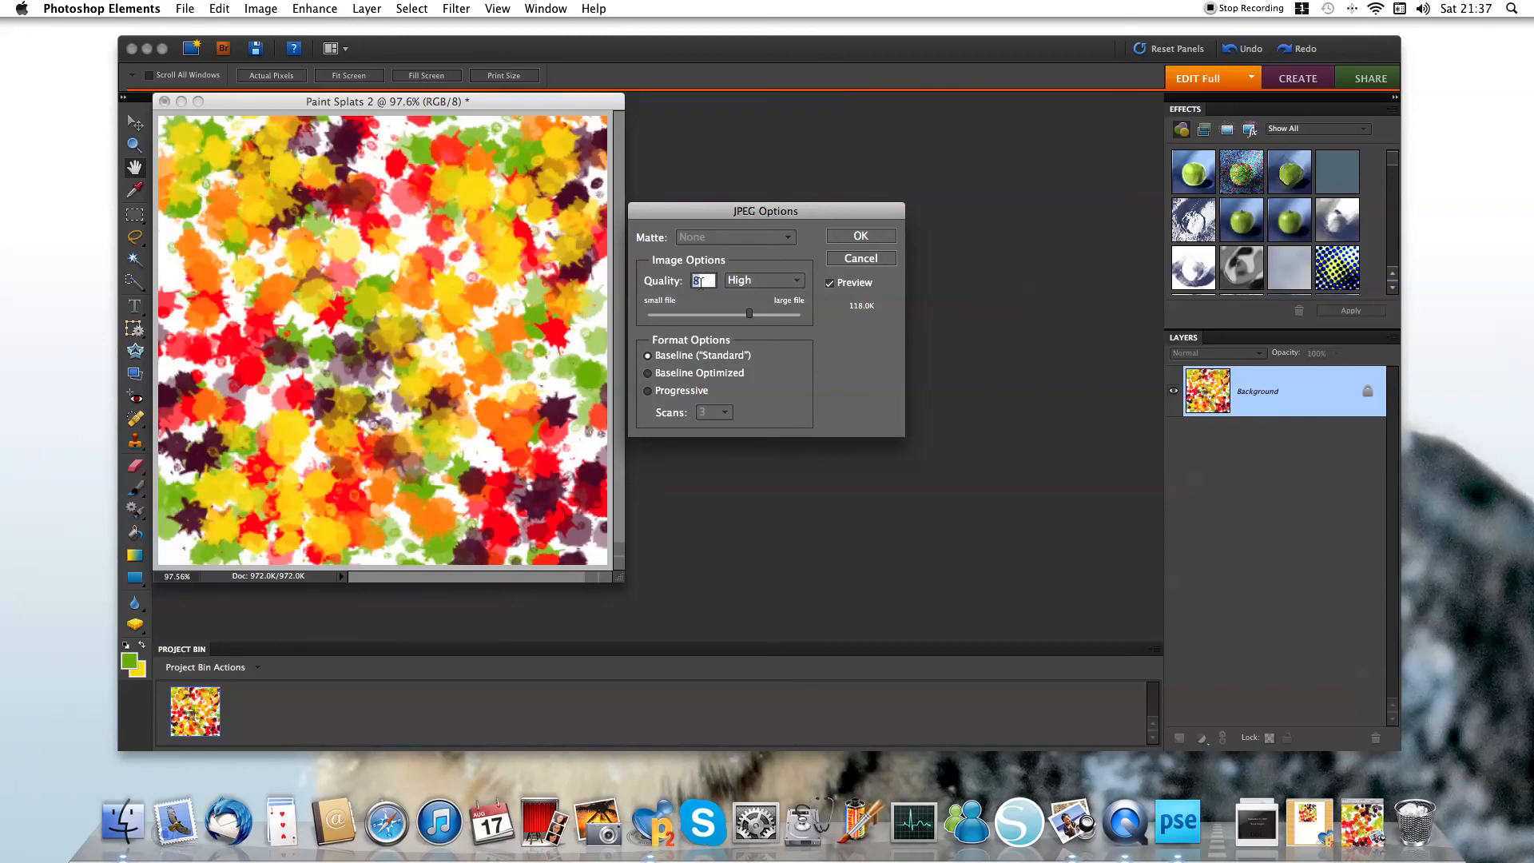
# Step: Finish saving the JPEG at High quality and close both the image and the Photoshop Elements window
pyautogui.click(799, 281)
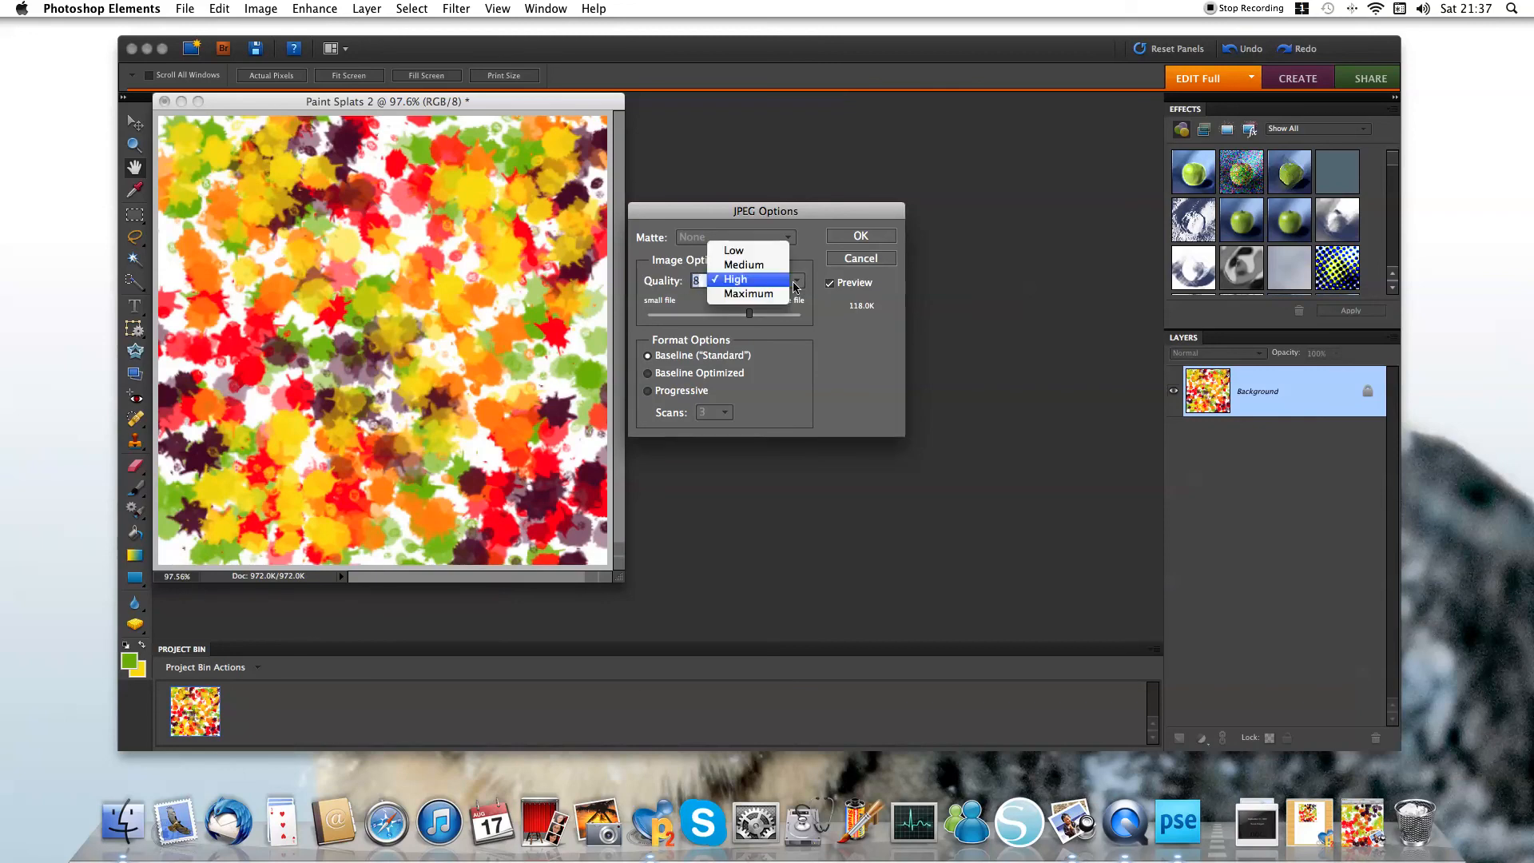
pyautogui.click(753, 272)
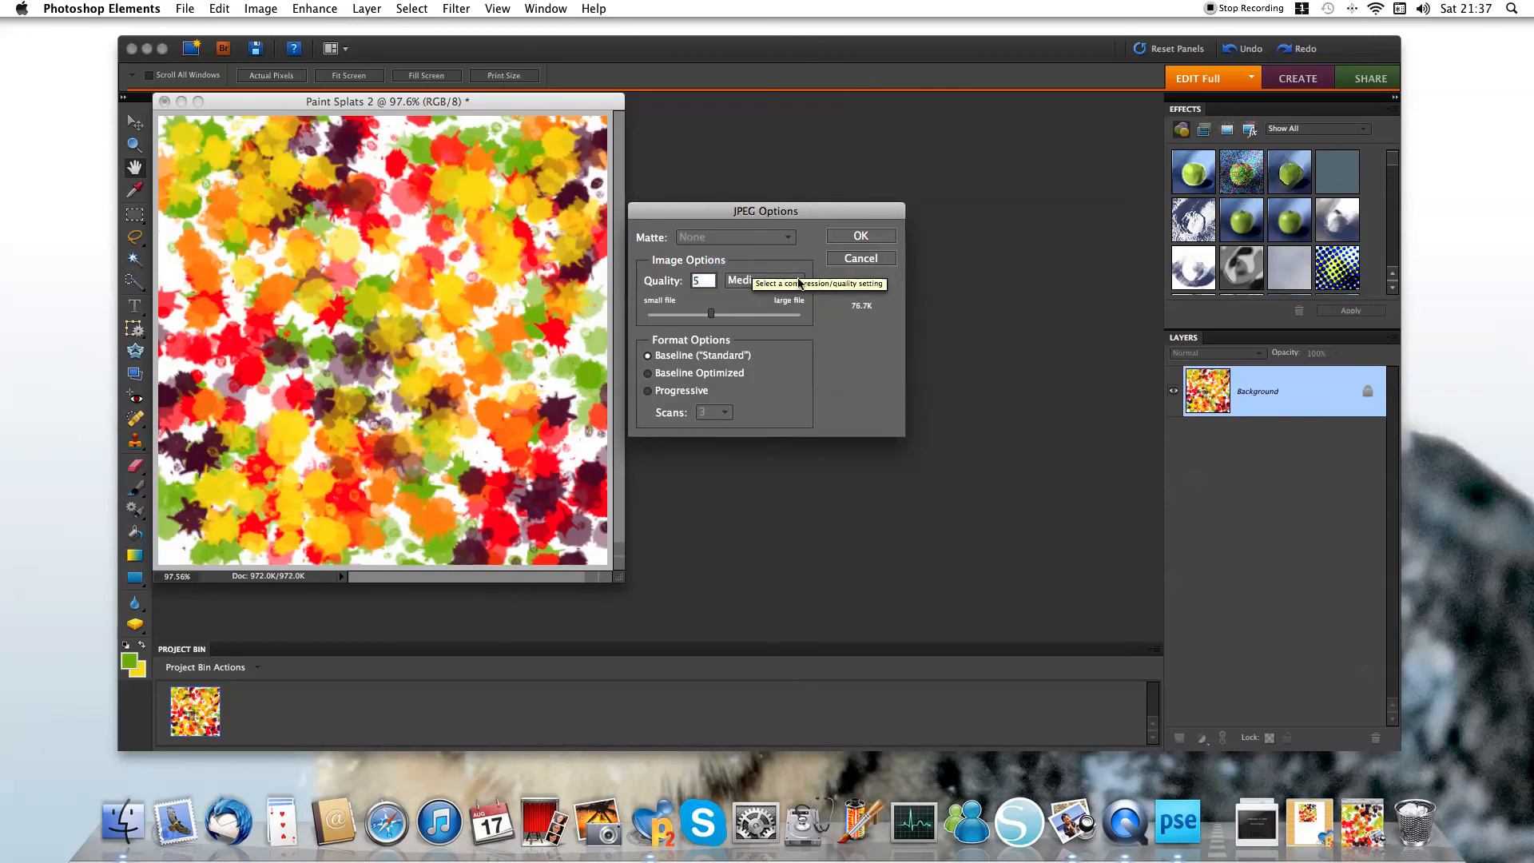
pyautogui.click(798, 281)
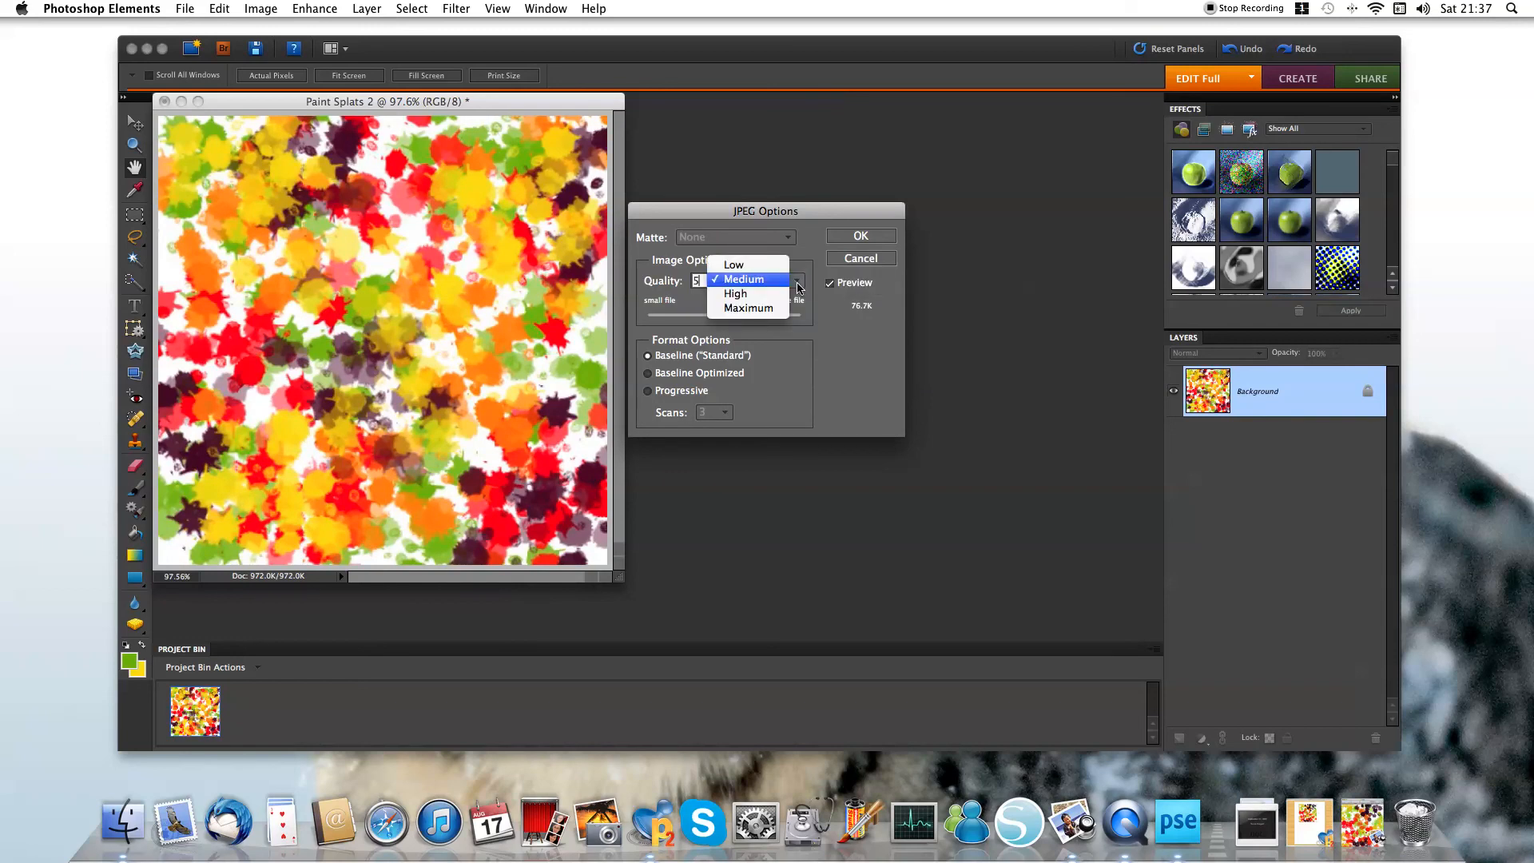
pyautogui.click(751, 293)
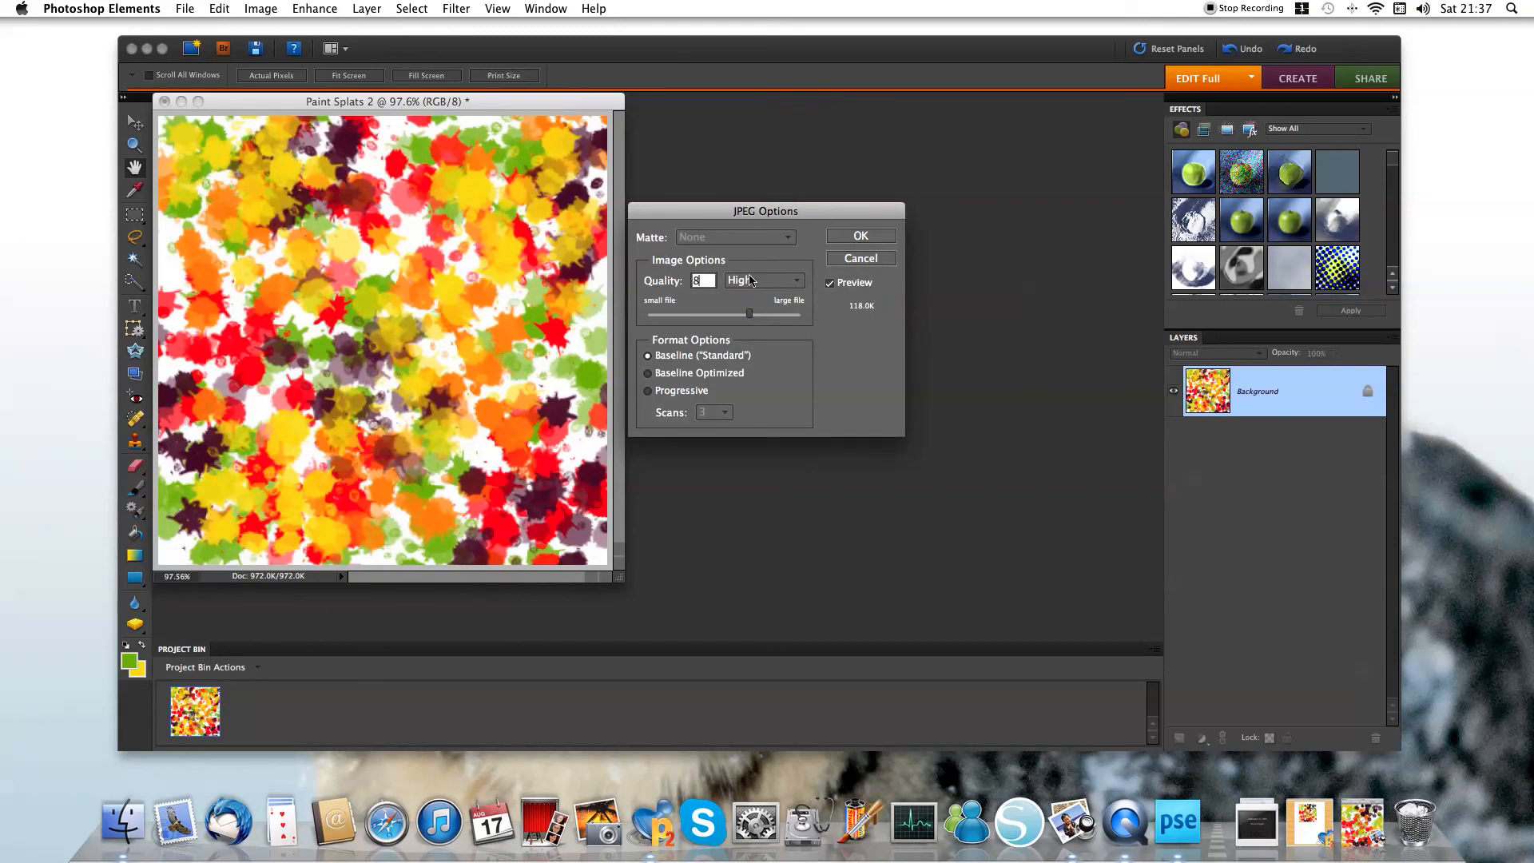
pyautogui.click(871, 239)
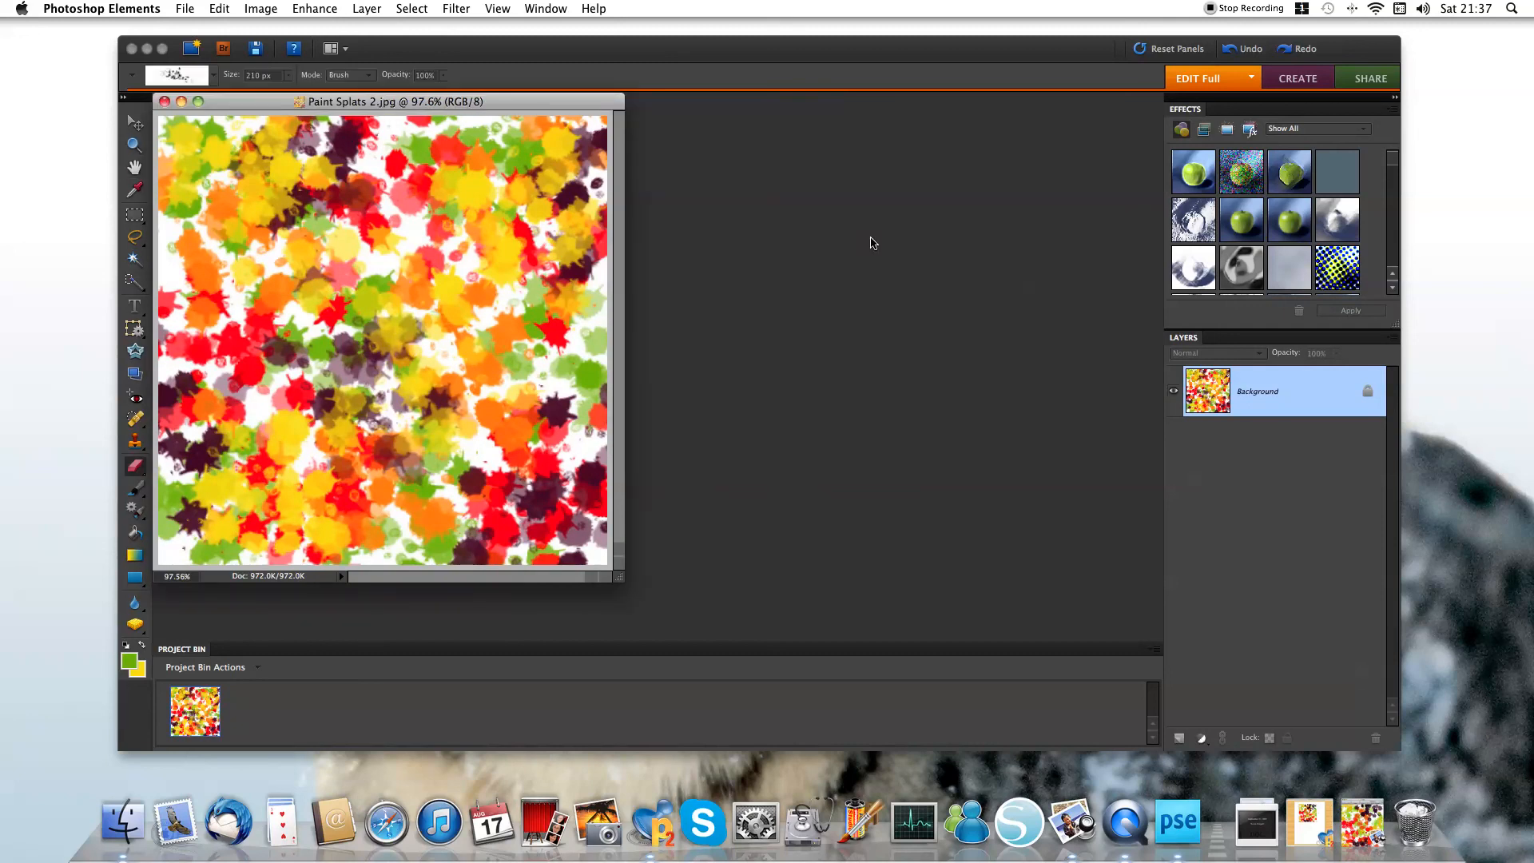
pyautogui.click(165, 102)
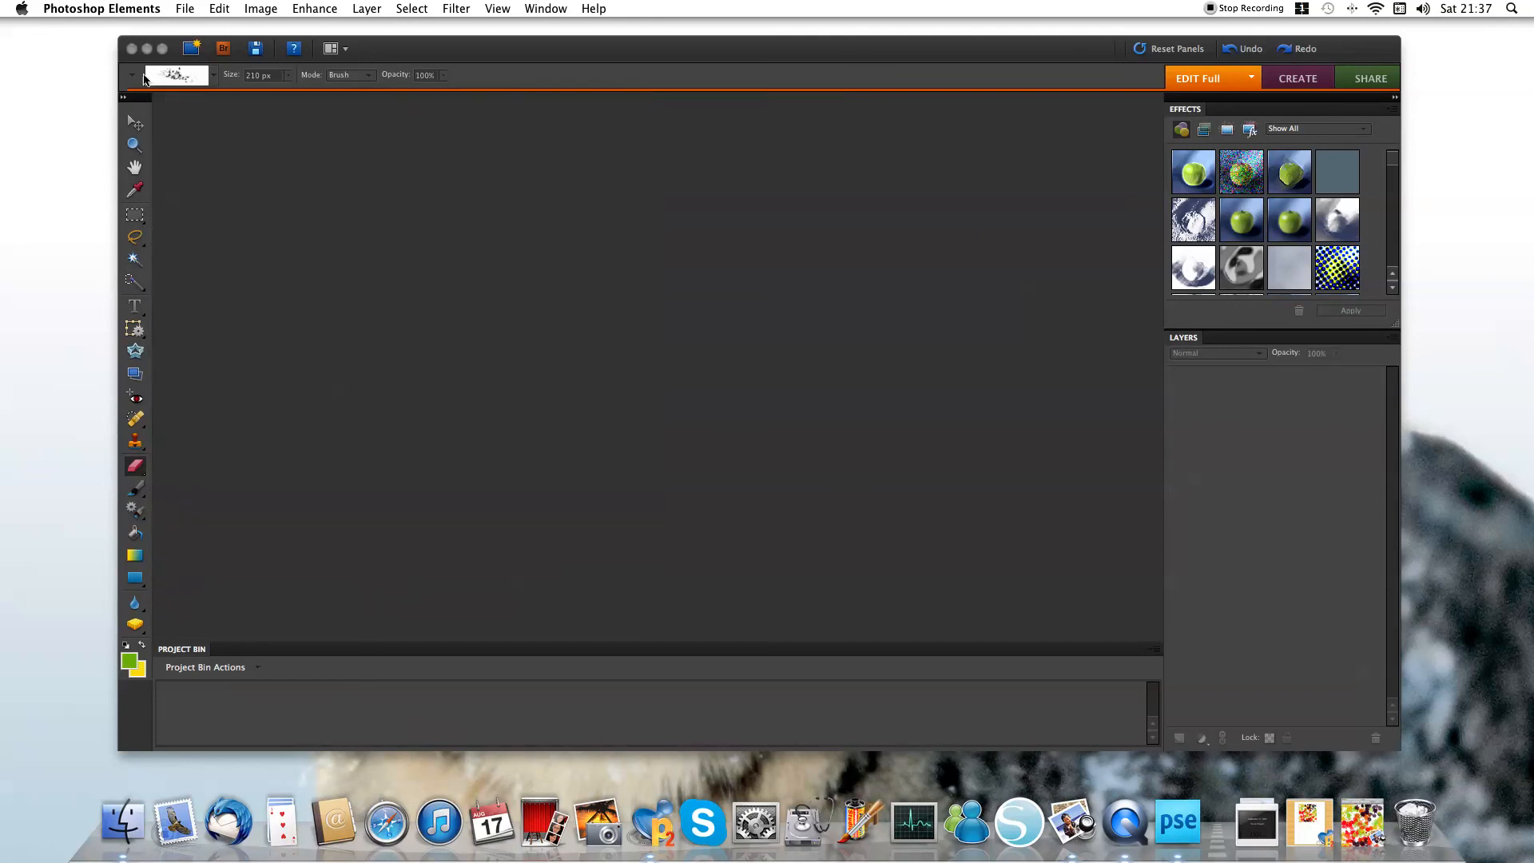
pyautogui.click(132, 50)
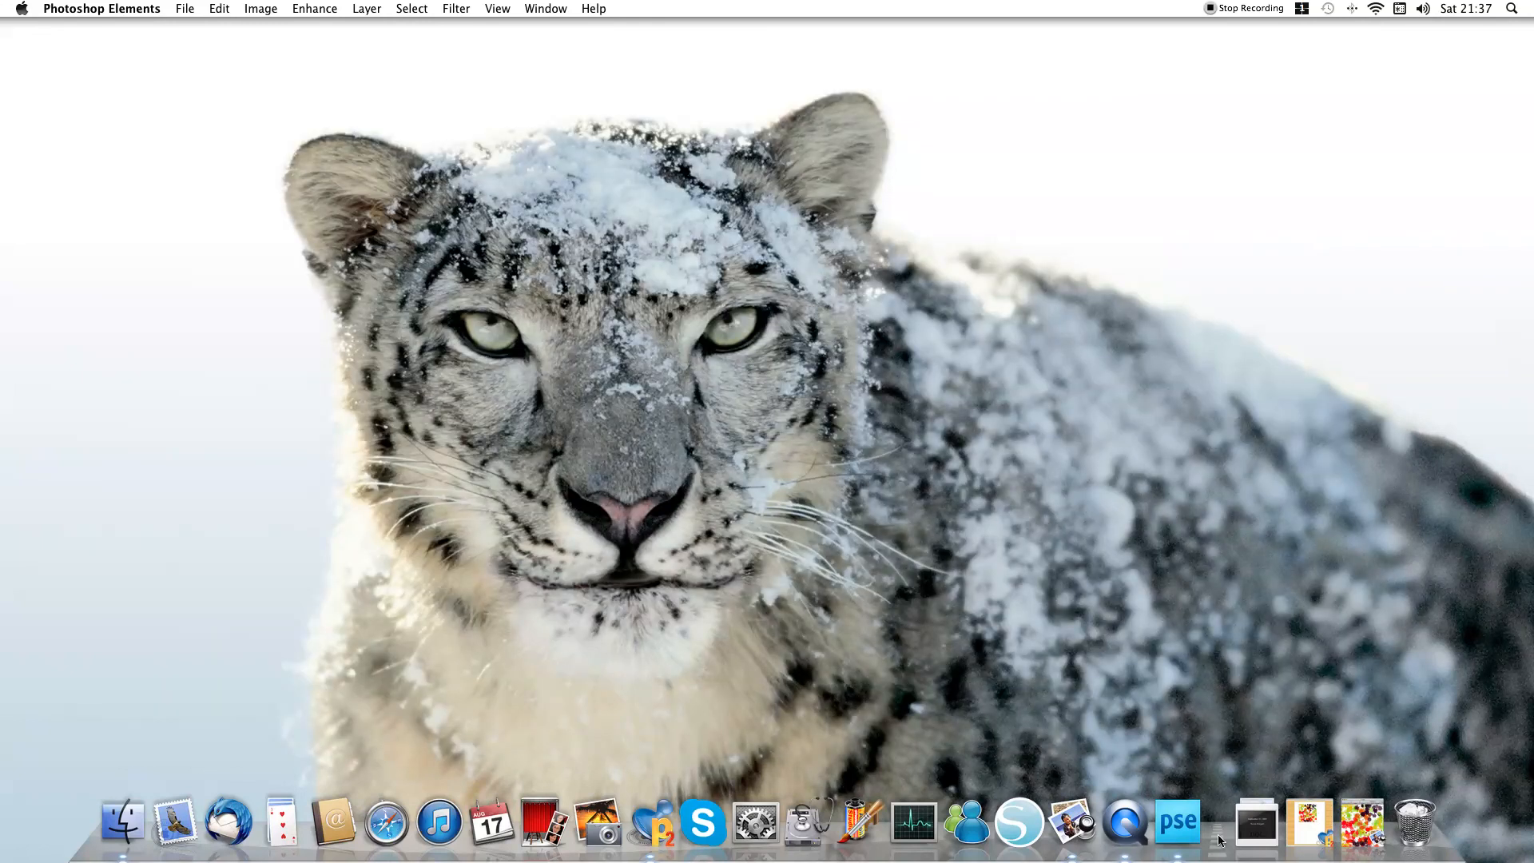
# Step: In Finder, open Paint Splats 2.jpg from the backgrounds folder inside Public's Drop Box and shift its Preview window slightly
pyautogui.click(120, 823)
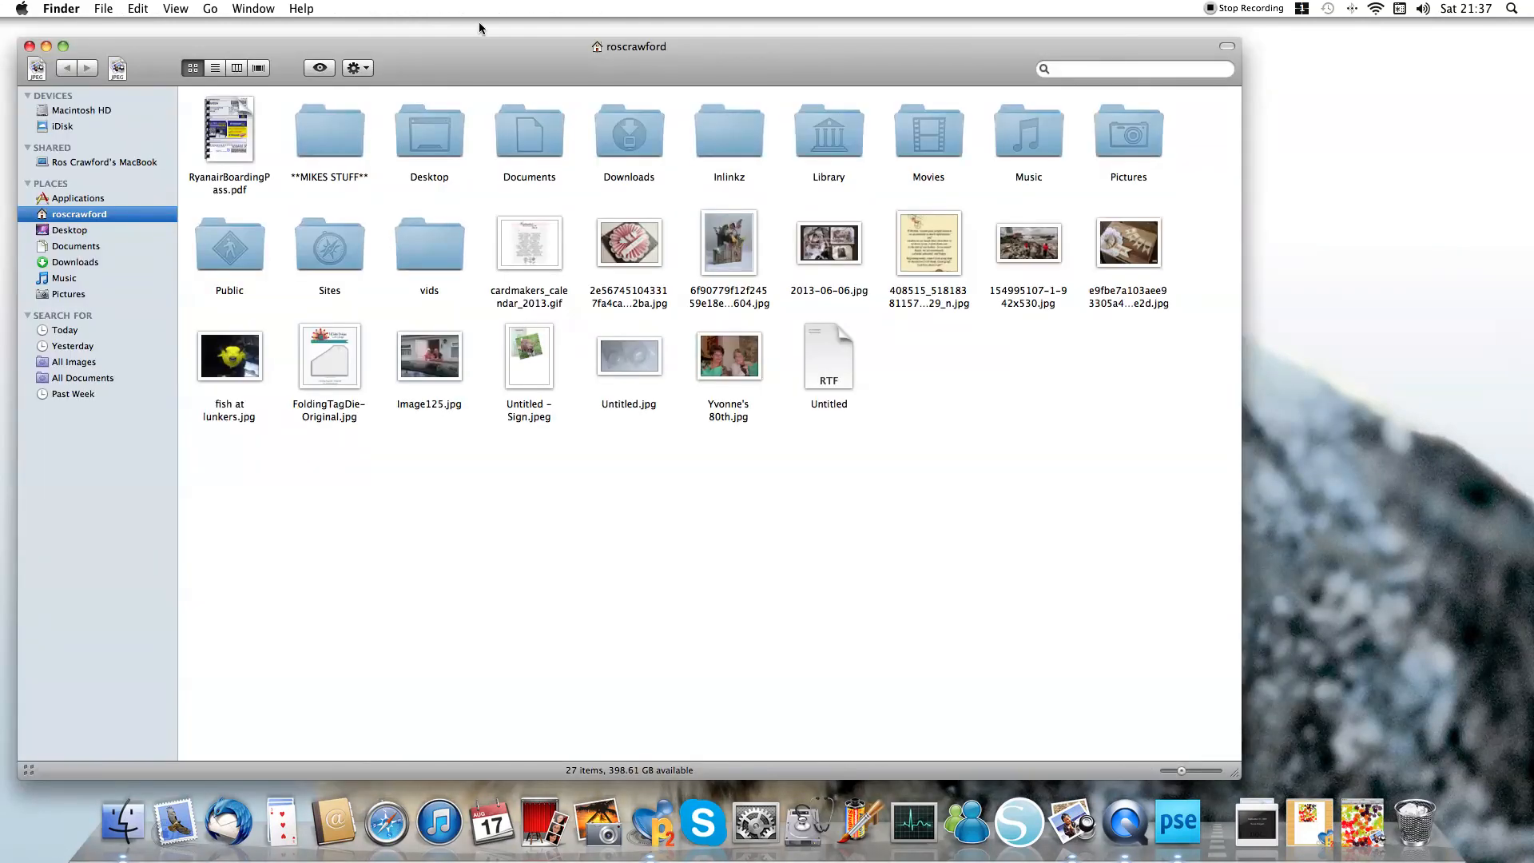
pyautogui.doubleClick(230, 247)
pyautogui.click(262, 192)
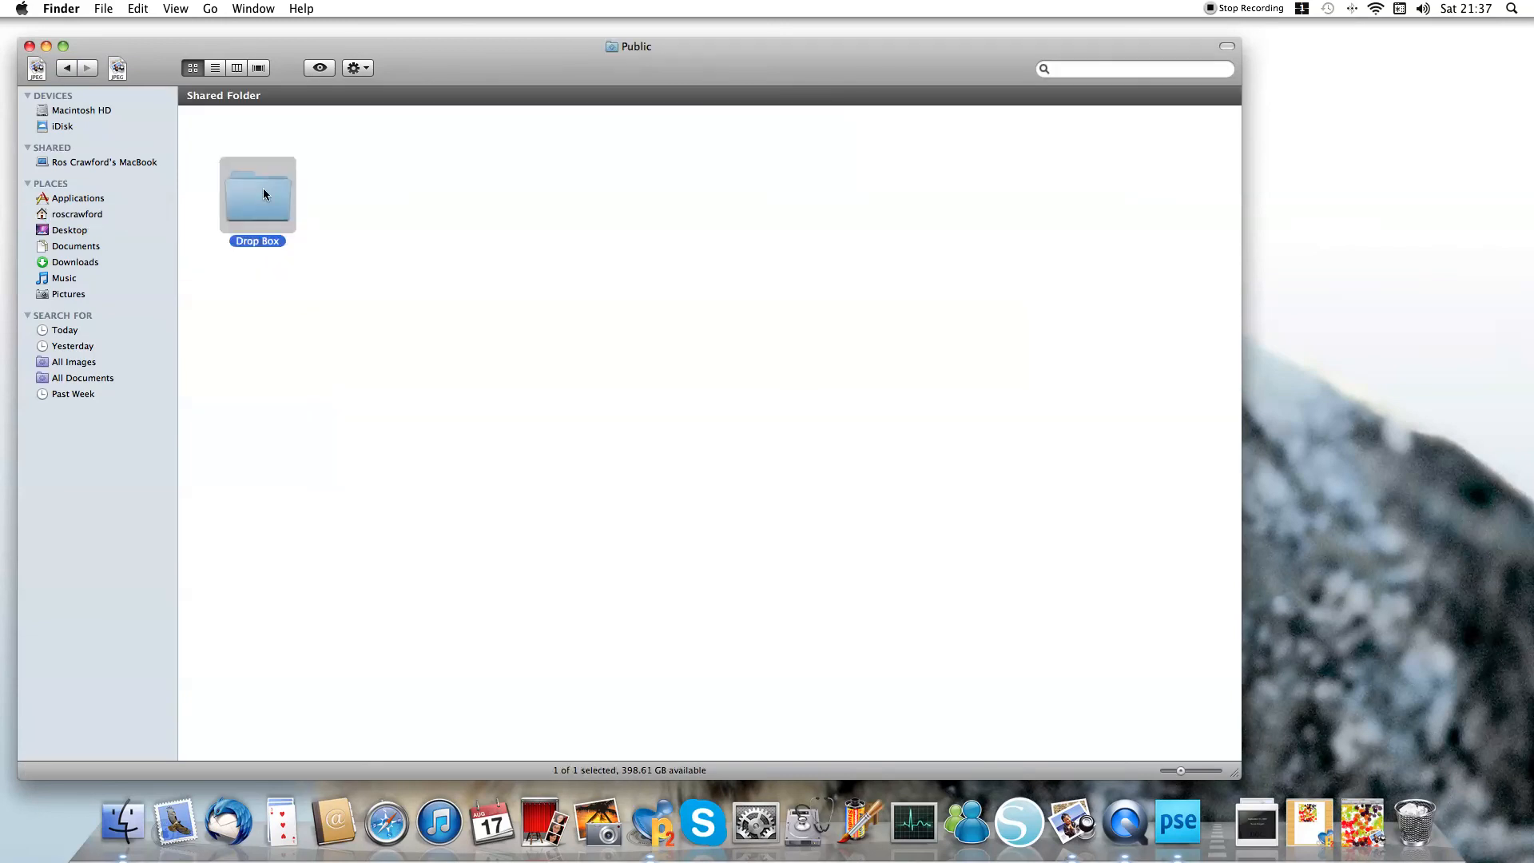
pyautogui.doubleClick(264, 193)
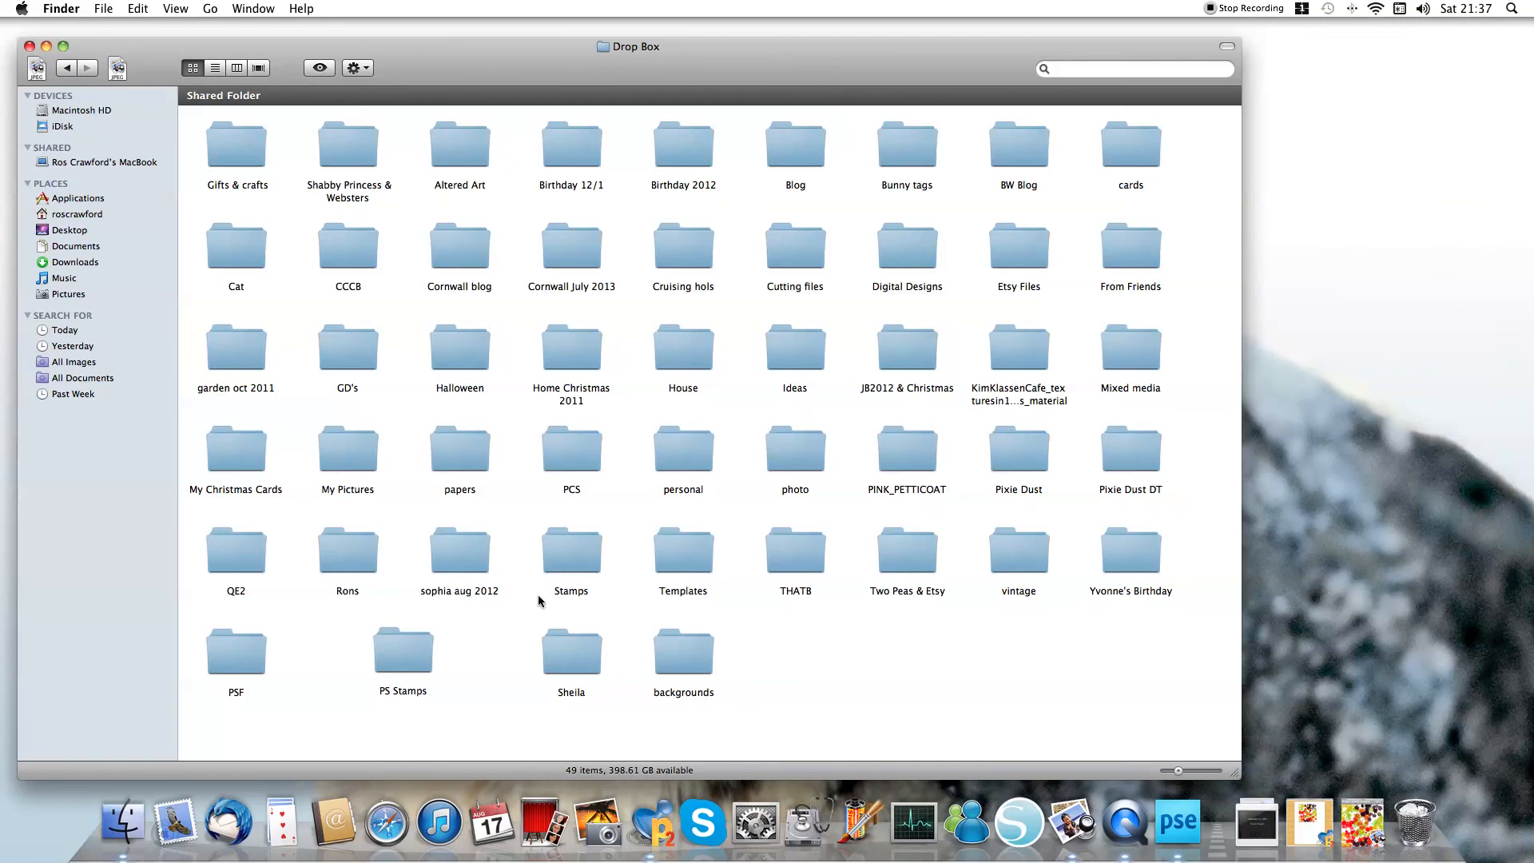
pyautogui.click(656, 662)
pyautogui.doubleClick(655, 663)
pyautogui.doubleClick(319, 176)
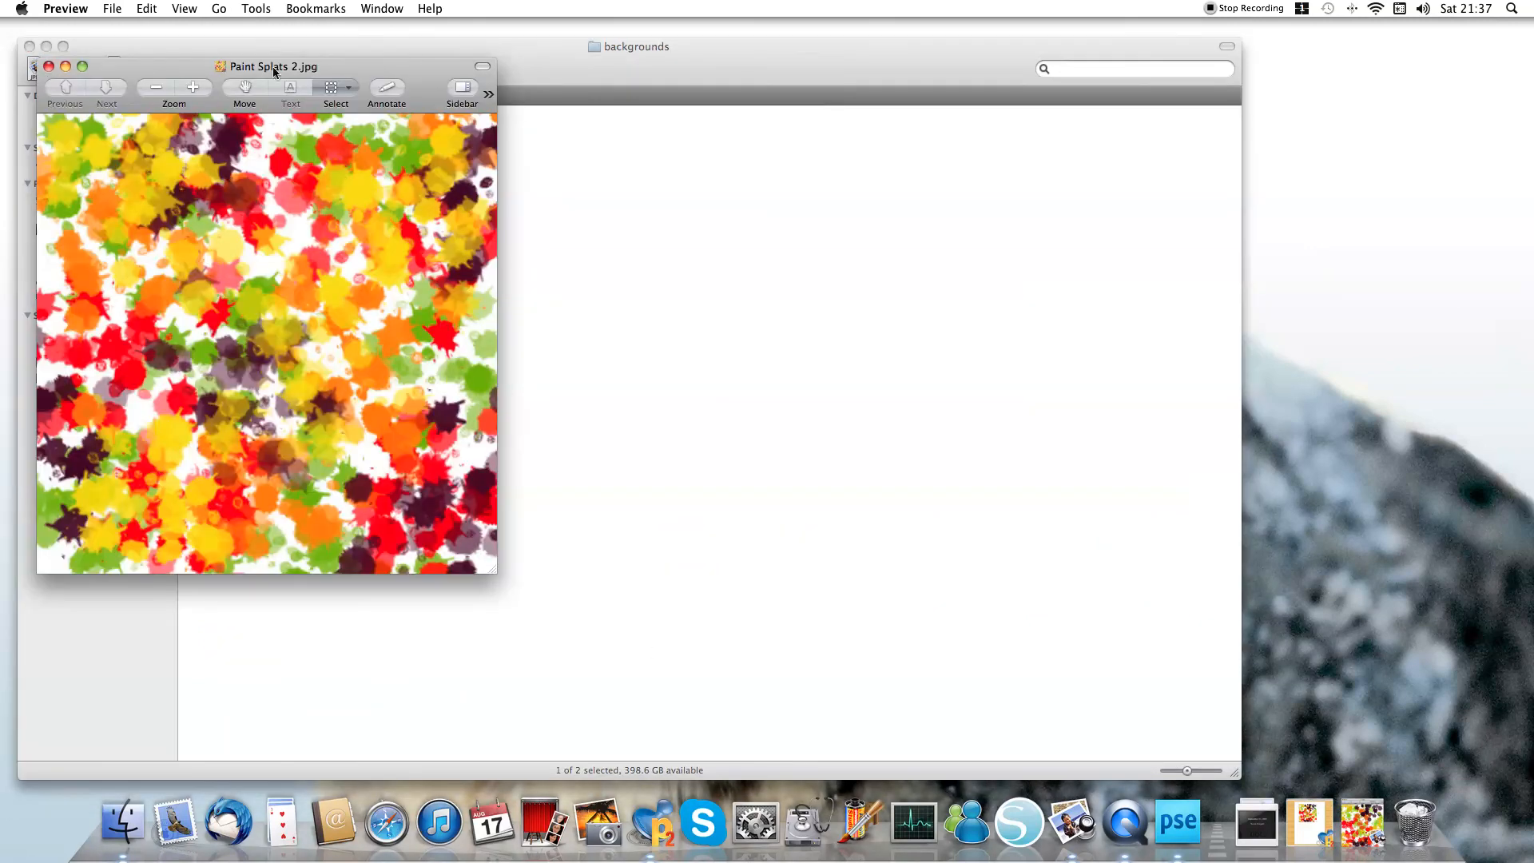
pyautogui.moveTo(183, 74); pyautogui.dragTo(262, 63)
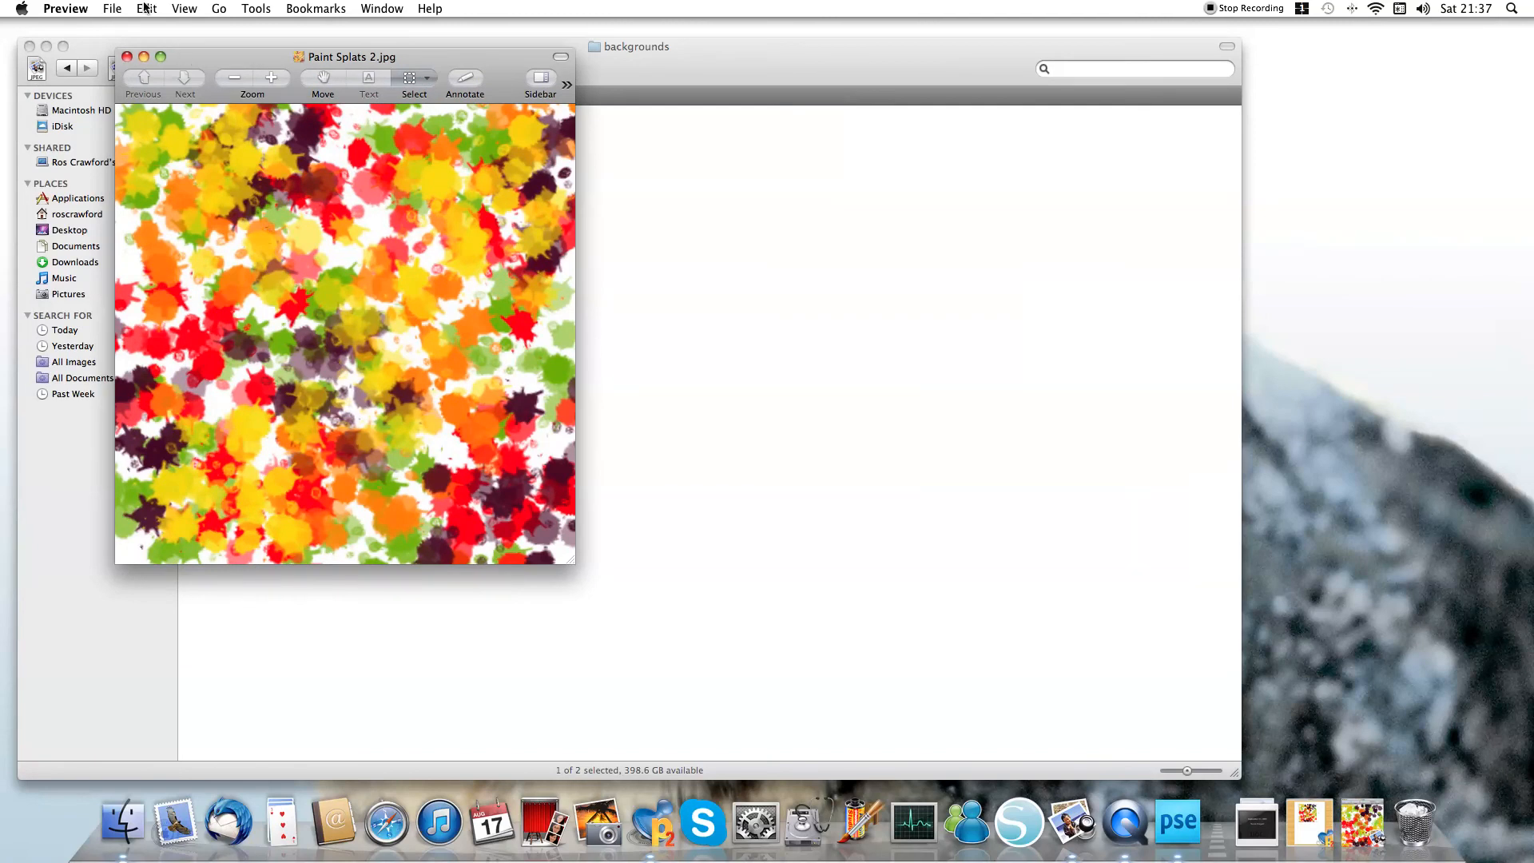
# Step: Examine the paper sizes offered in the print settings for Paint Splats 2.jpg, cancel printing and close the image
pyautogui.click(112, 8)
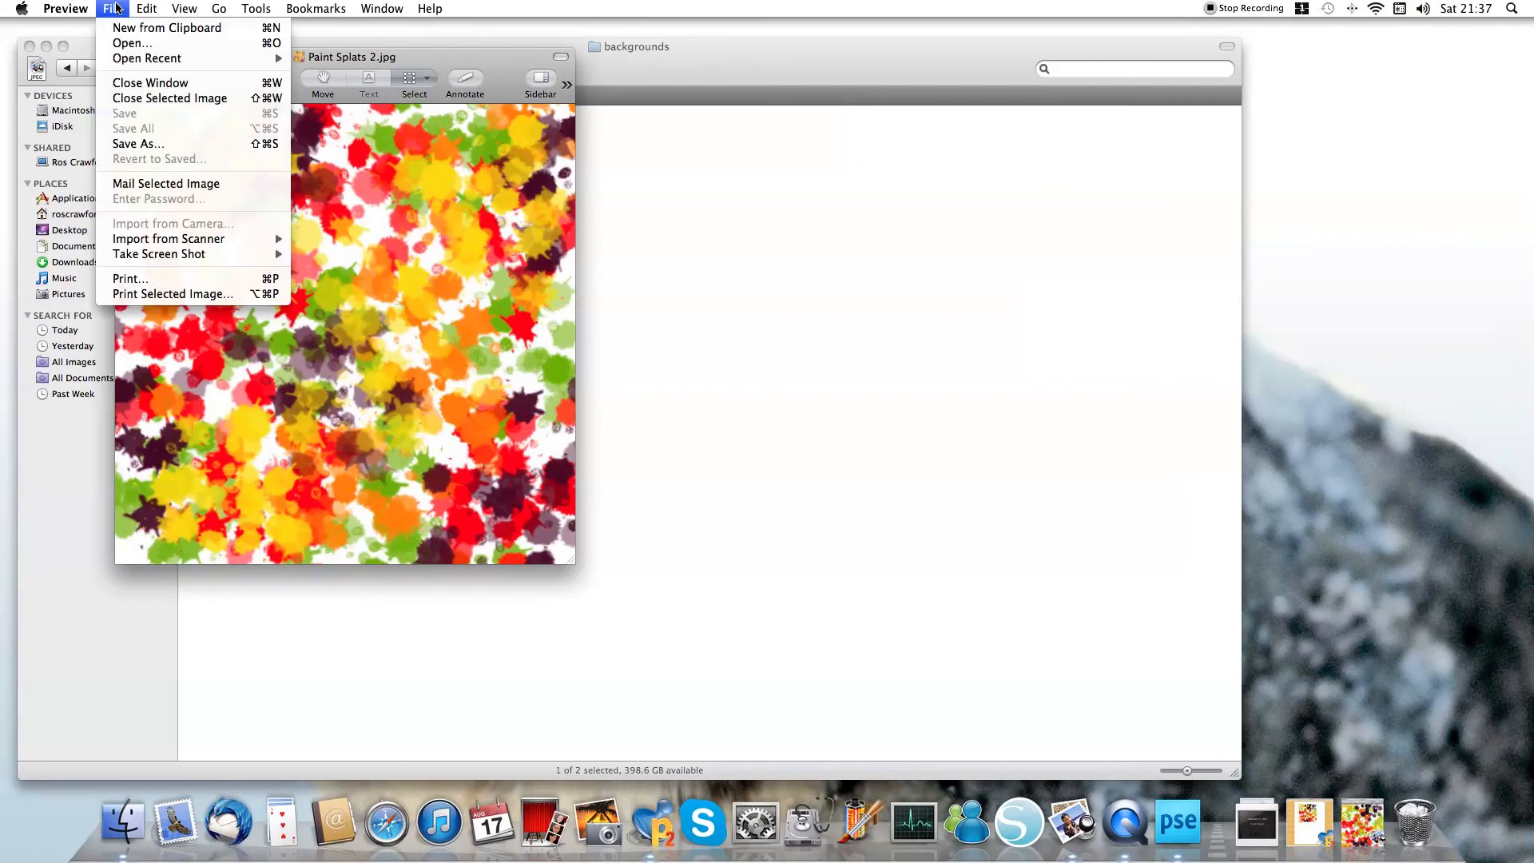
pyautogui.click(141, 278)
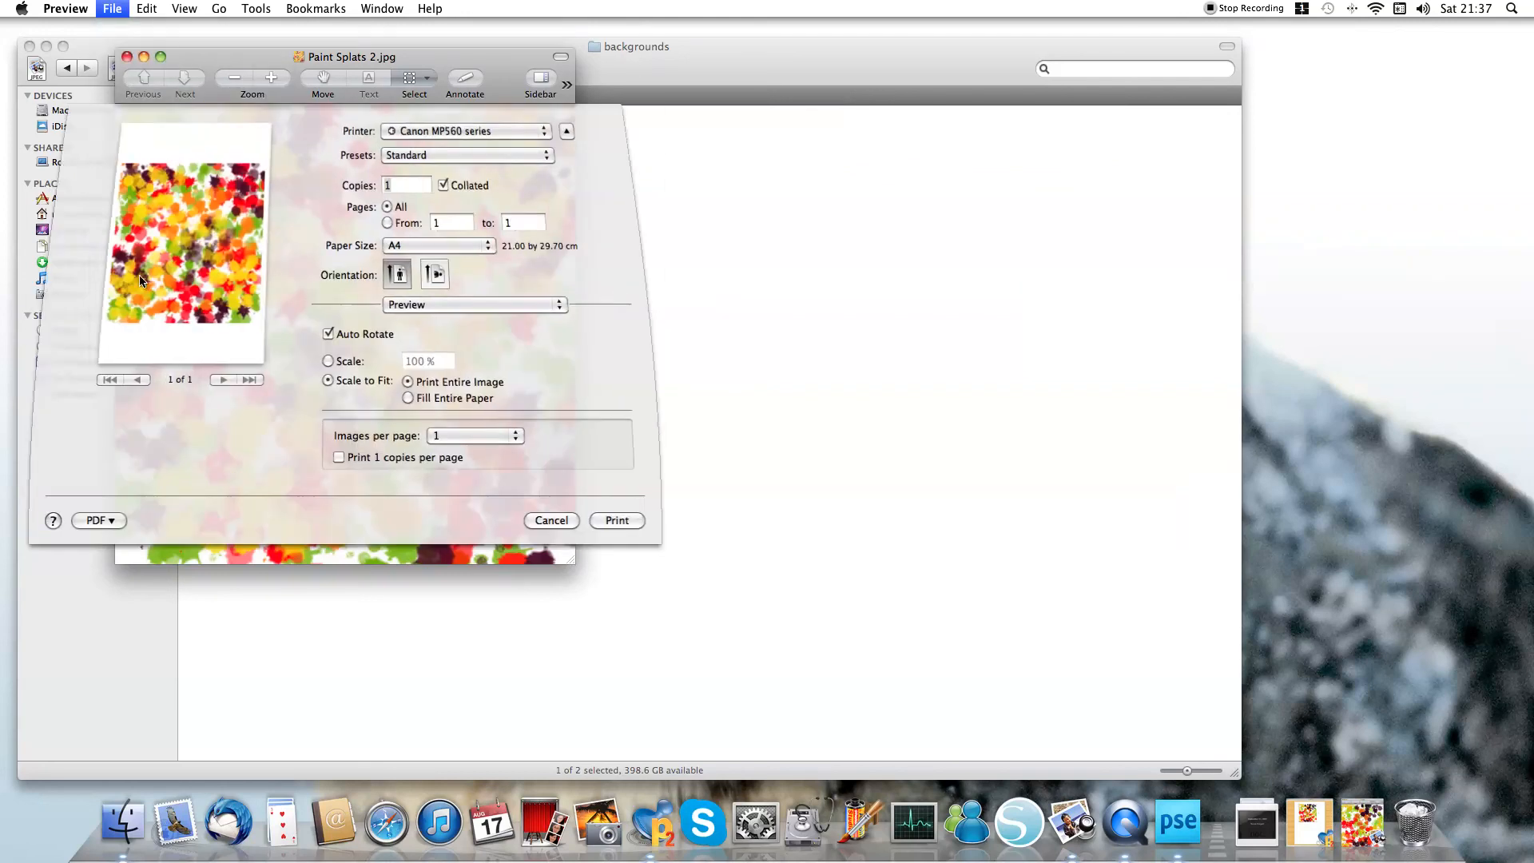
pyautogui.click(505, 249)
pyautogui.moveTo(468, 223)
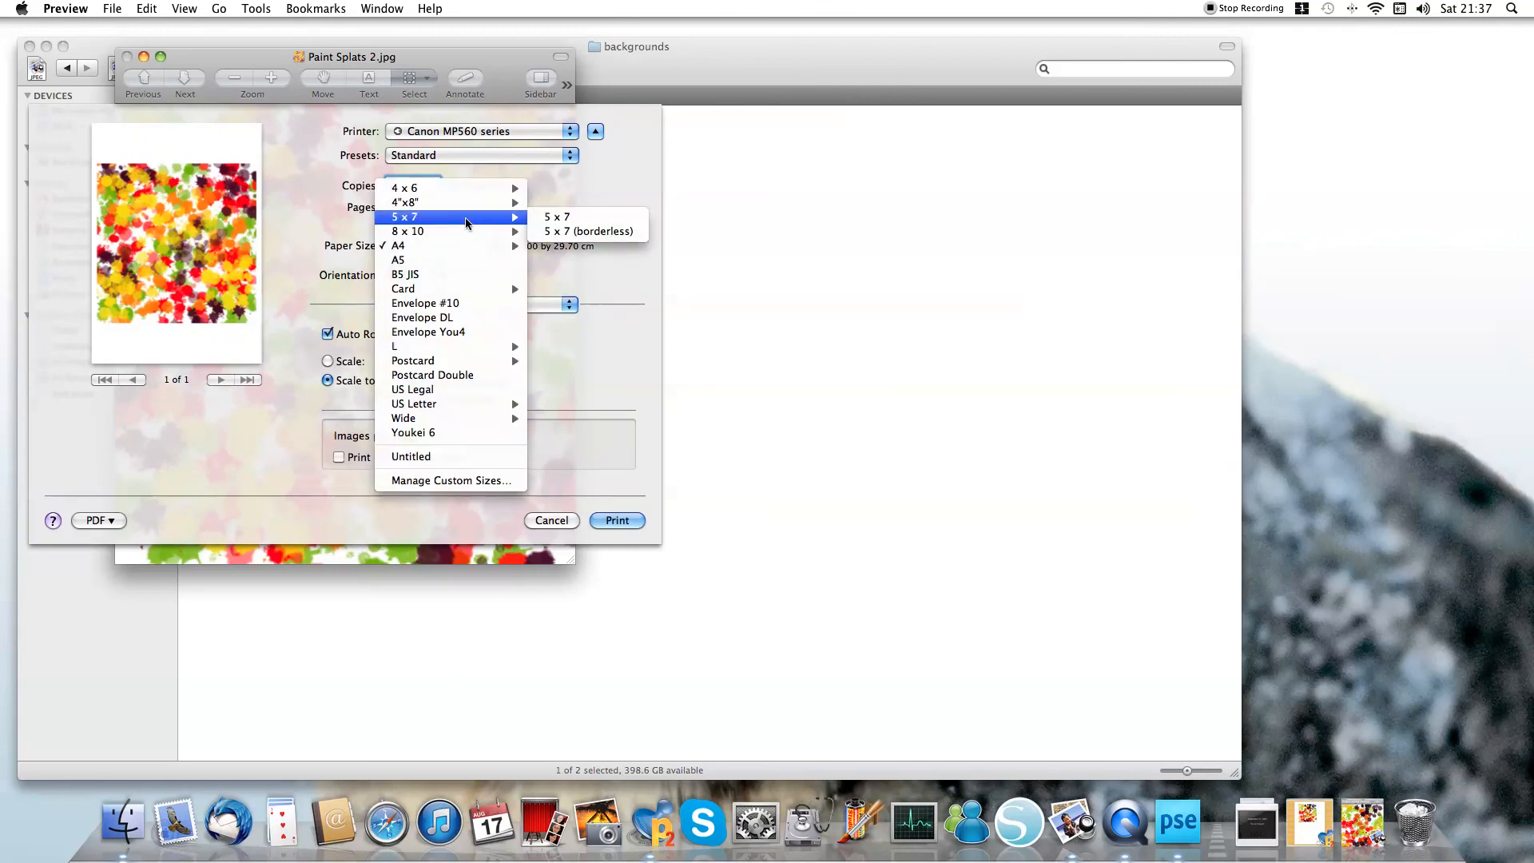
pyautogui.moveTo(446, 196)
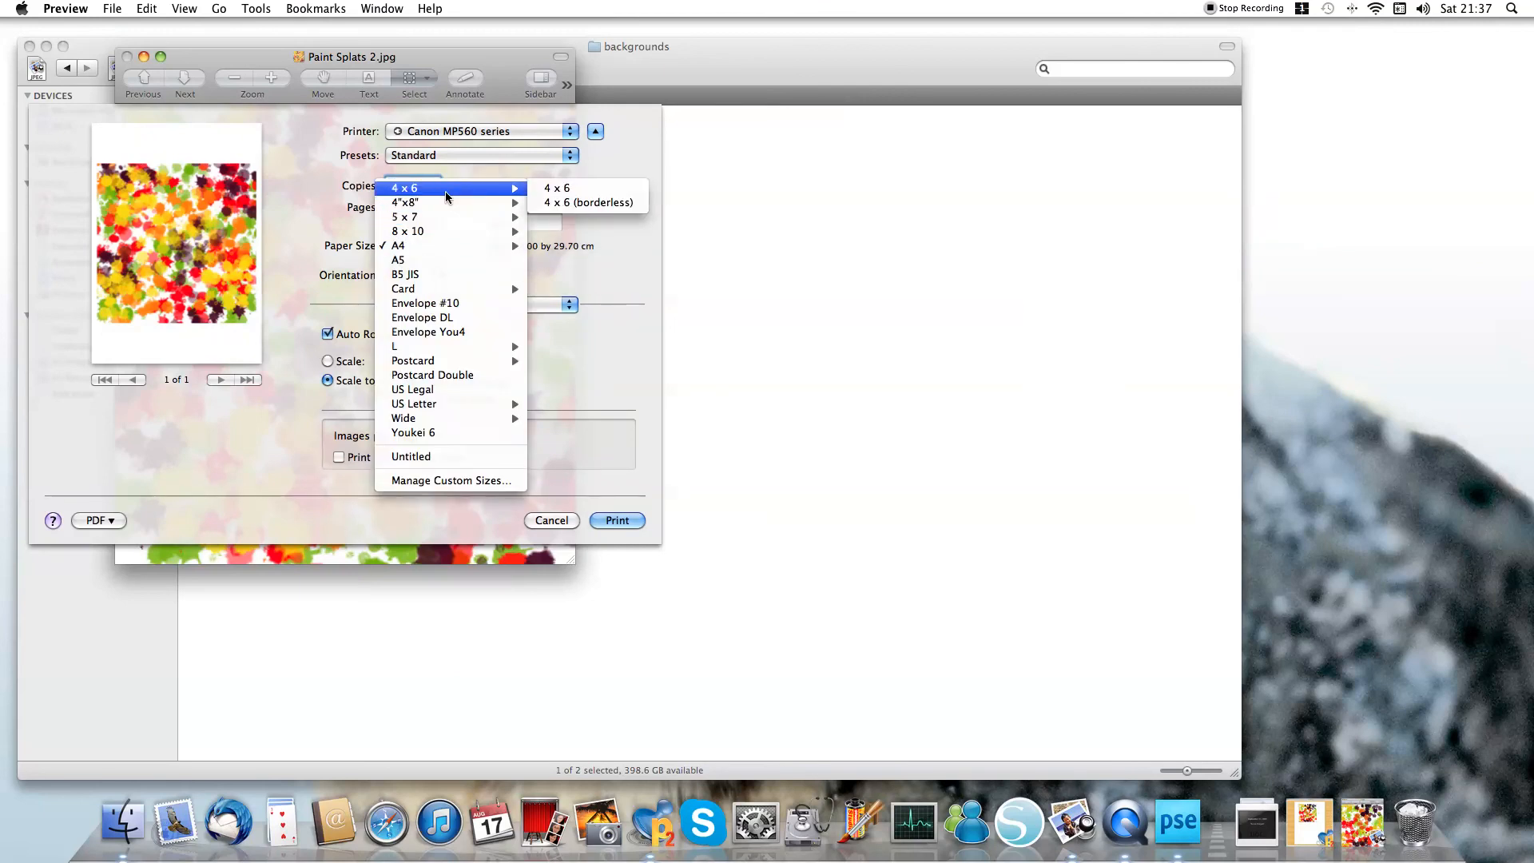
pyautogui.click(568, 523)
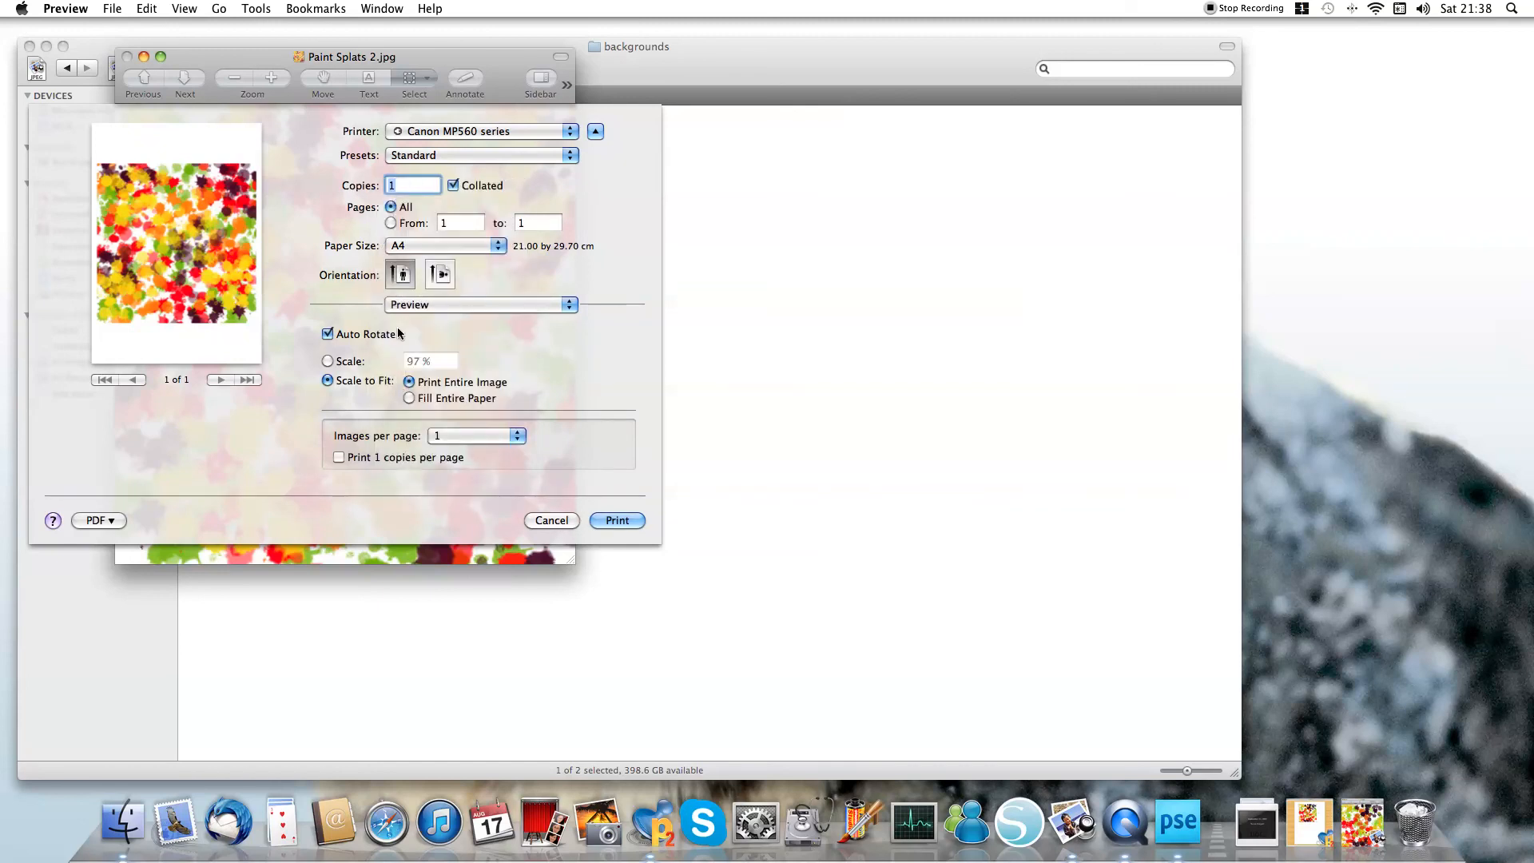
pyautogui.click(551, 520)
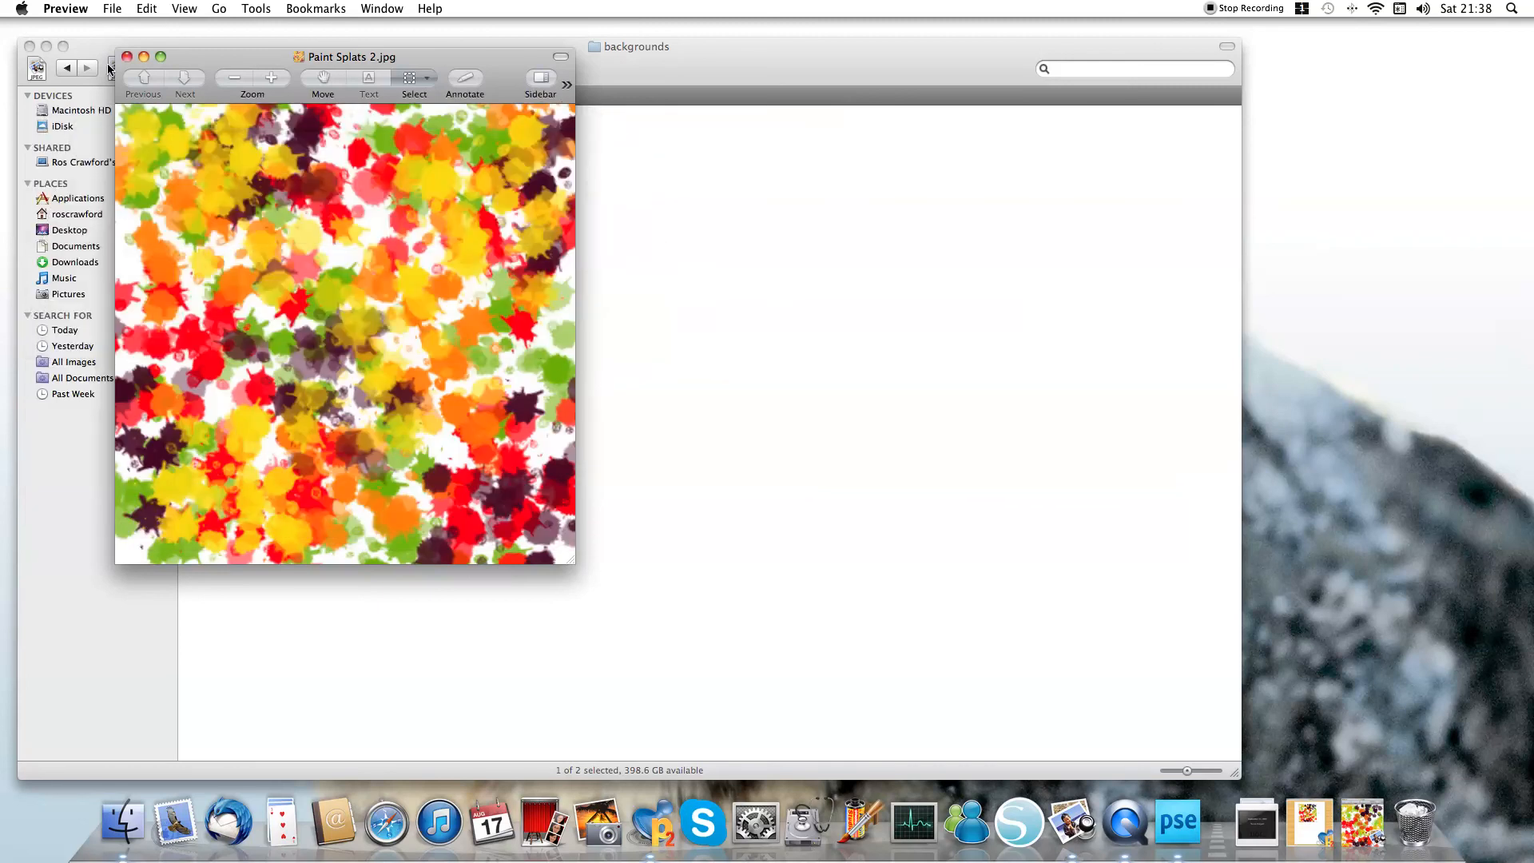
pyautogui.click(127, 58)
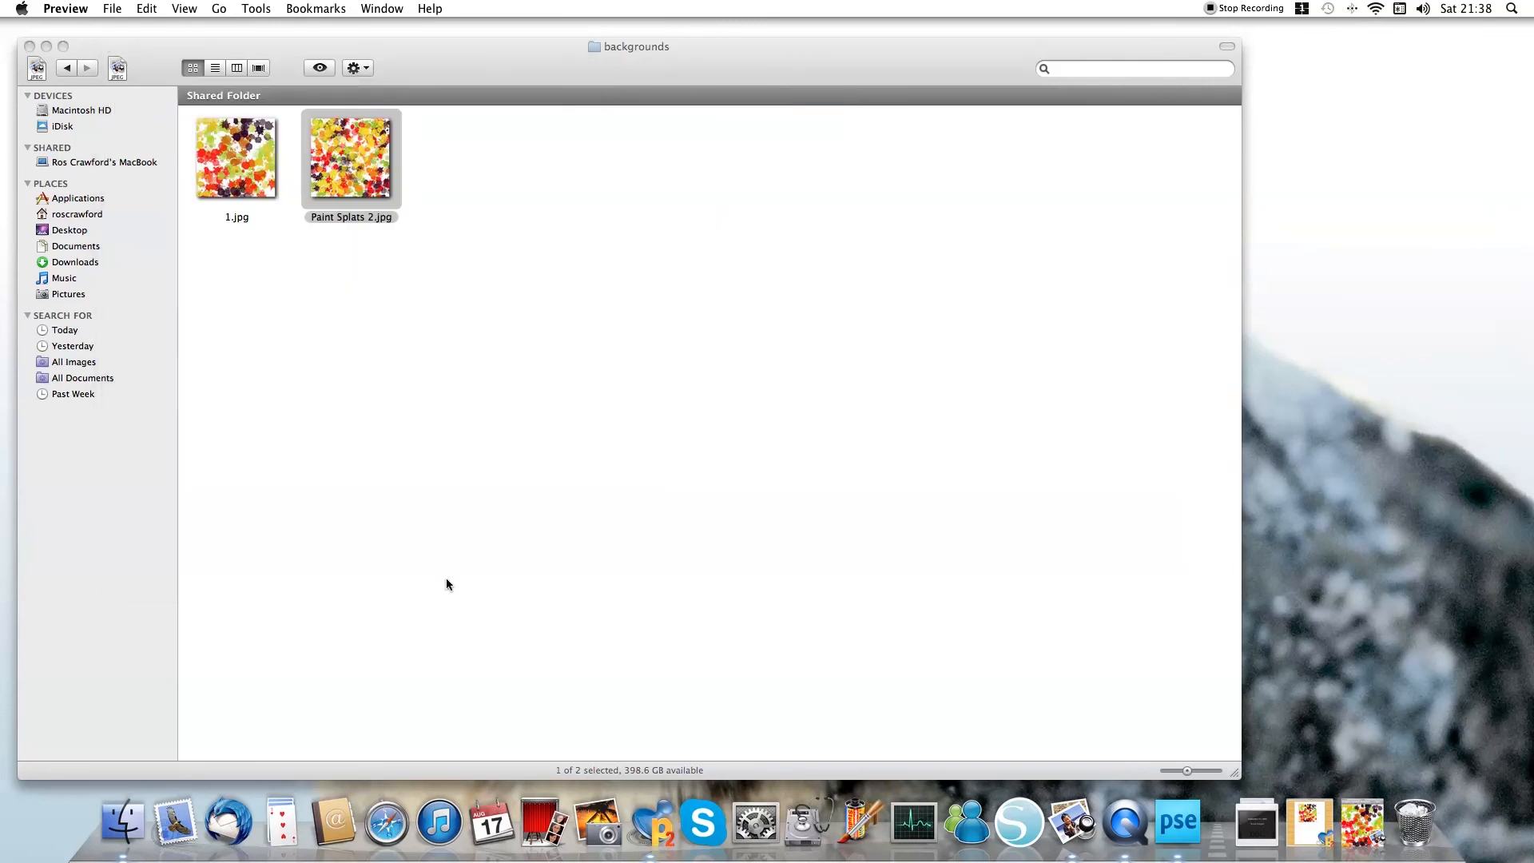
# Step: Switch to The Print Shop 2 and slightly enlarge the splat image in paint splats.psf, fitting it into the page's upper-left margin corner
pyautogui.click(654, 832)
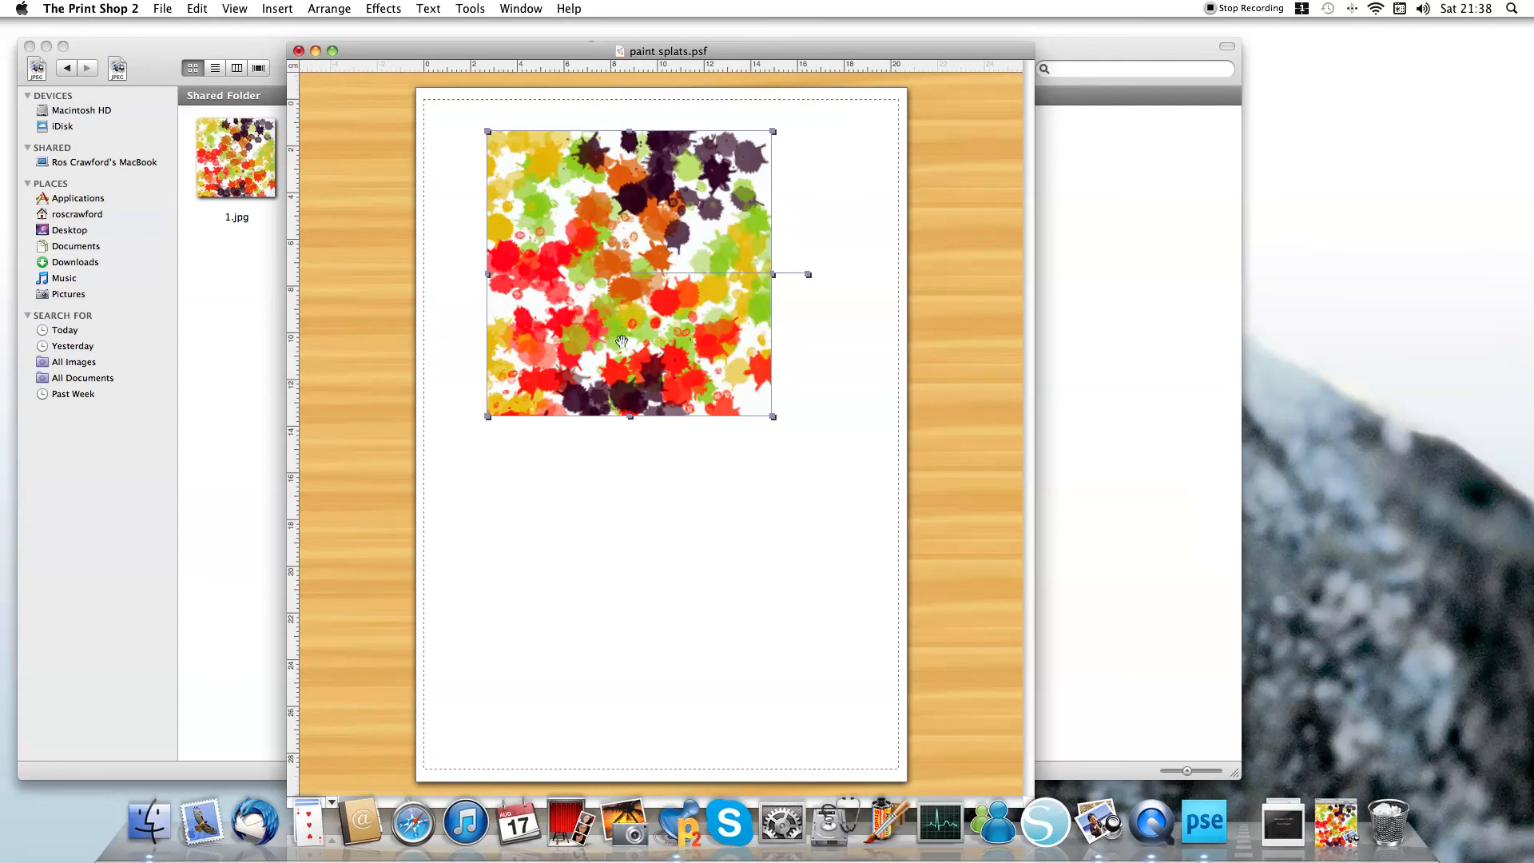
pyautogui.moveTo(662, 279); pyautogui.dragTo(622, 258)
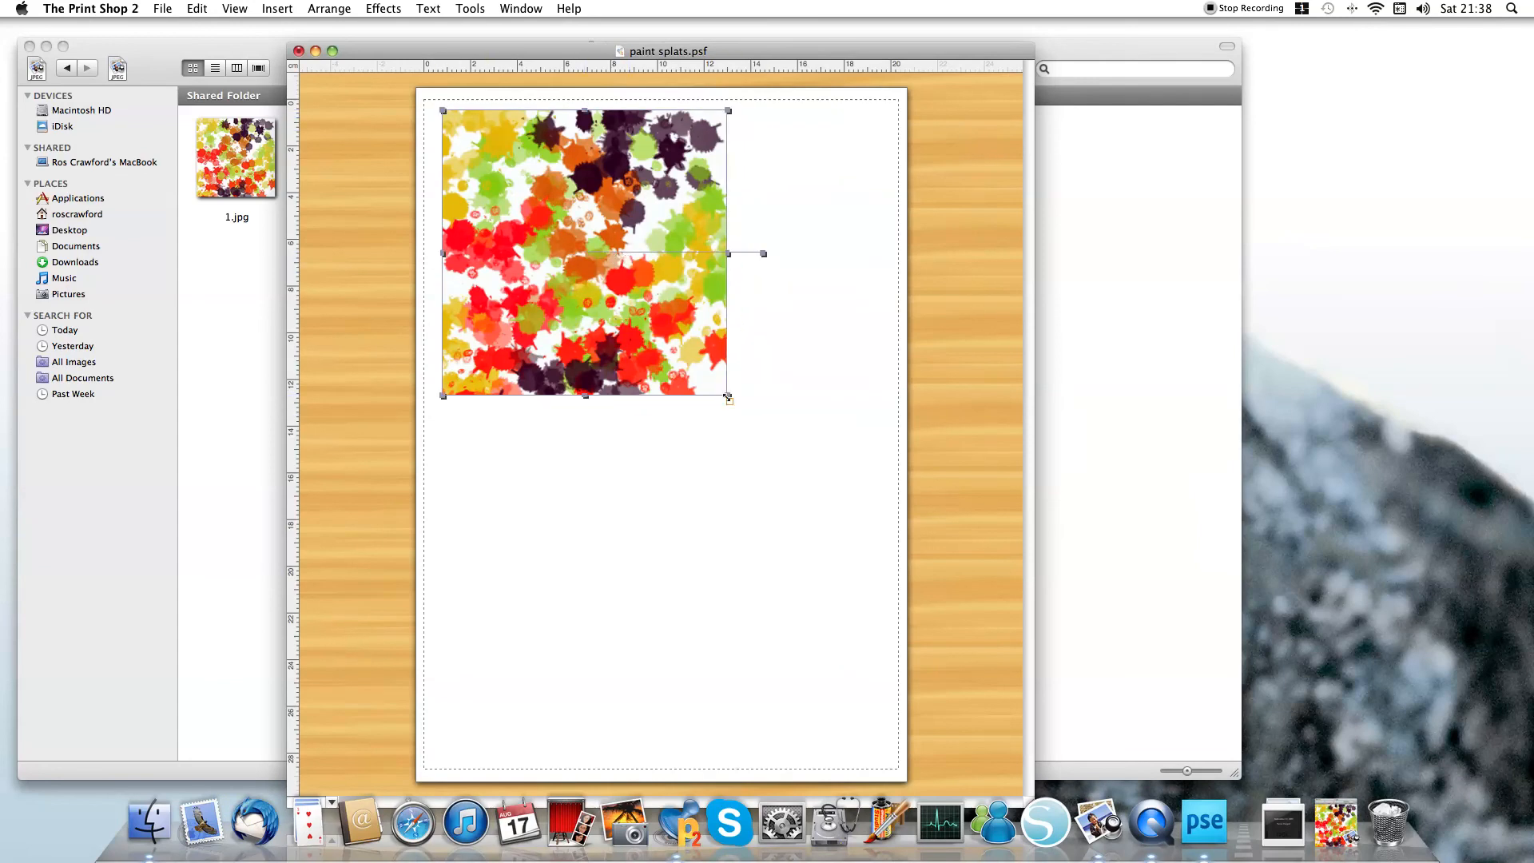
pyautogui.moveTo(729, 397)
pyautogui.mouseDown()
pyautogui.moveTo(671, 339)
pyautogui.moveTo(759, 428)
pyautogui.moveTo(737, 412)
pyautogui.mouseUp()
pyautogui.moveTo(561, 295); pyautogui.dragTo(545, 285)
pyautogui.click(762, 420)
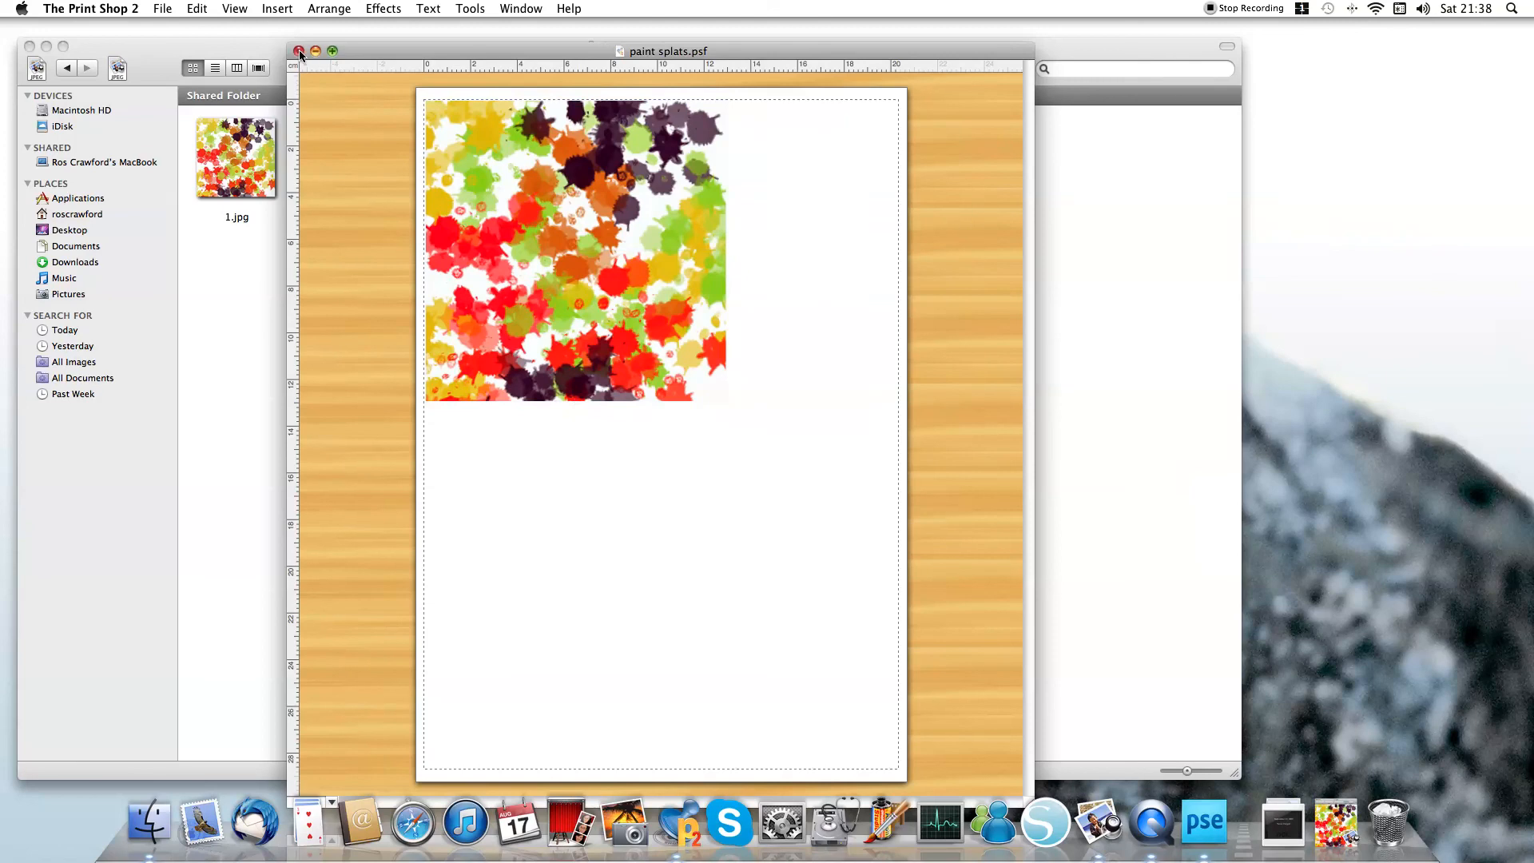
# Step: Close paint splats.psf without saving the changes and close the backgrounds folder window
pyautogui.click(299, 51)
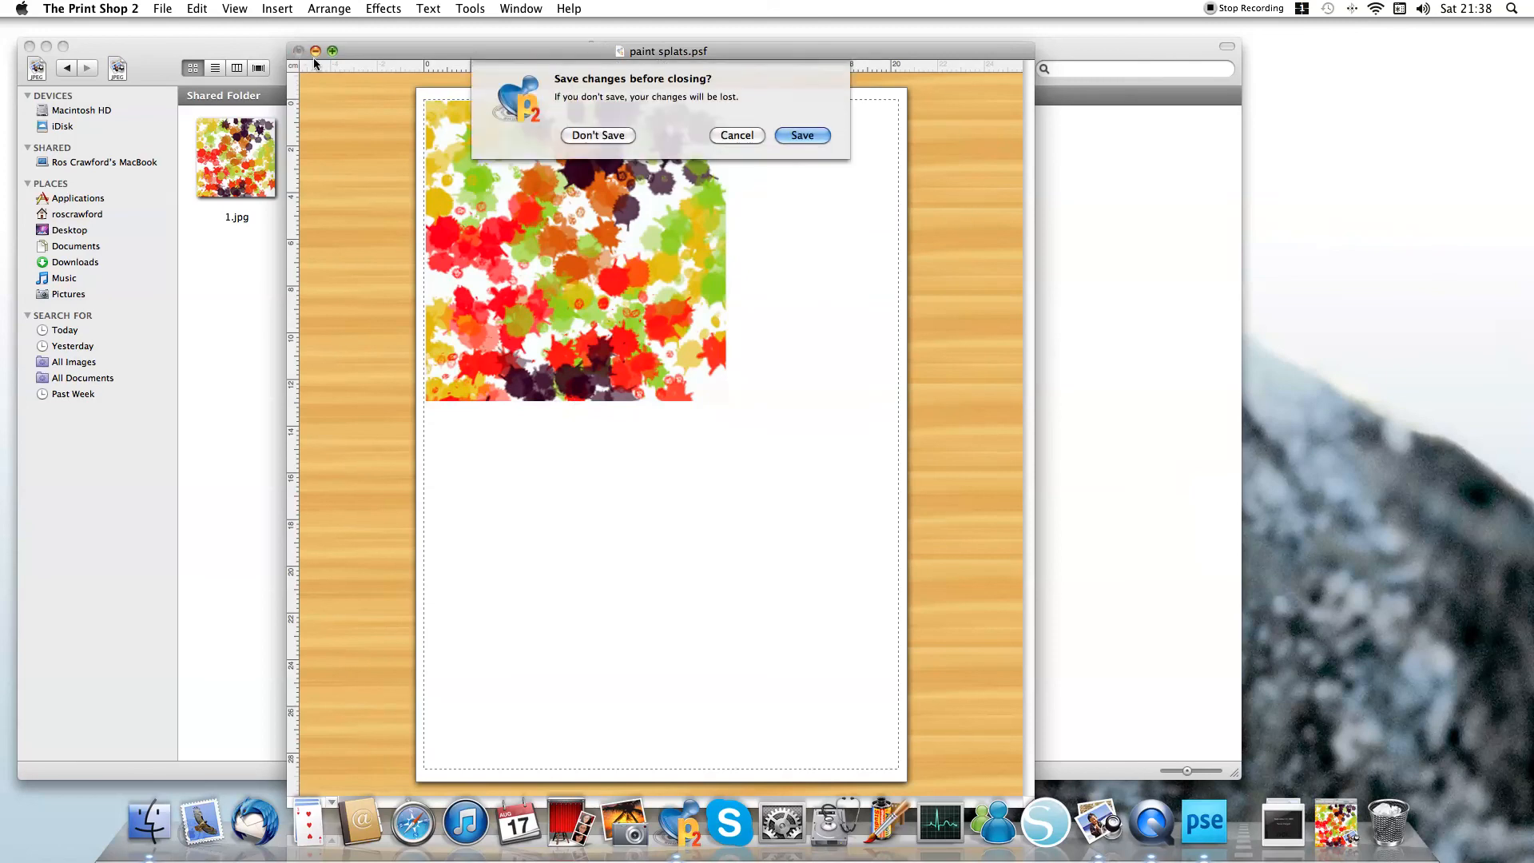
pyautogui.click(595, 136)
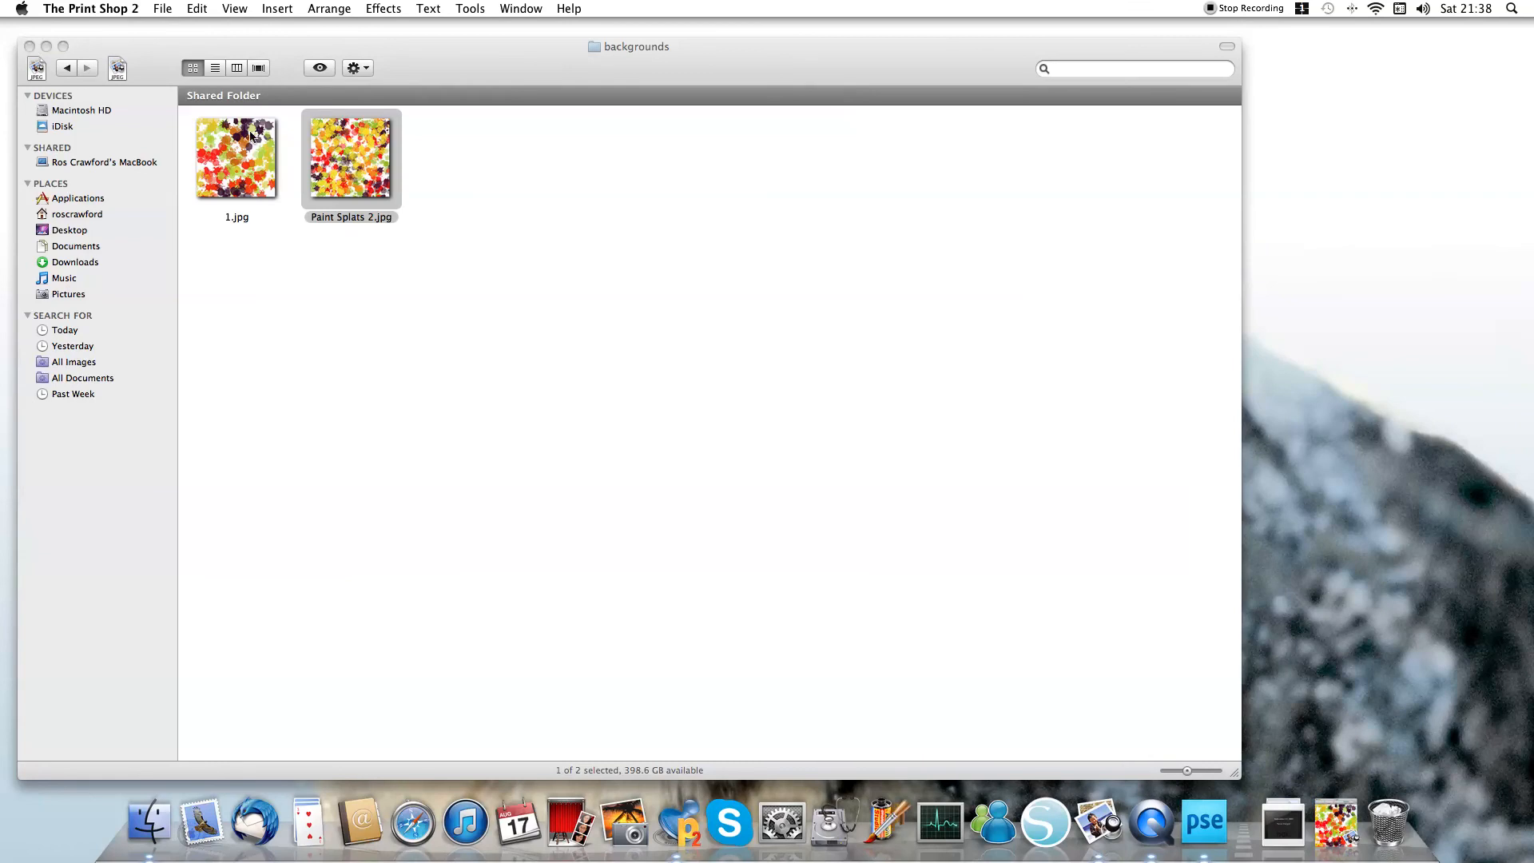
pyautogui.click(30, 46)
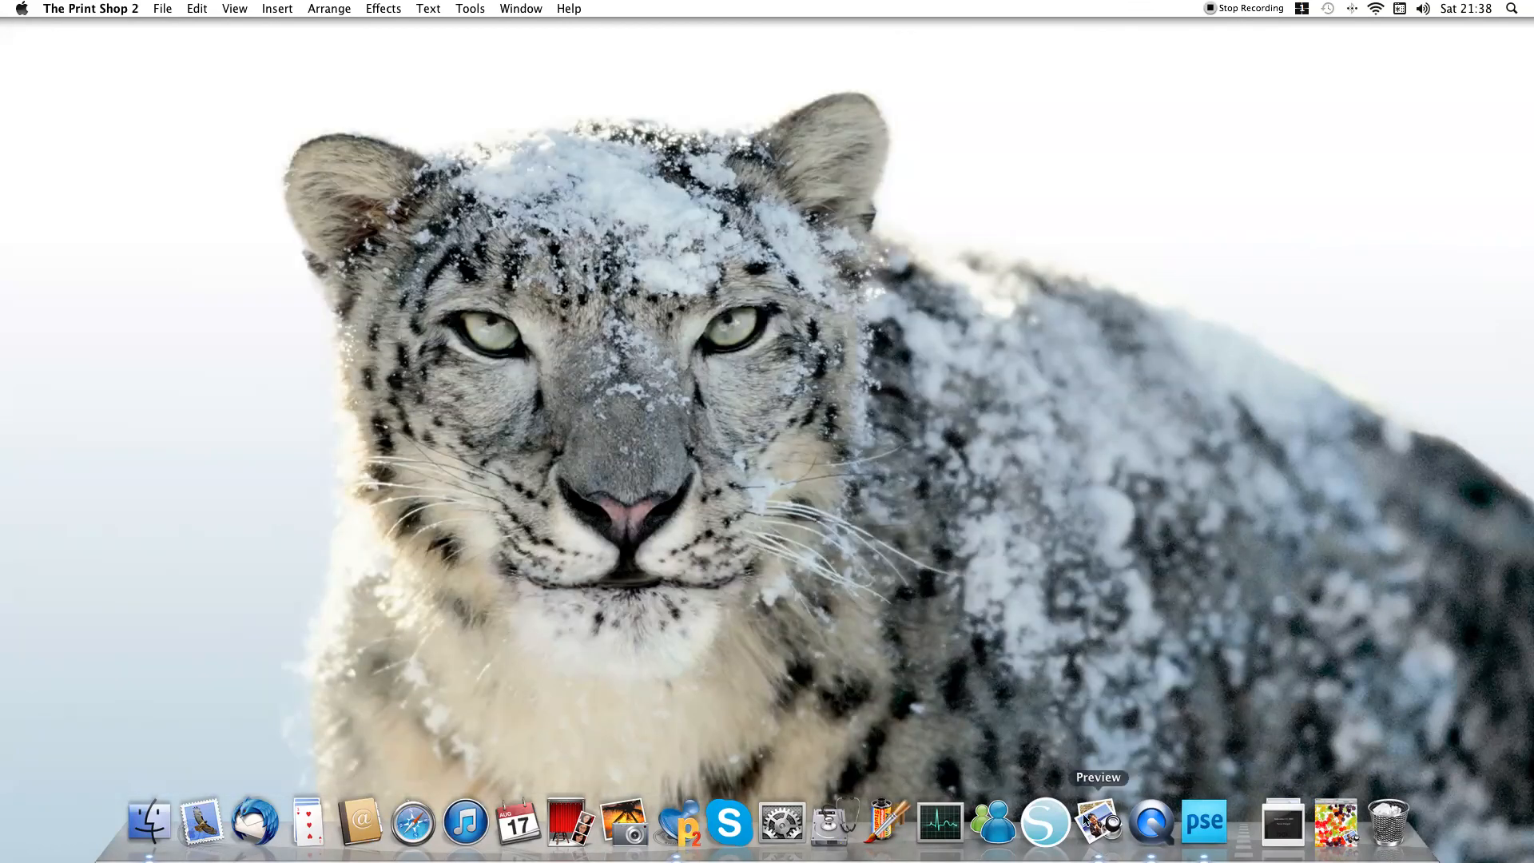